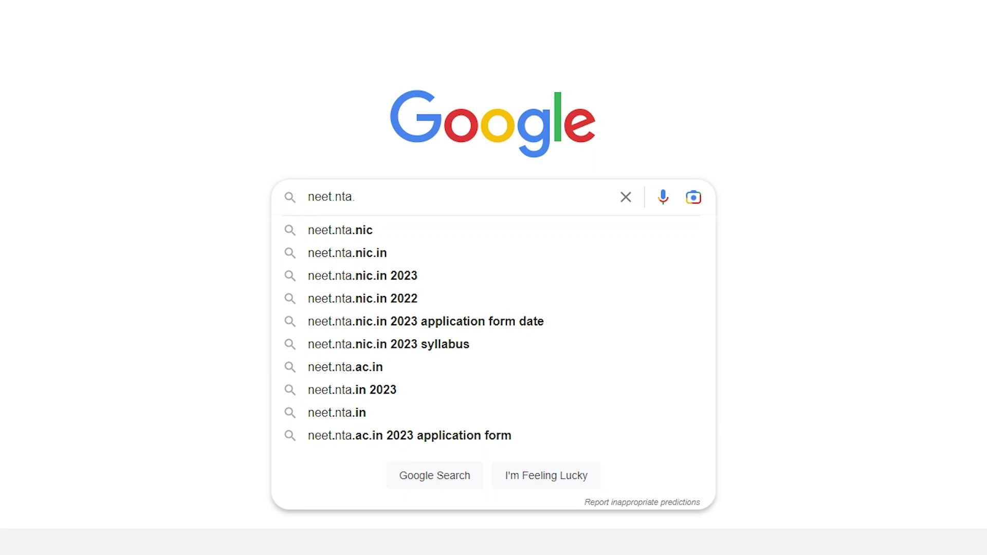
Step: Search Google for neet.nta.nic.in
text(nic.in)
key(Return)
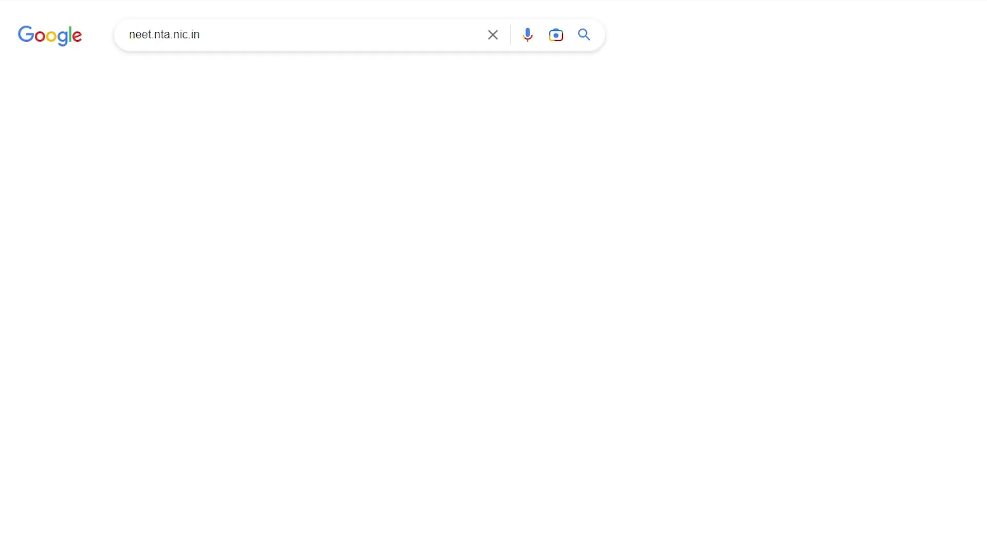
Step: Go from the NEET NTA site's NEET(UG) 2023 Registration link, past the redirect, to New Registration
click(345, 179)
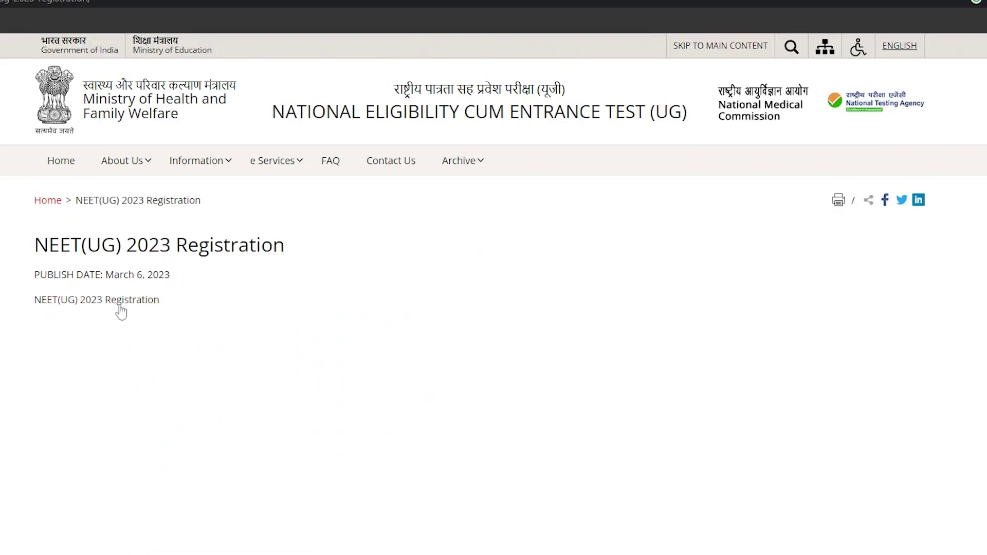
click(116, 303)
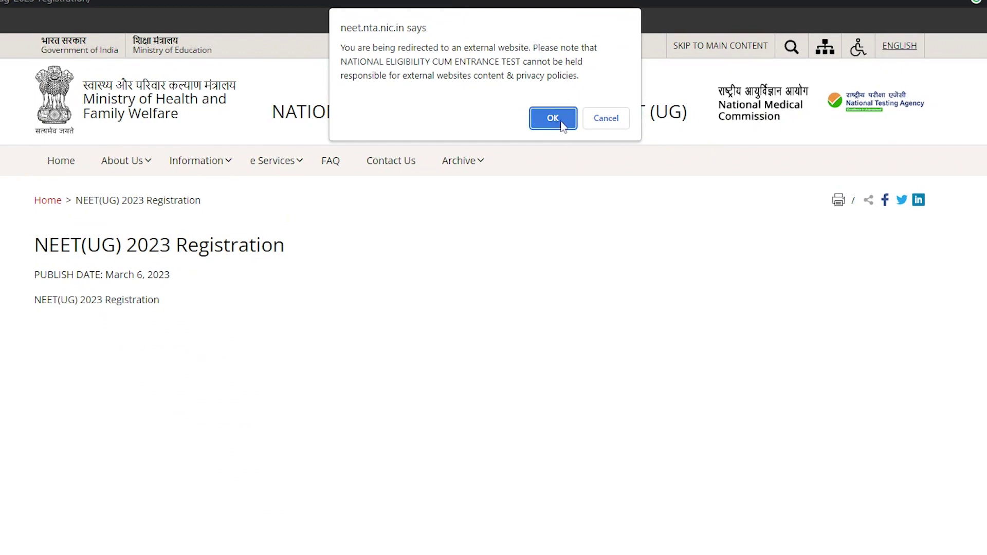
click(562, 125)
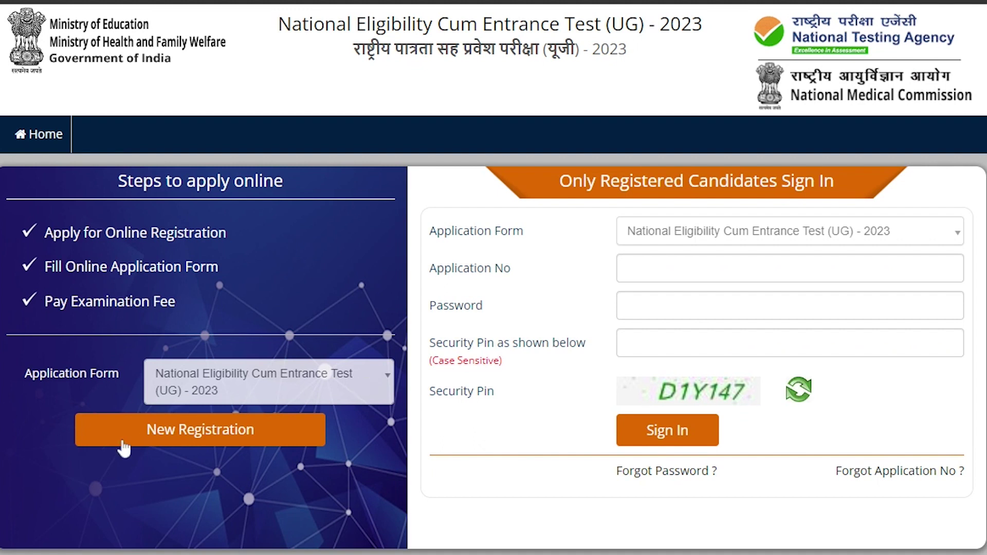
click(156, 430)
Step: Read through the registration instructions to the end and tick the consent declaration
scroll(226, 266, up, 1)
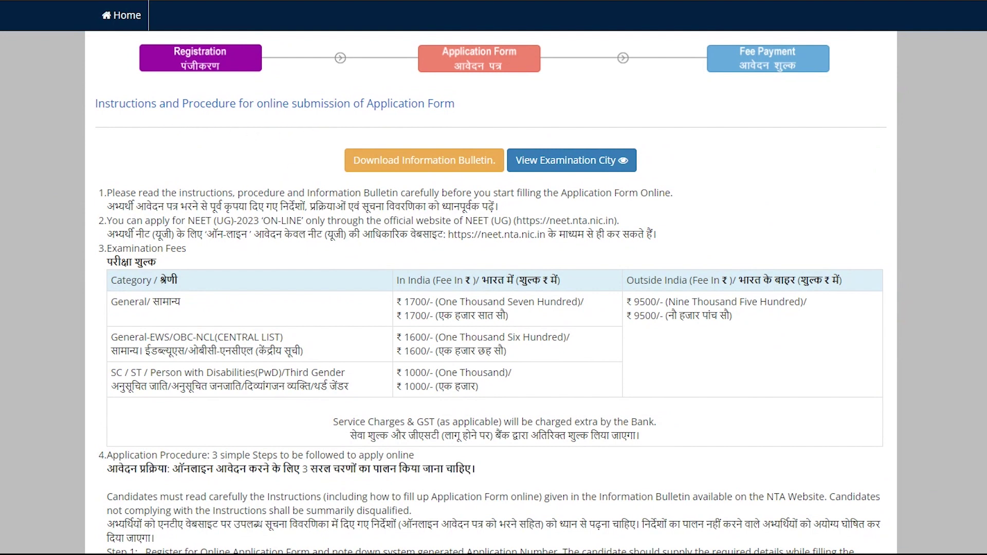
scroll(261, 223, down, 4)
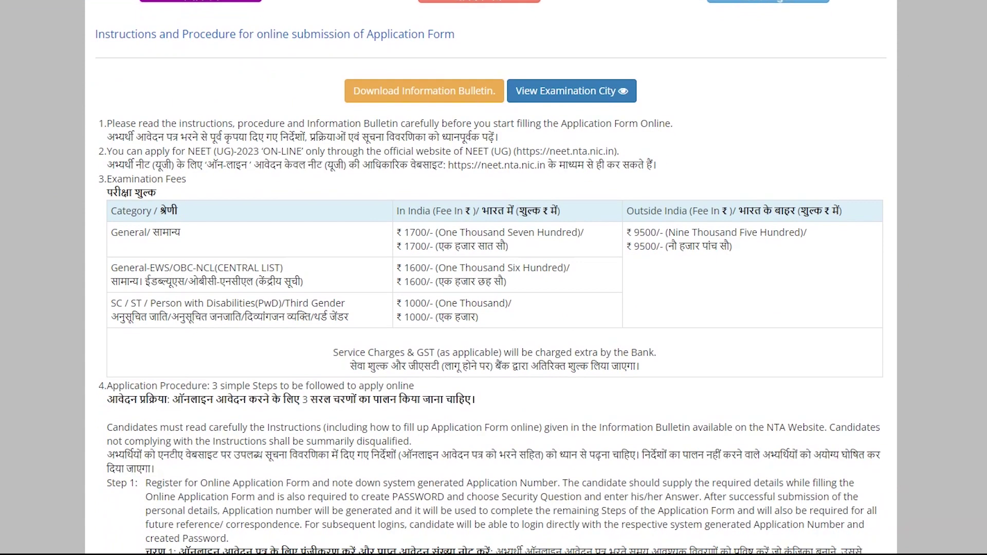
scroll(262, 224, down, 1)
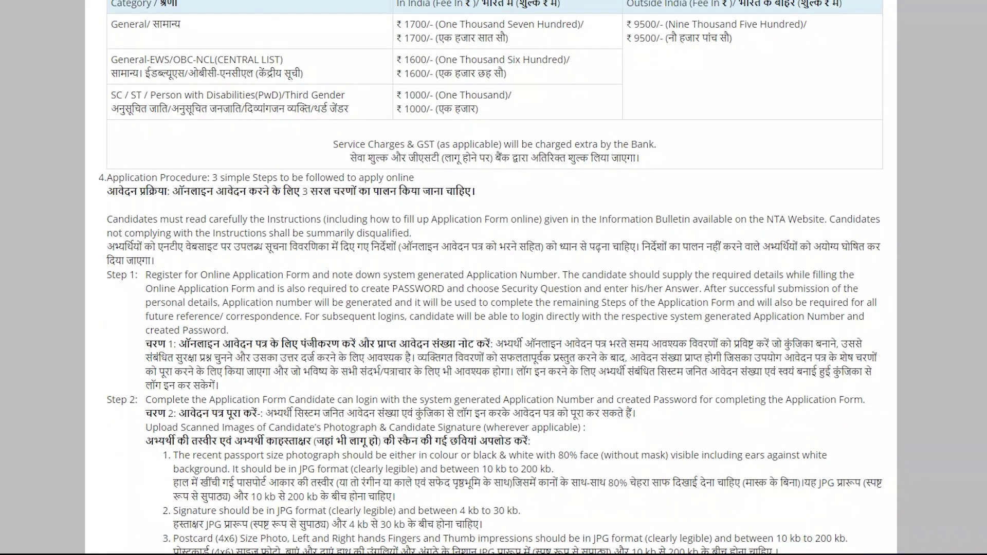
scroll(491, 278, down, 1)
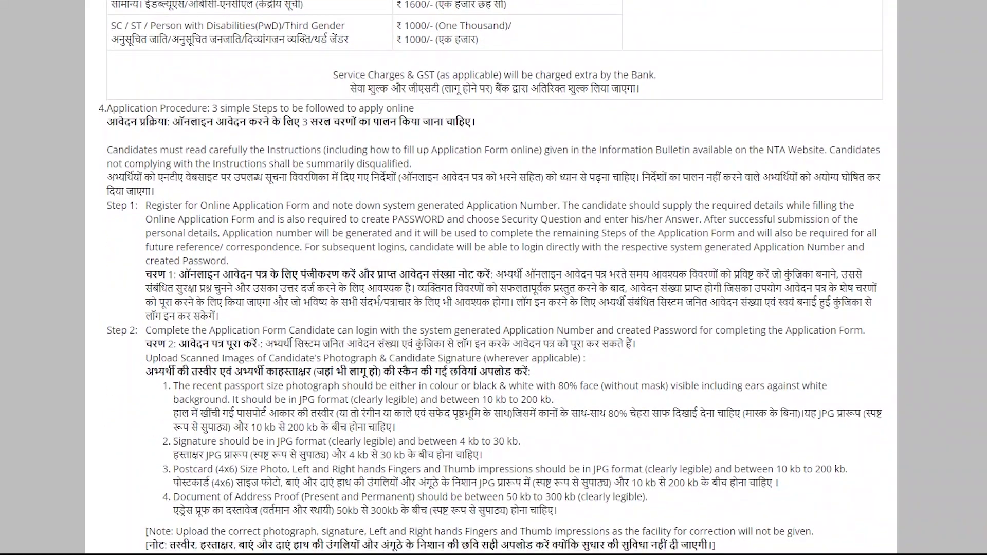
scroll(491, 277, down, 4)
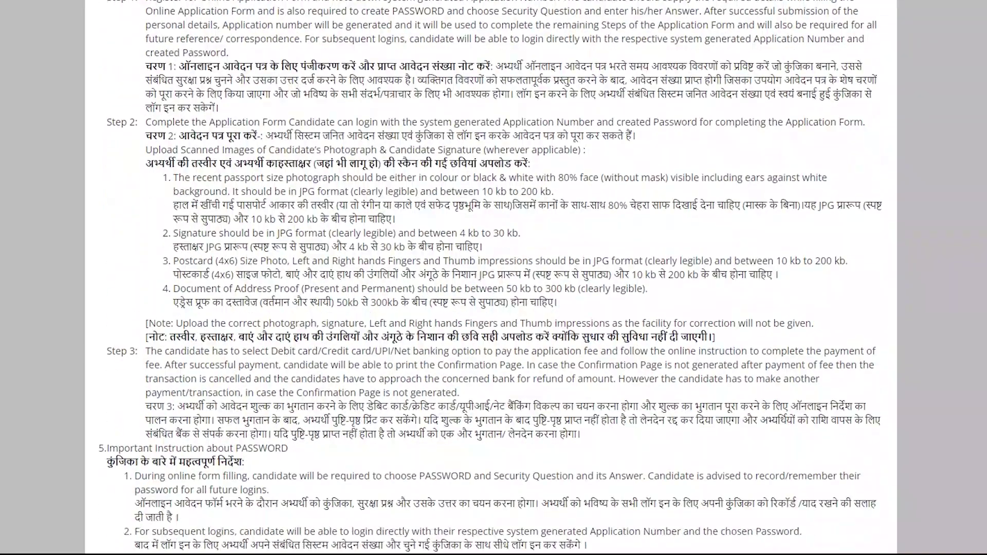
scroll(491, 278, down, 5)
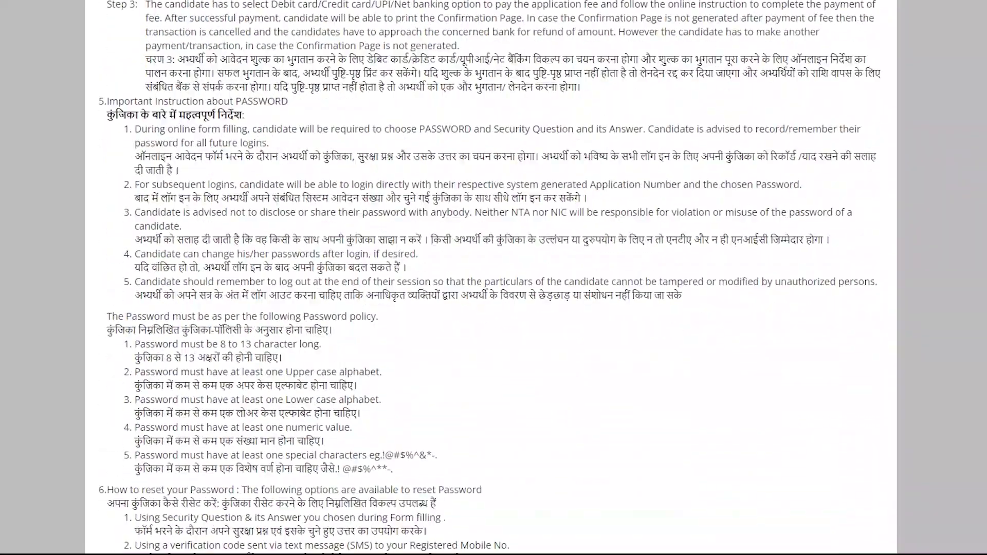
scroll(491, 278, down, 3)
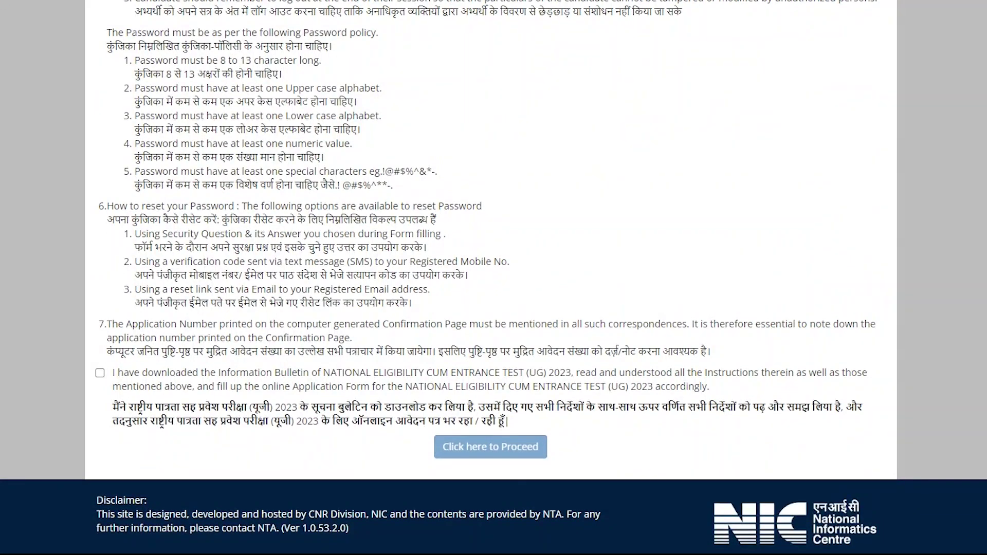
click(101, 374)
Step: Proceed to the form and enter the candidate's, father's and mother's names
click(489, 448)
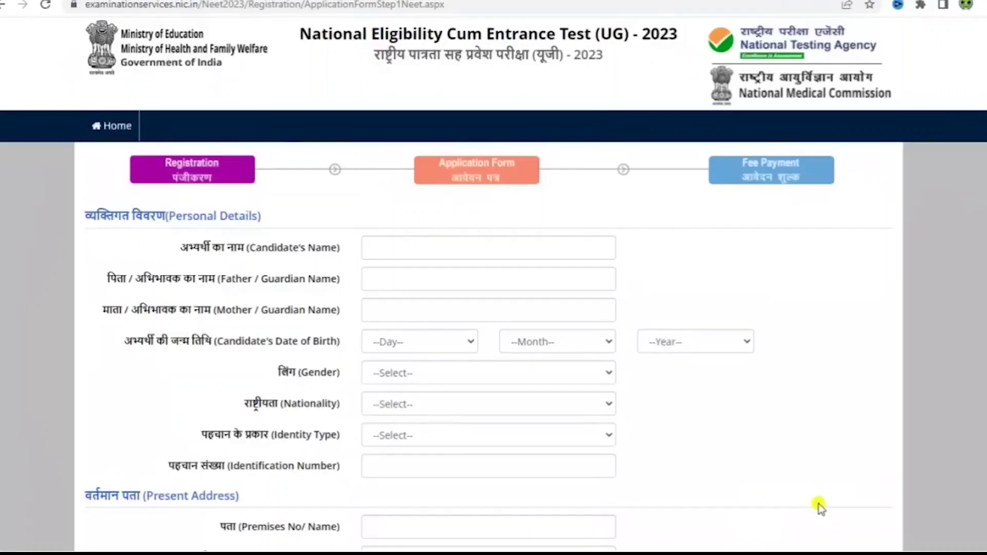
drag(252, 246, 332, 248)
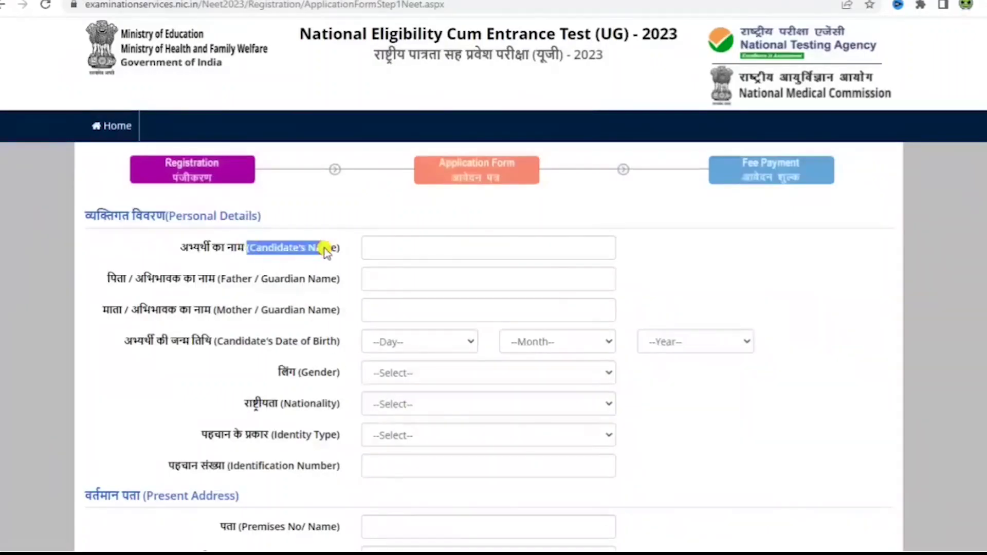
click(395, 247)
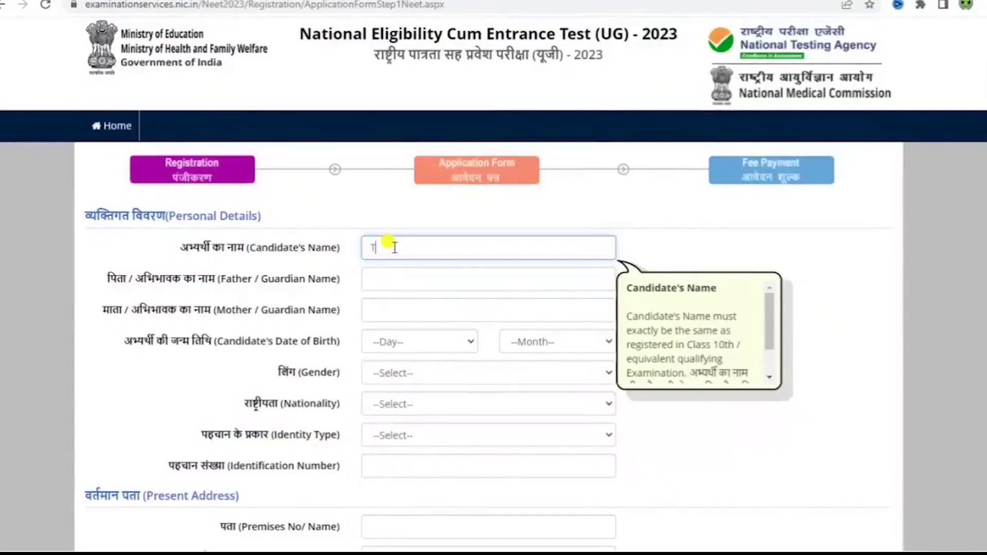
text(Rahul)
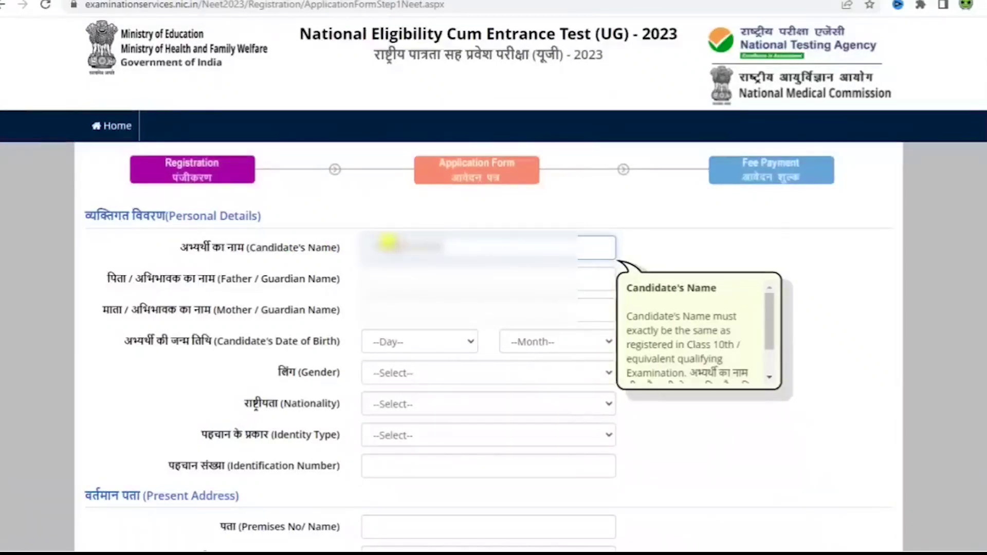
click(655, 247)
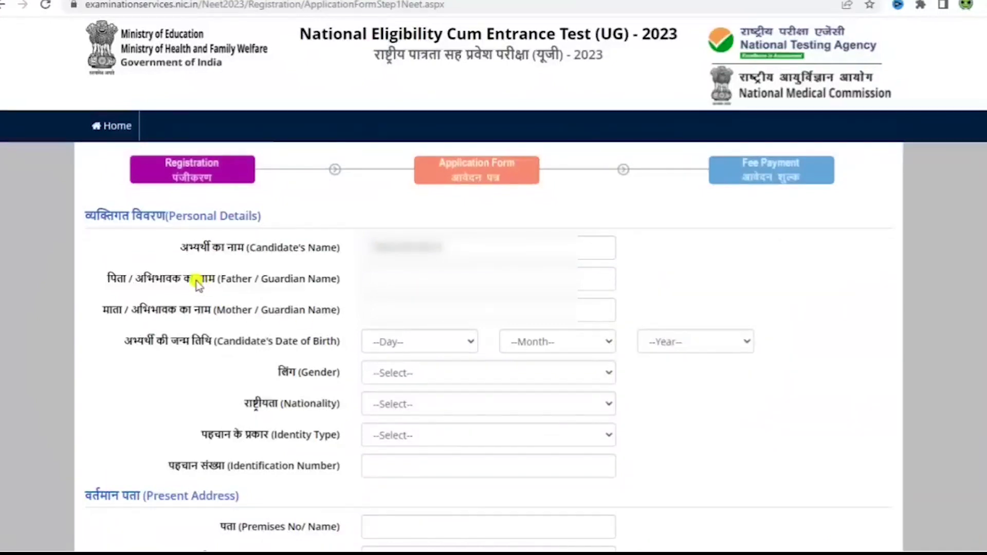
click(392, 277)
text(R)
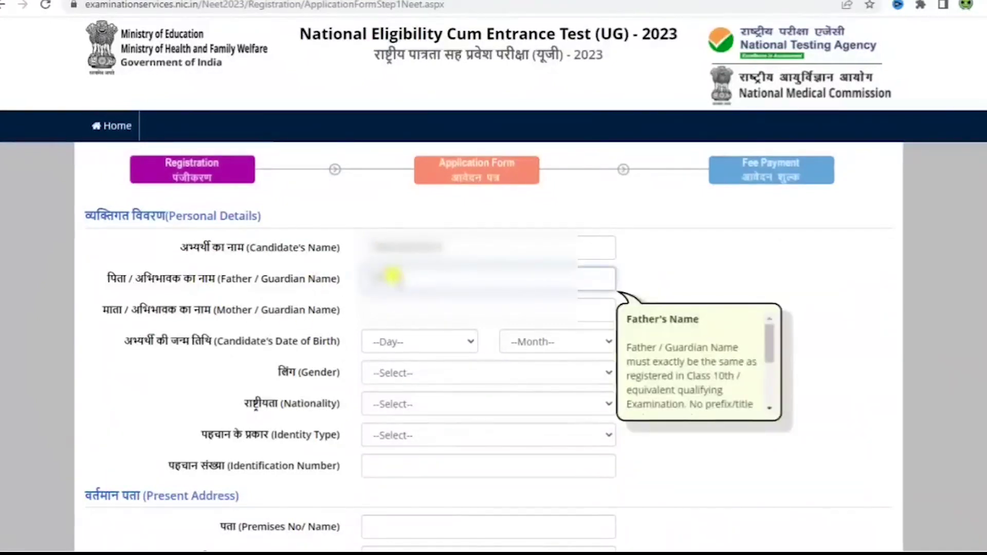
text(ameesh)
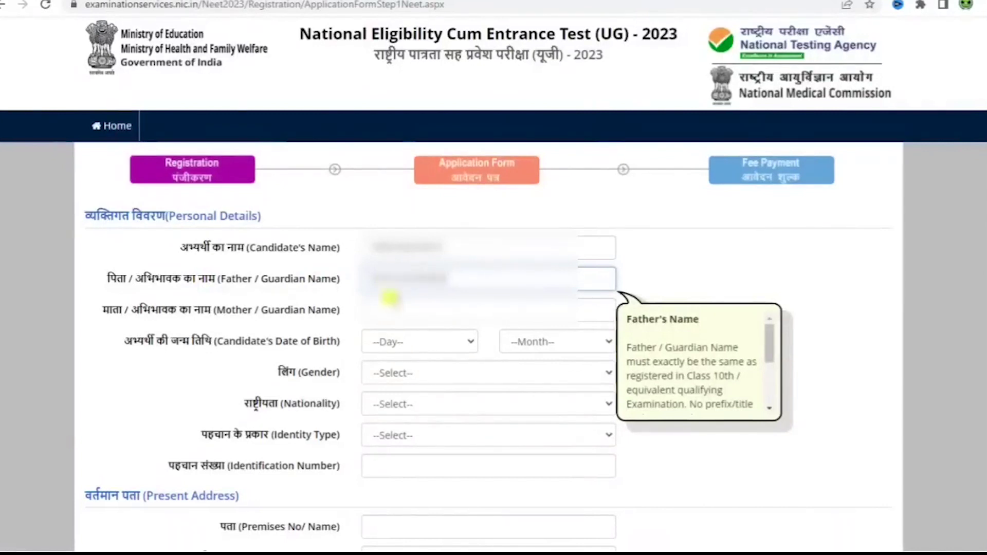
click(390, 303)
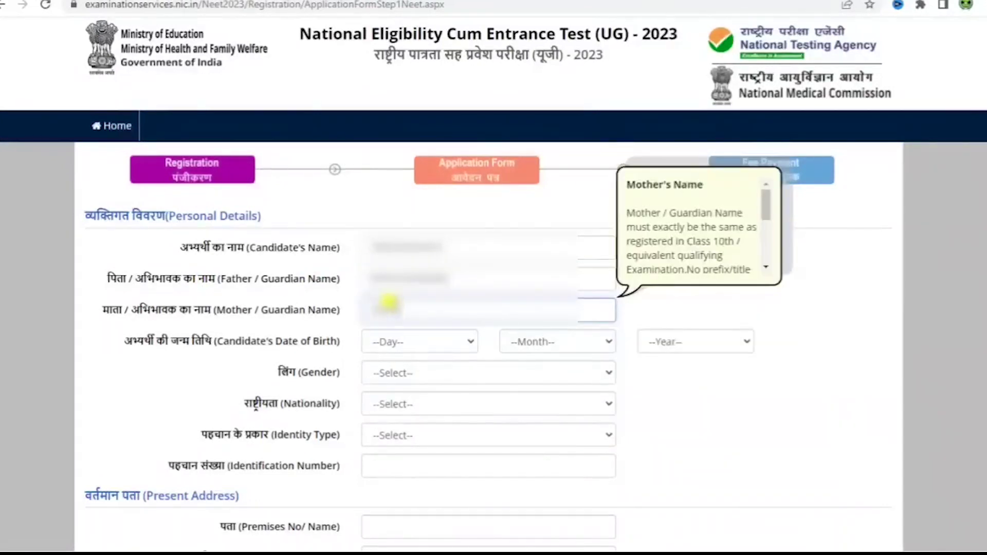
text(sha)
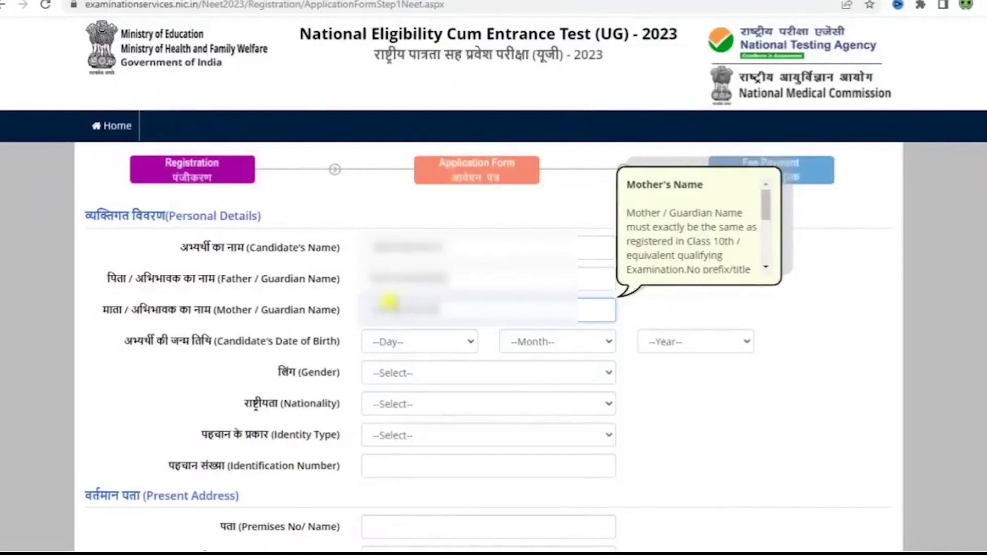
click(656, 397)
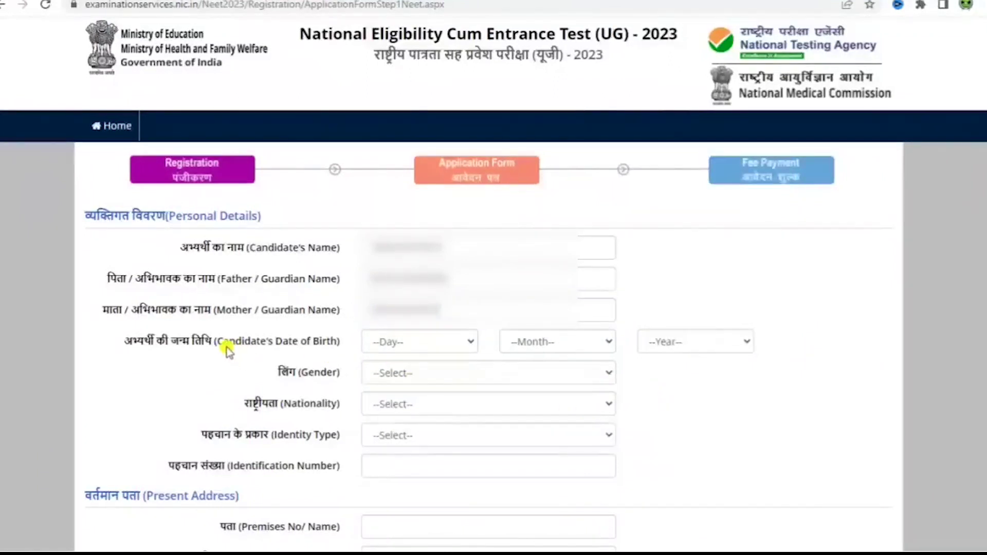
Step: Set the date of birth to 24 April 2006
drag(228, 352, 268, 347)
click(282, 370)
click(389, 344)
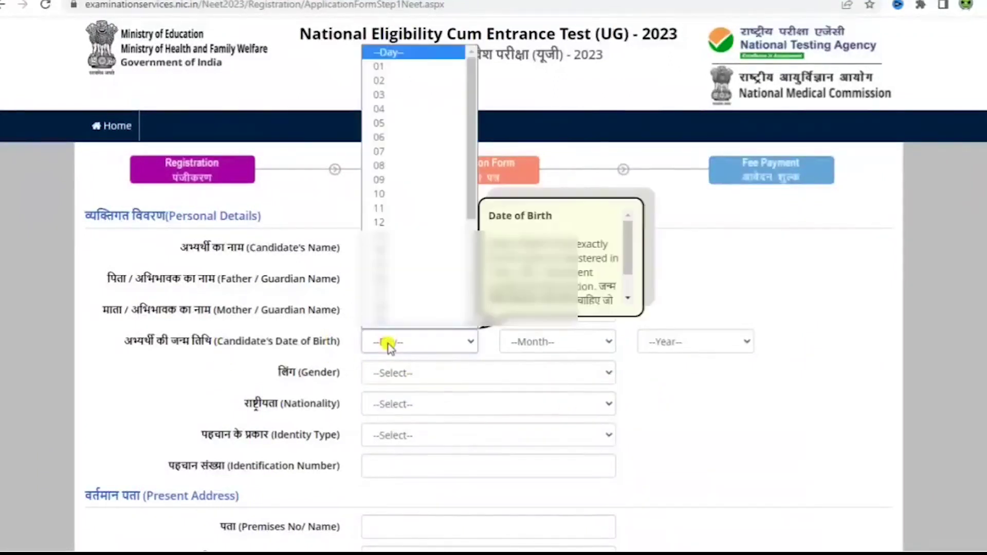
key(2)
key(4)
key(Return)
click(546, 341)
click(540, 418)
click(696, 342)
click(663, 72)
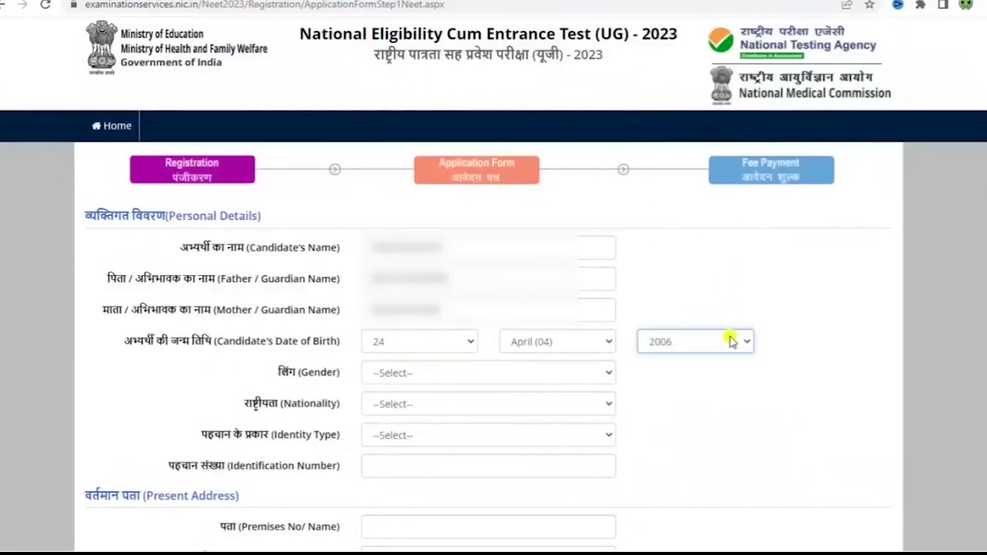
Step: Set gender Male, nationality Indian, identity type Any Other Valid Govt Identity, and enter the ID number
click(400, 373)
click(404, 409)
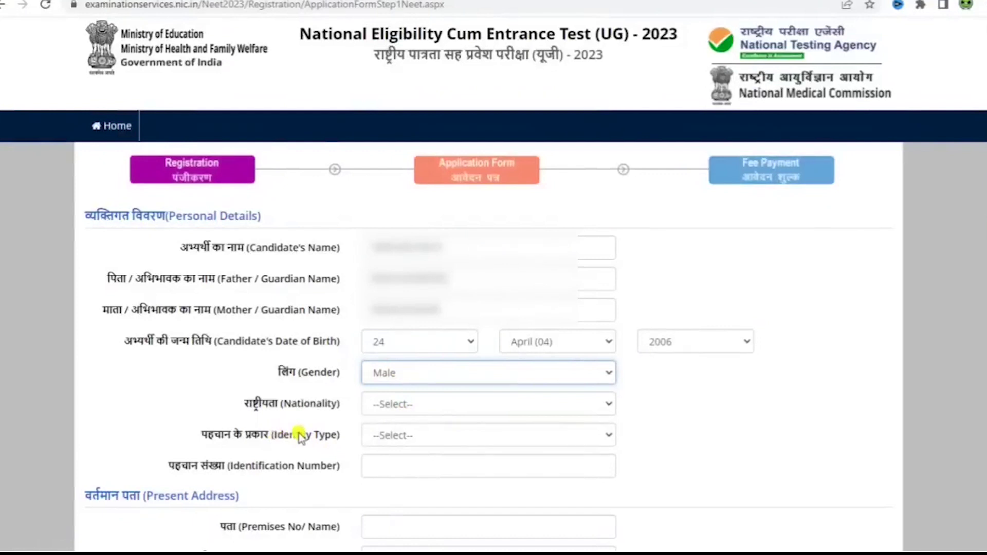
click(384, 436)
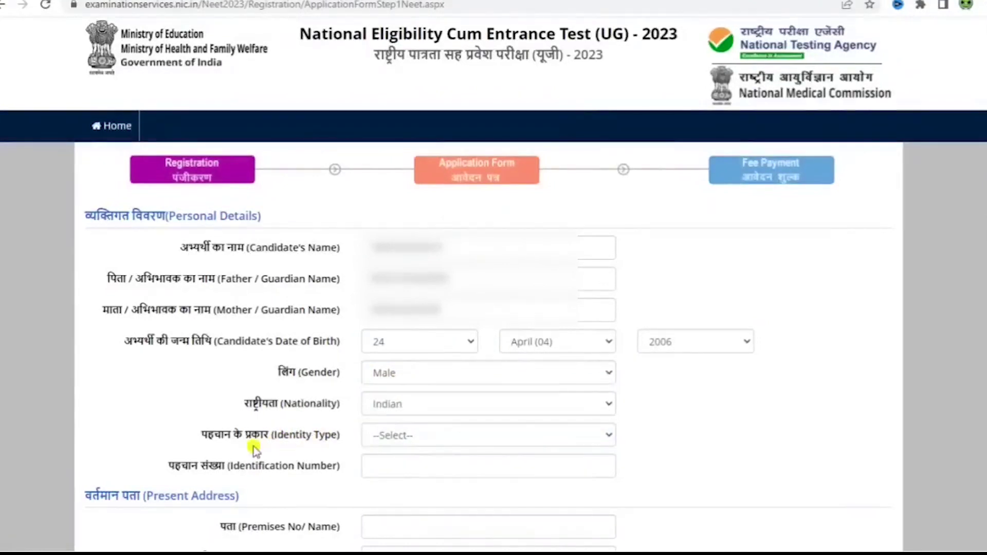
click(404, 437)
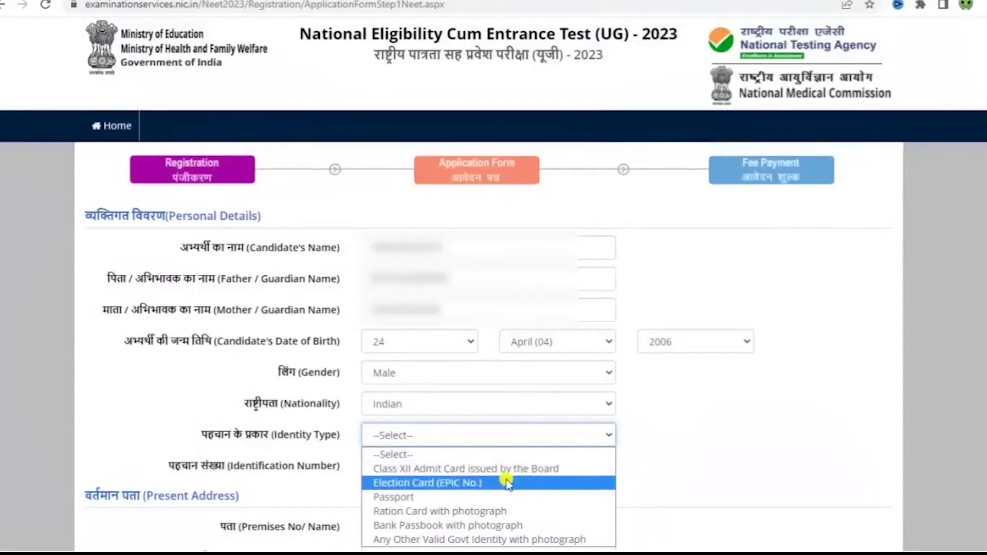
click(513, 540)
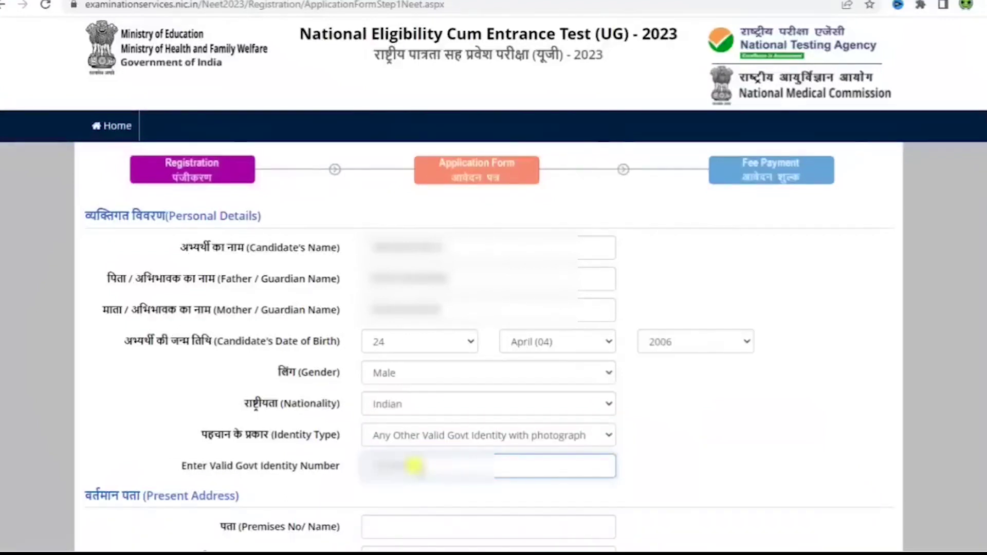
click(729, 476)
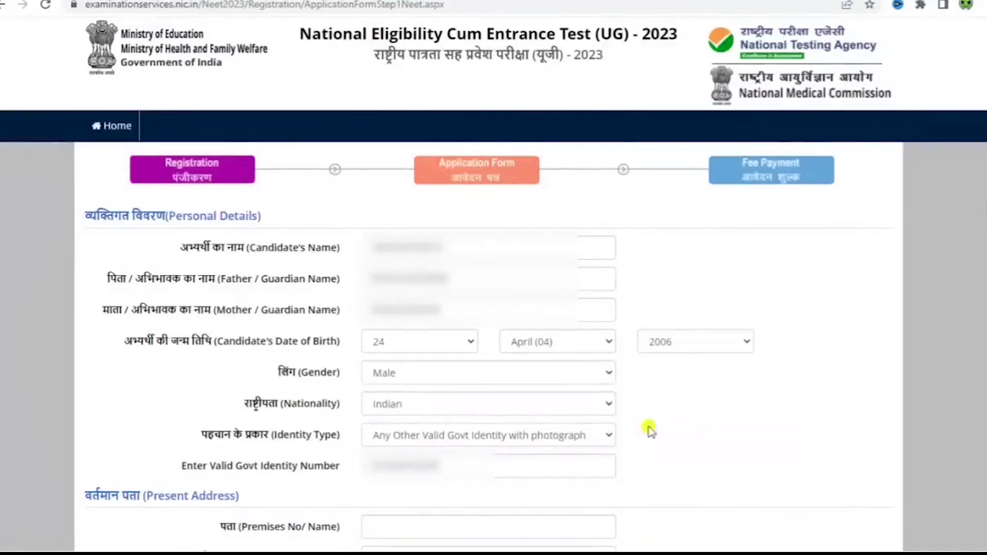
click(473, 529)
scroll(903, 368, down, 9)
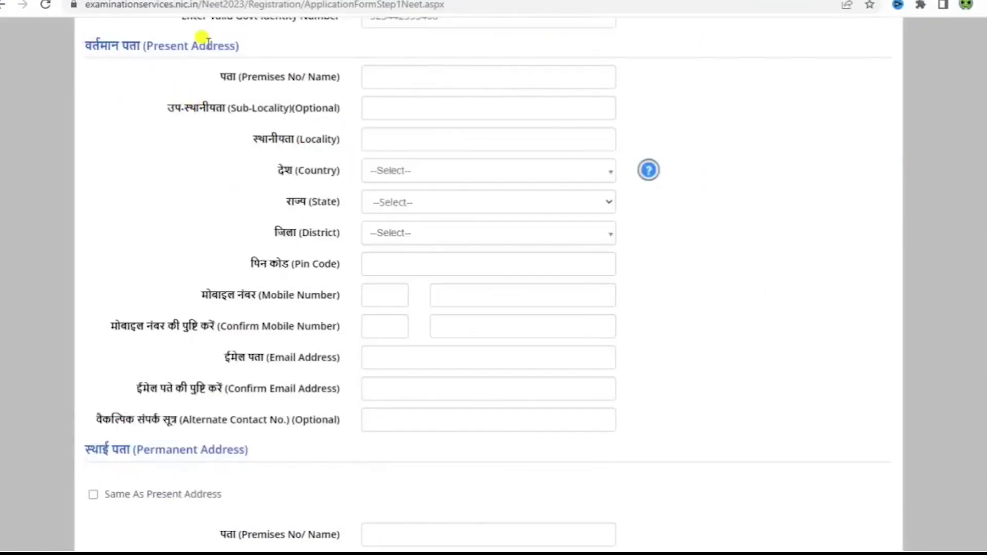
Step: Fill premises, sub-locality and locality, and choose the country, state and district
click(414, 75)
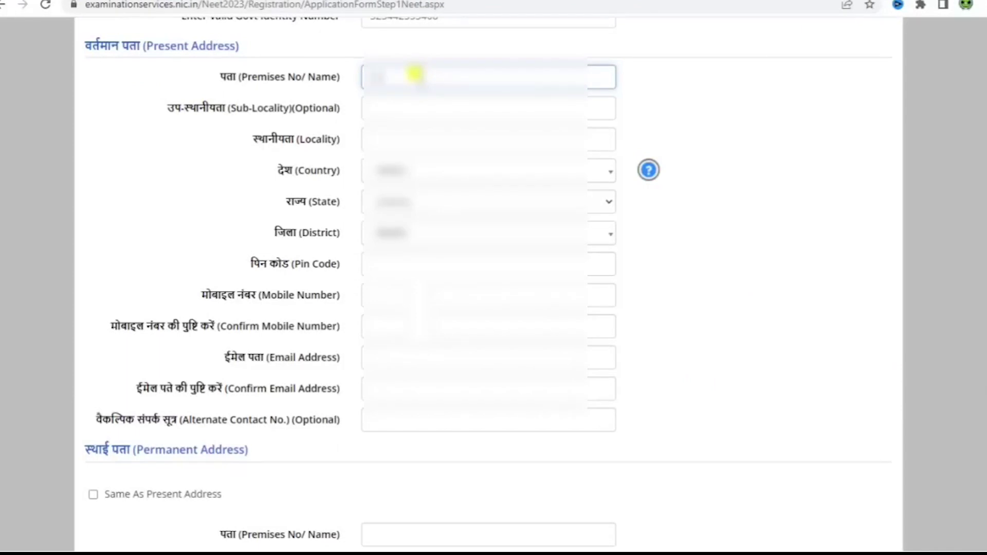
click(399, 103)
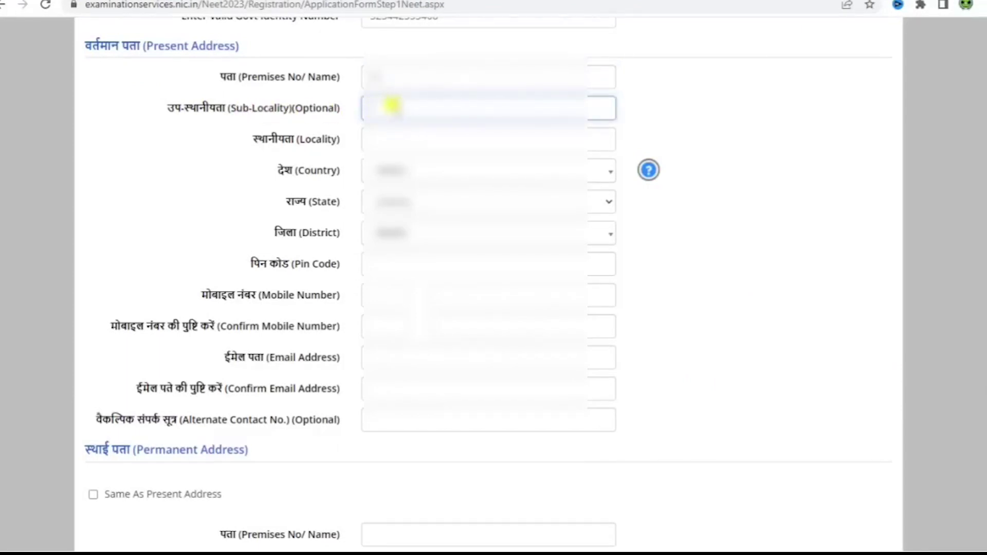
click(399, 133)
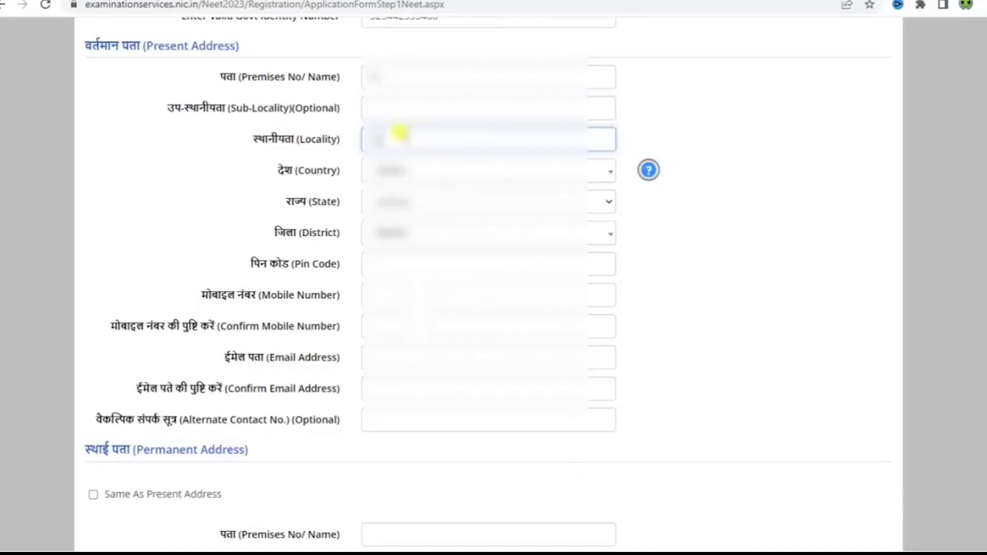
click(410, 169)
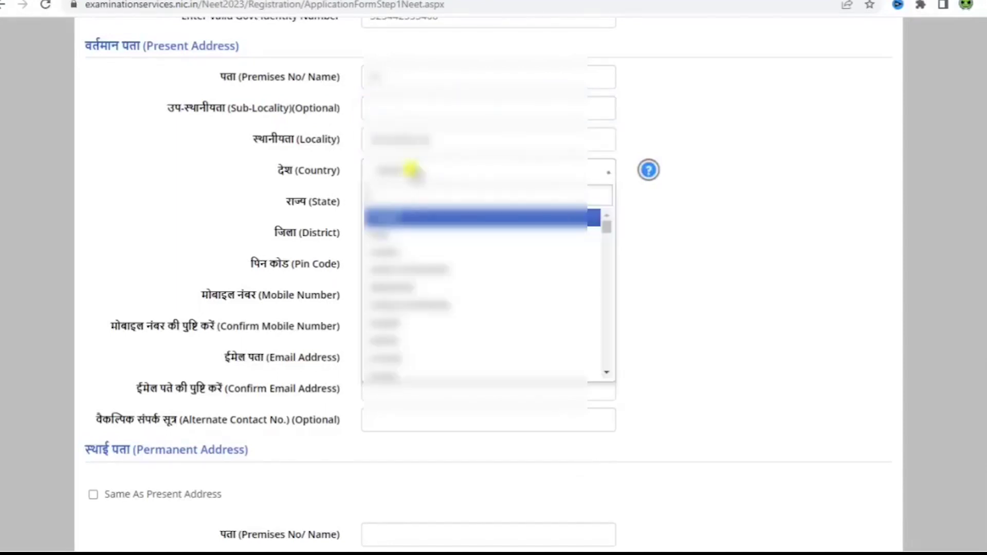
click(431, 202)
click(431, 201)
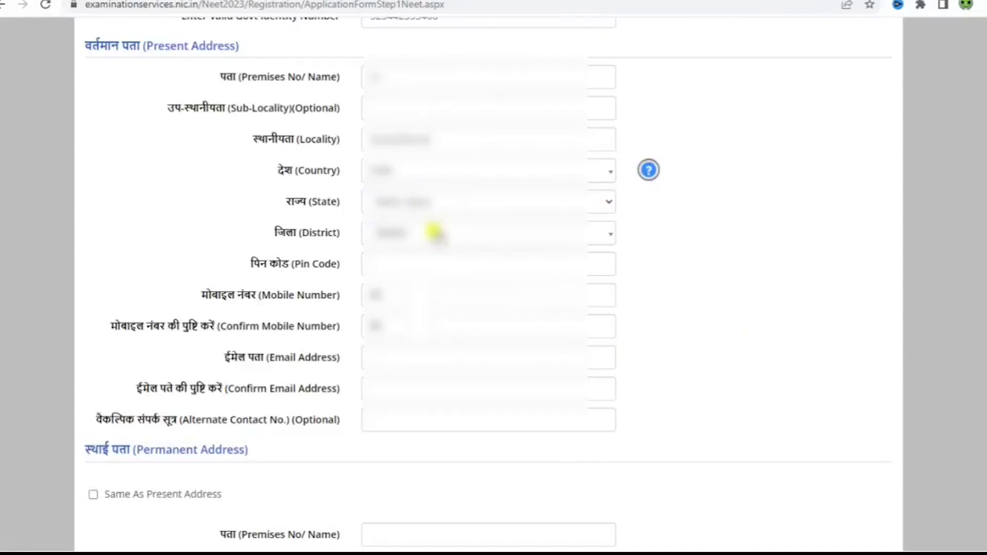
click(434, 232)
scroll(452, 360, down, 10)
click(452, 359)
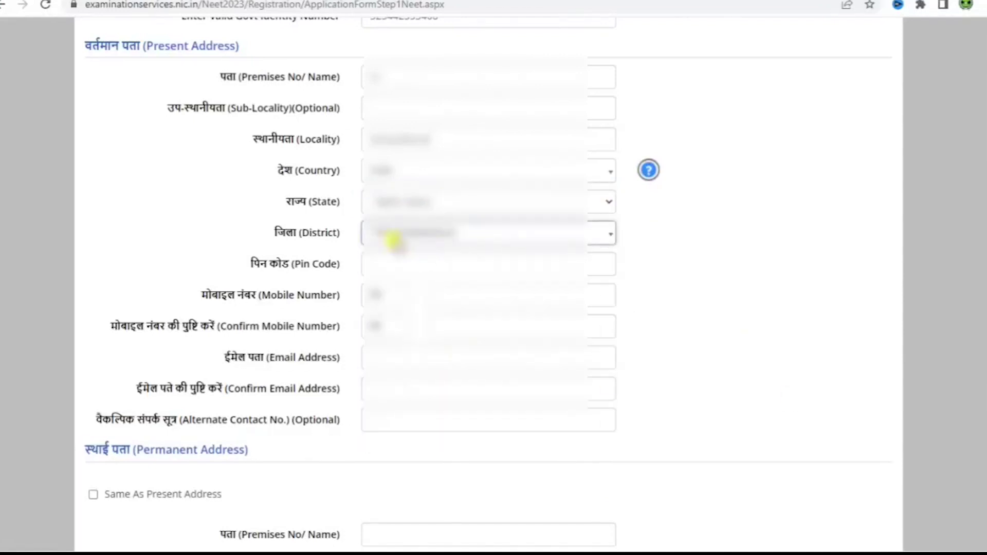
Step: Enter the pin code, then enter and confirm the mobile number
click(392, 252)
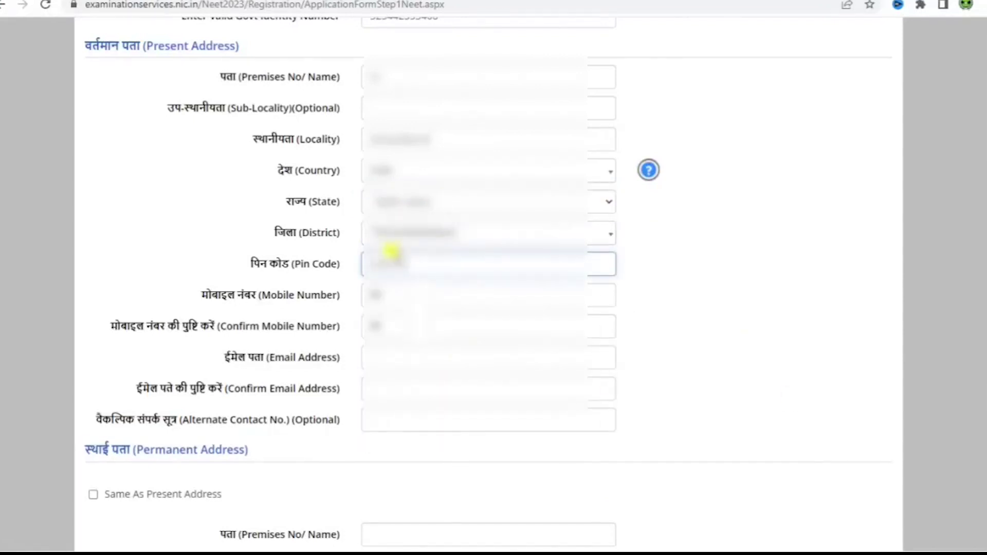
click(492, 290)
text(987654)
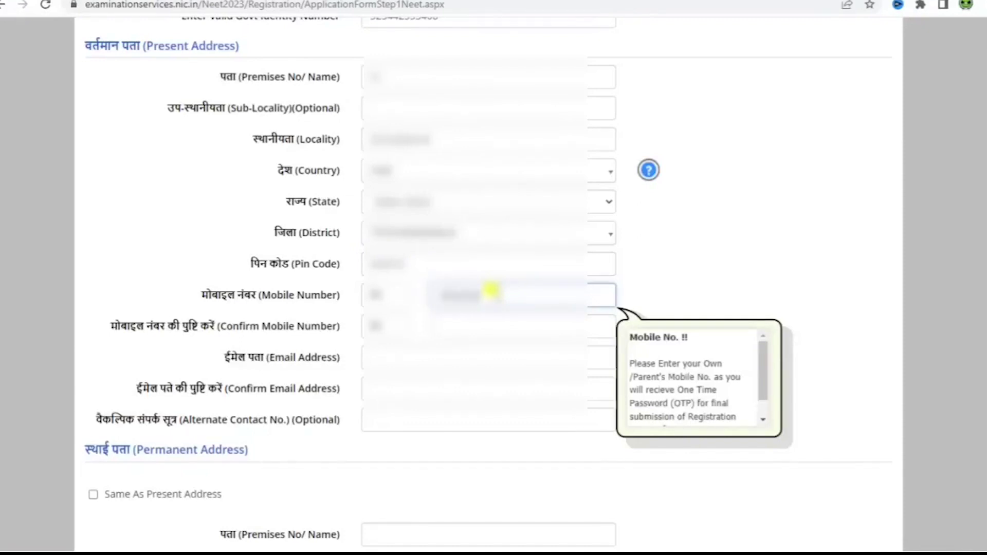
click(477, 317)
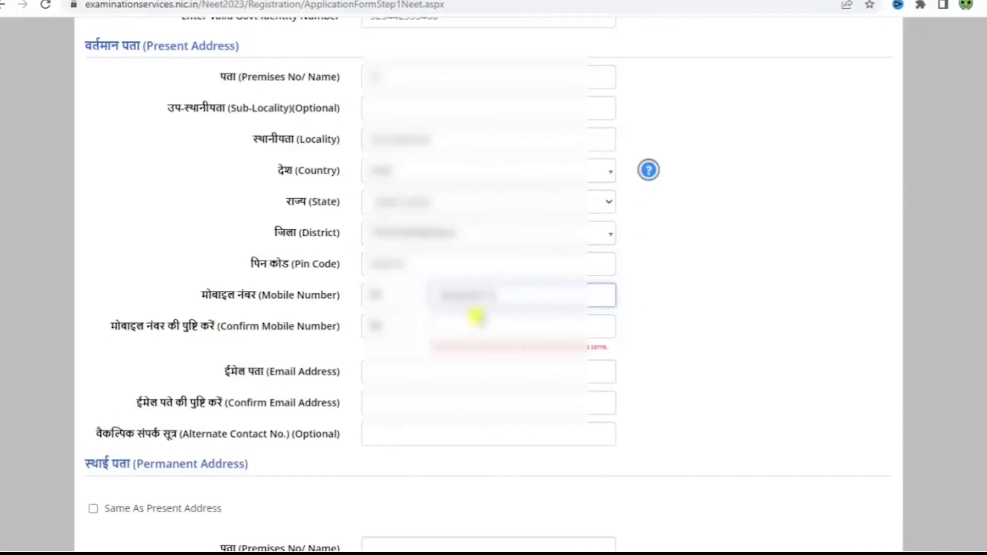
click(461, 315)
text(987654)
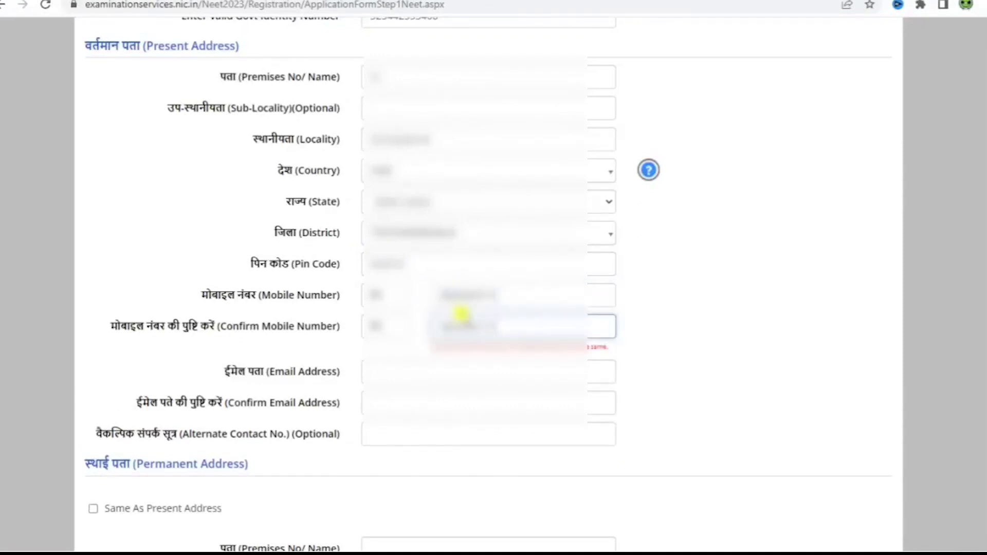
click(712, 359)
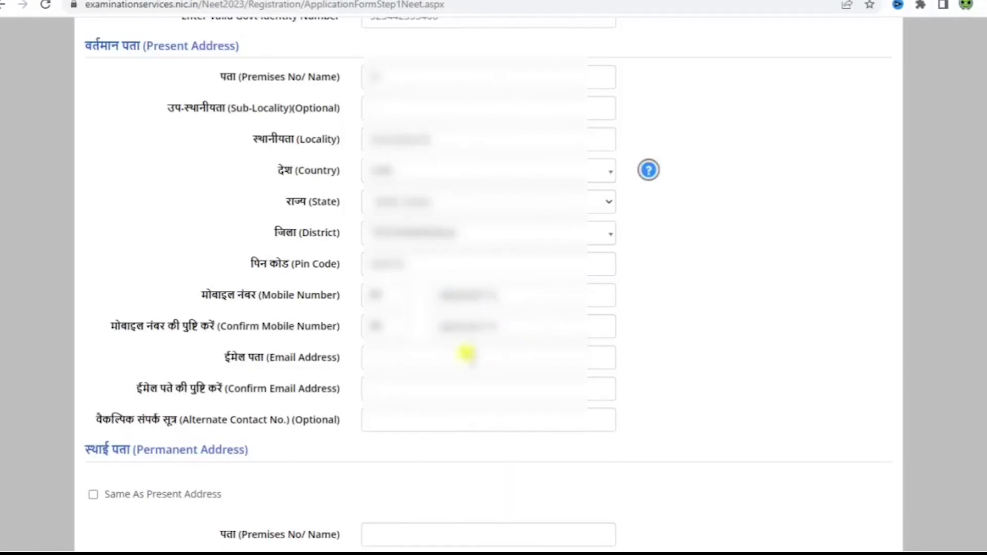
Step: Enter and confirm the e-mail address, leaving the alternate contact number blank
click(465, 354)
text(example)
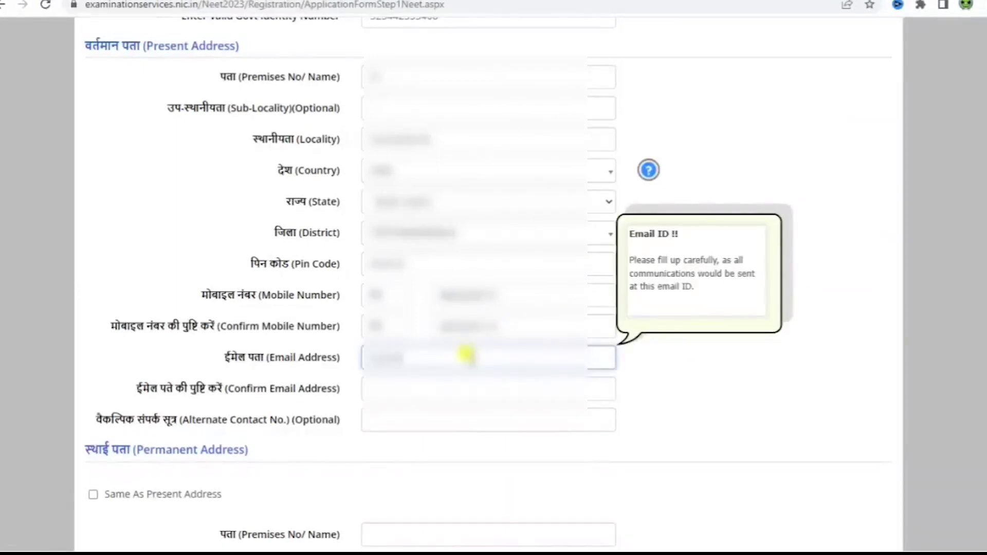
text(@gmail.co)
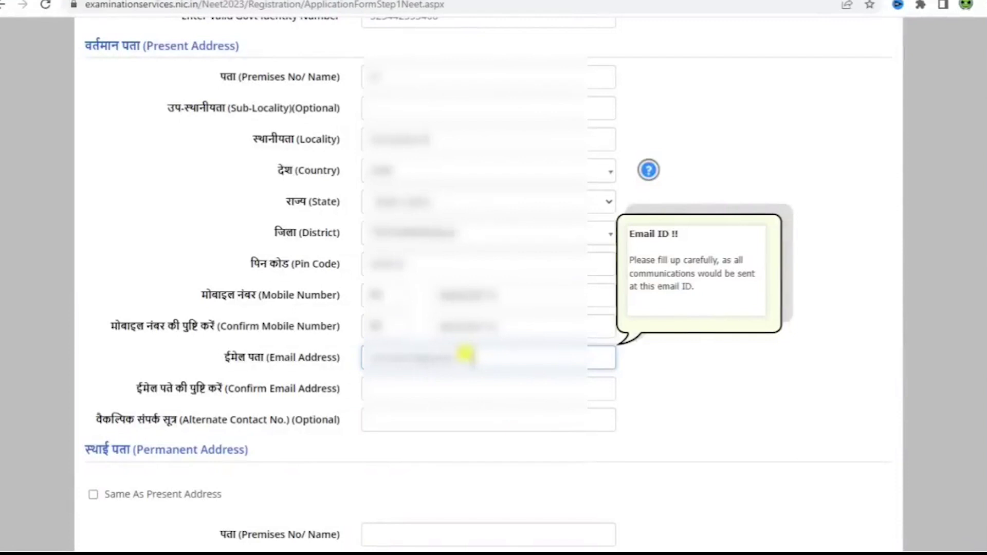
click(727, 394)
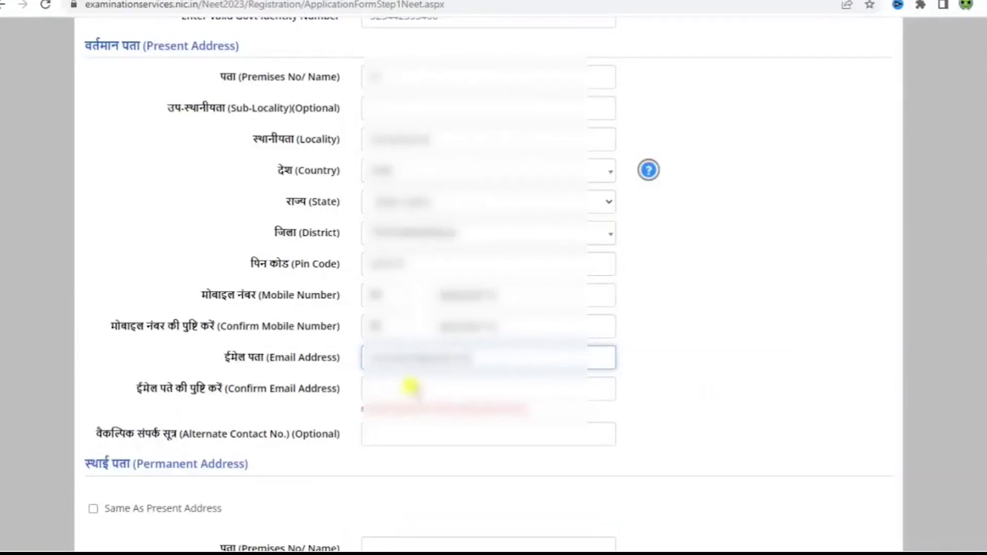
click(410, 387)
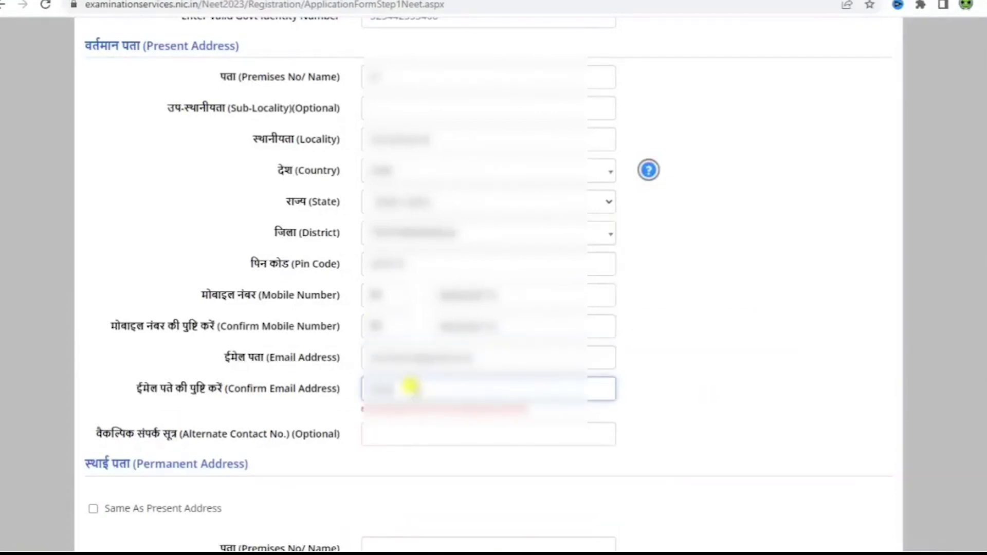
text(gmai)
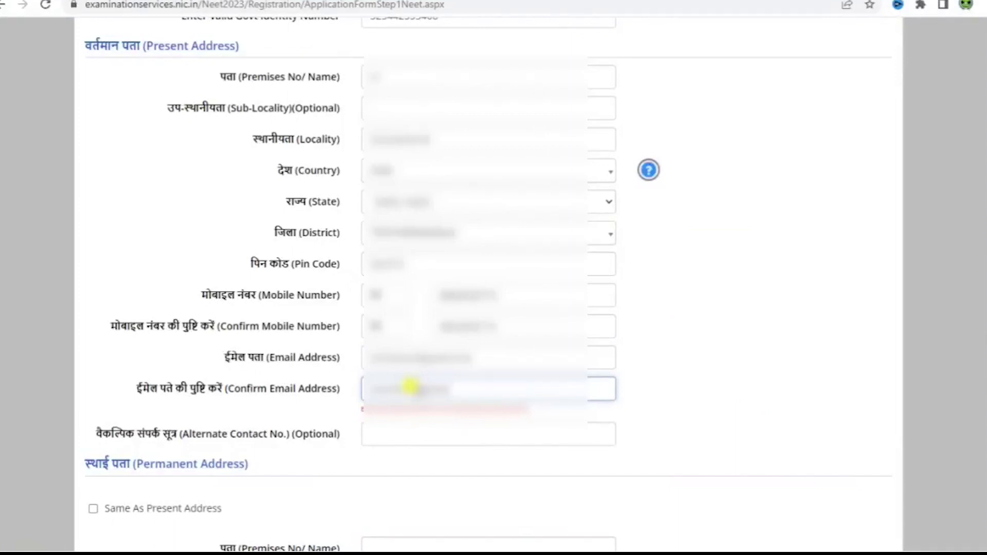
click(736, 396)
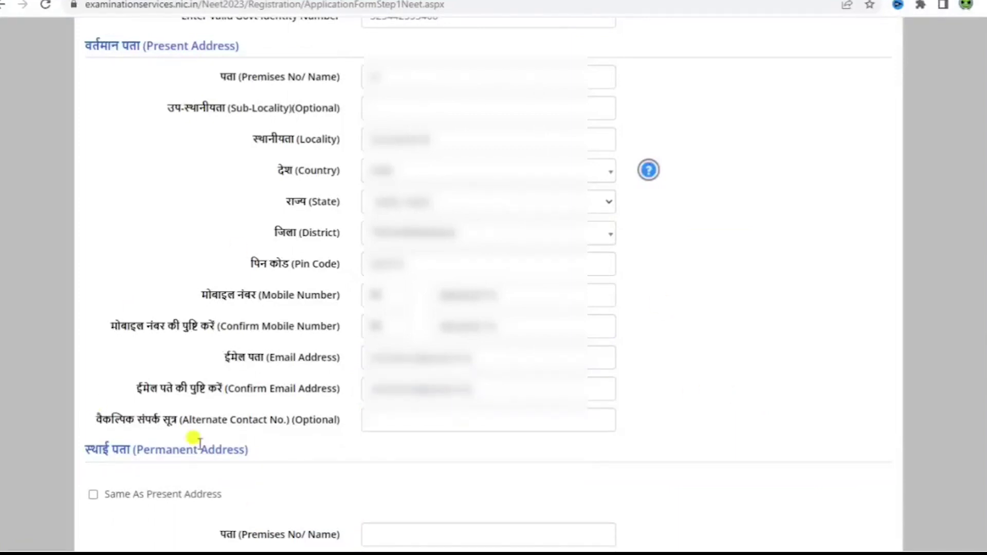
drag(180, 421, 328, 421)
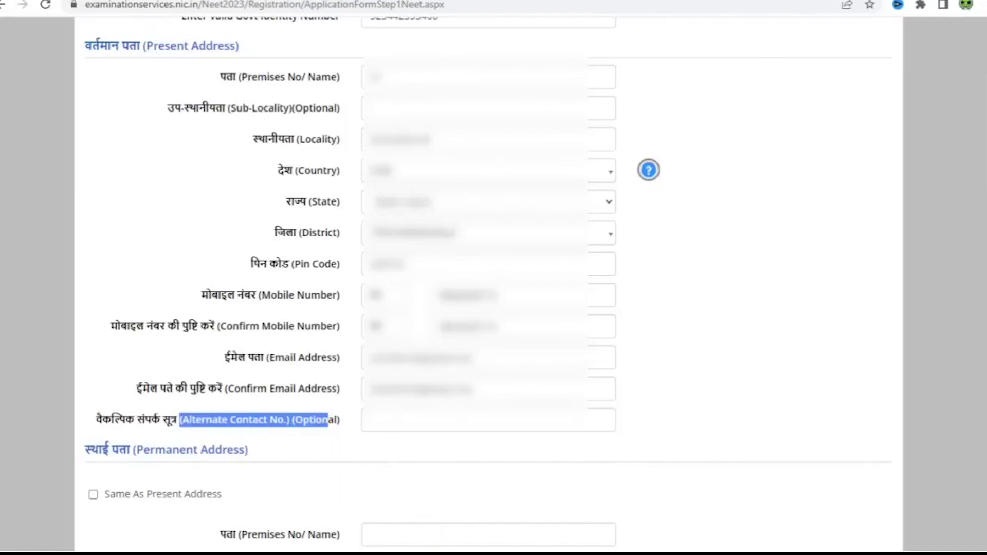
Step: Make the permanent address same as present, then enter and confirm the account password
scroll(493, 260, down, 8)
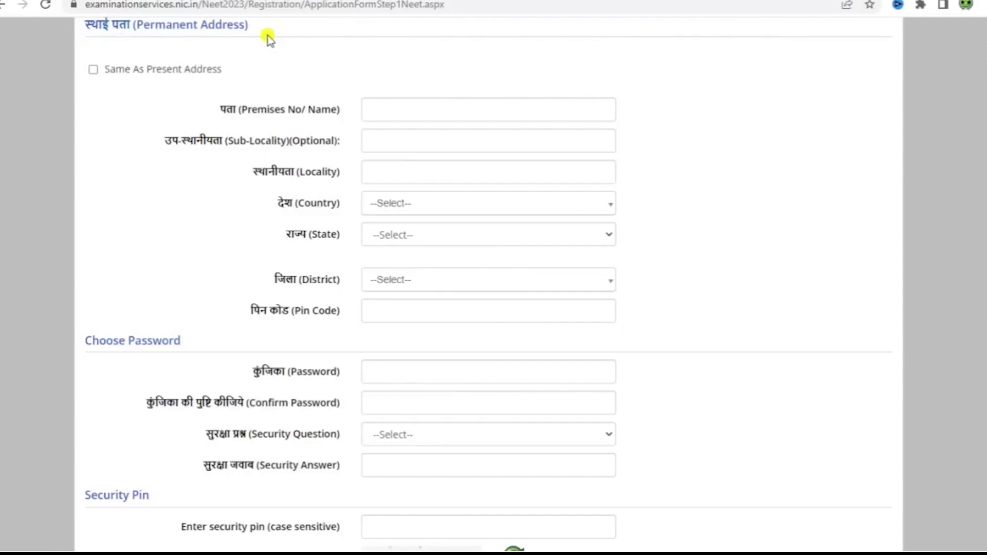
click(93, 70)
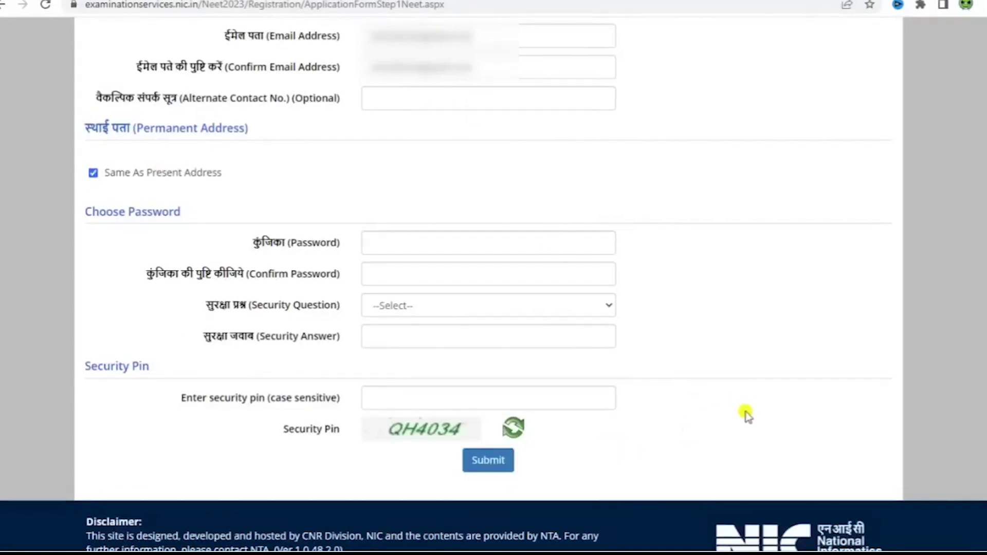
drag(75, 212, 181, 211)
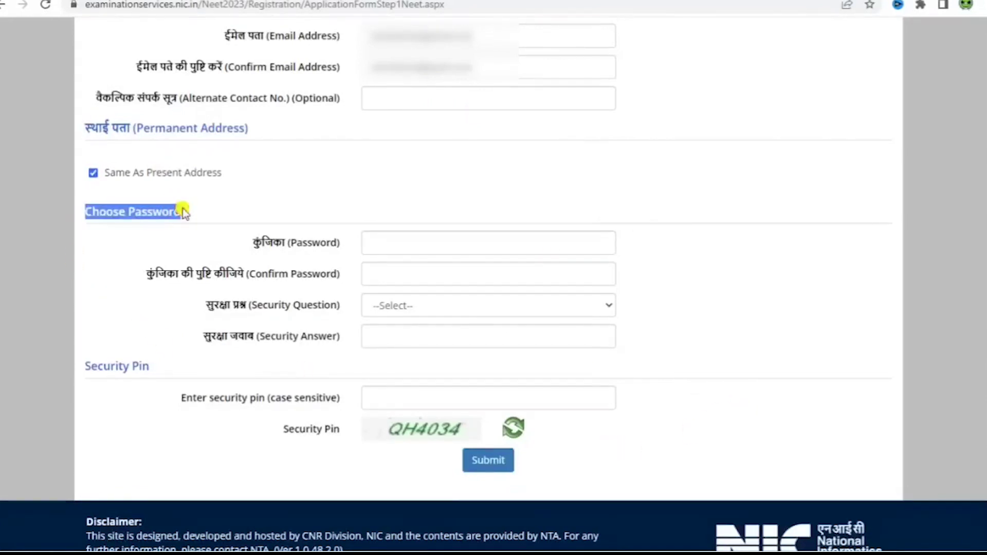
click(206, 236)
click(414, 242)
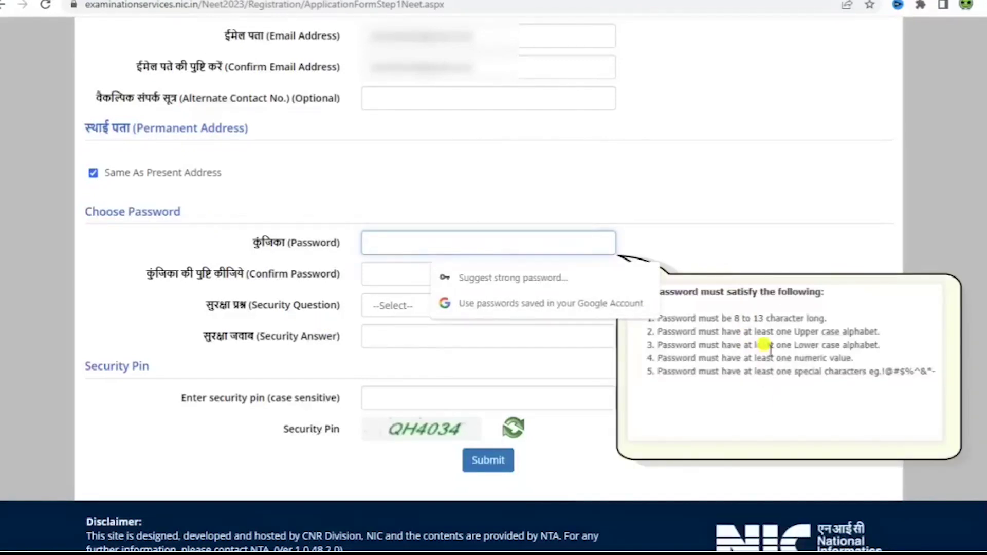
click(375, 264)
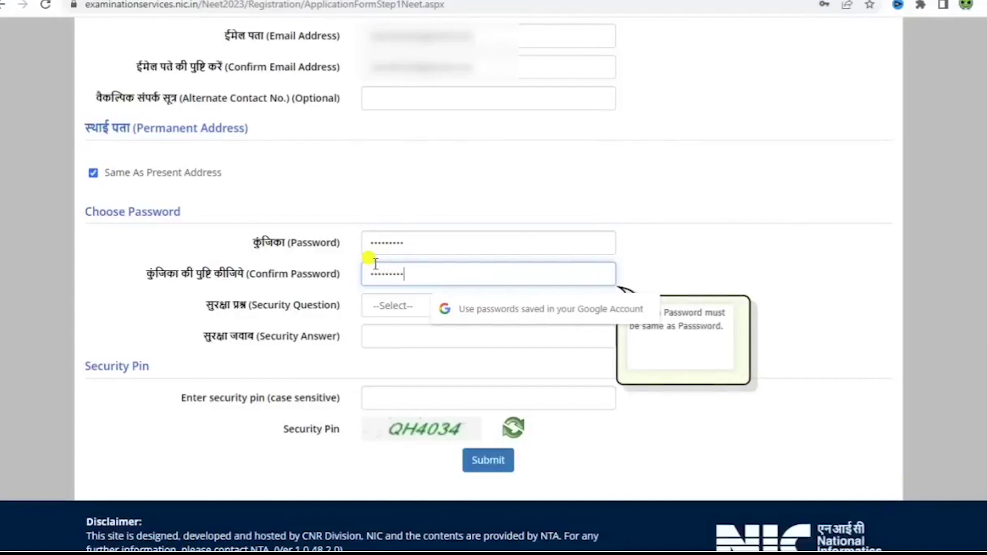
Step: Choose the first-school security question, answer it, enter the security pin and submit
click(815, 269)
click(465, 308)
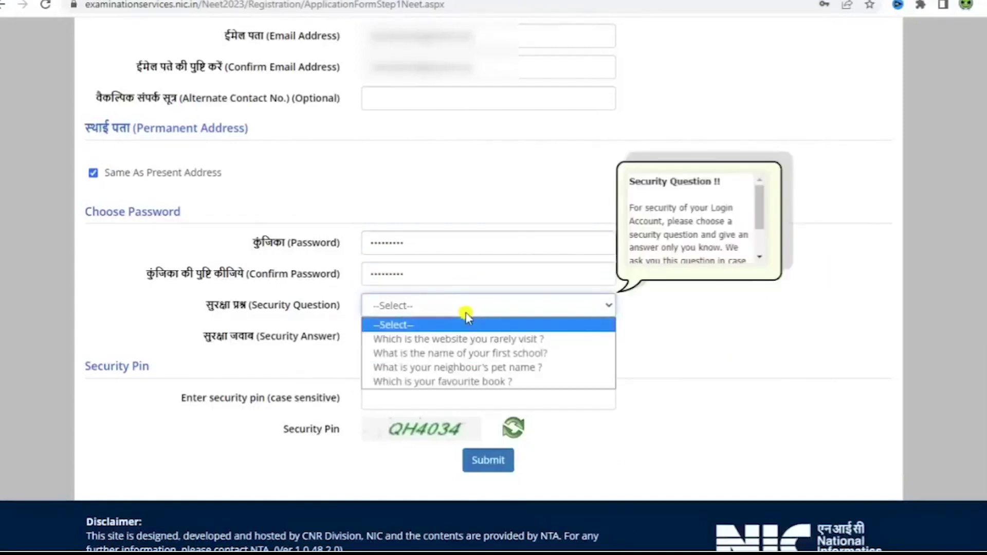
click(513, 354)
click(495, 337)
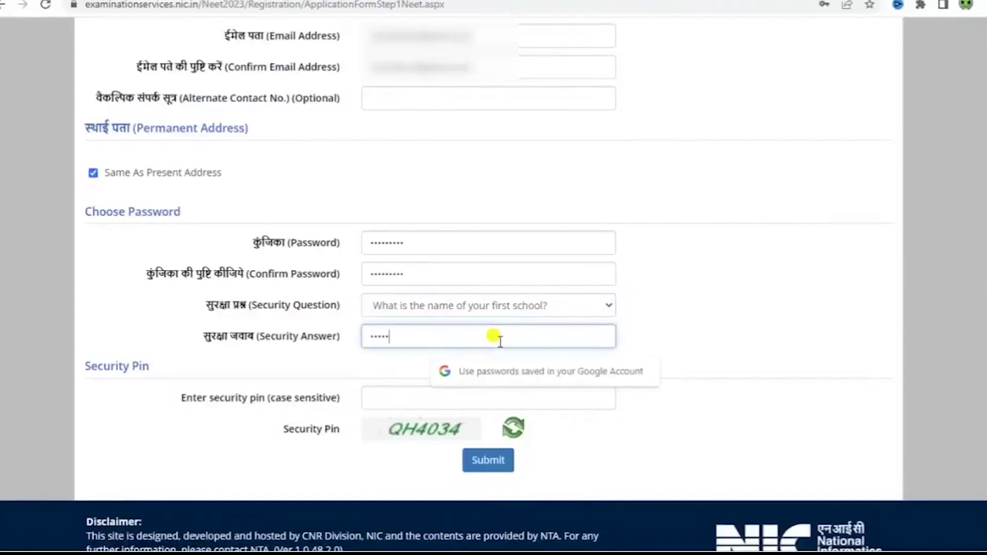
click(192, 438)
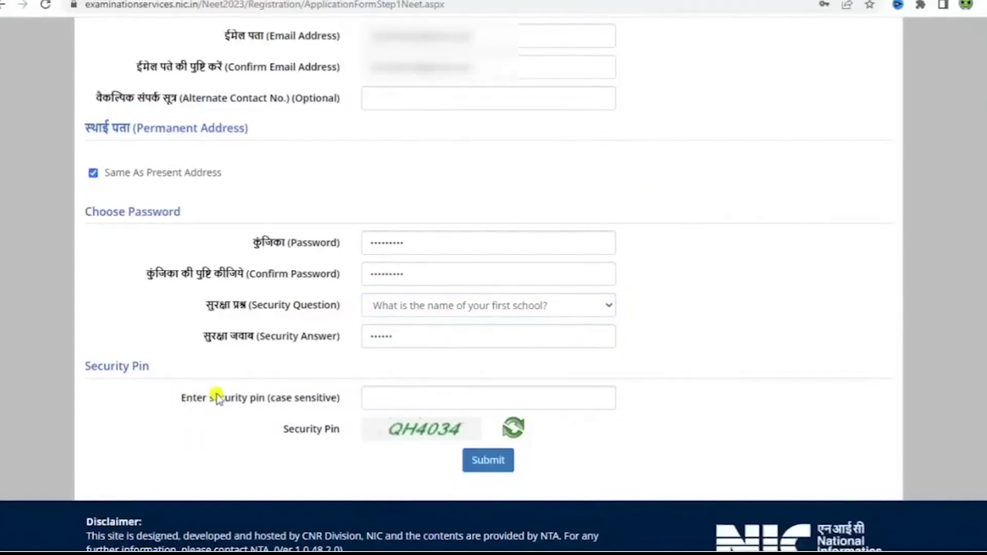
click(445, 398)
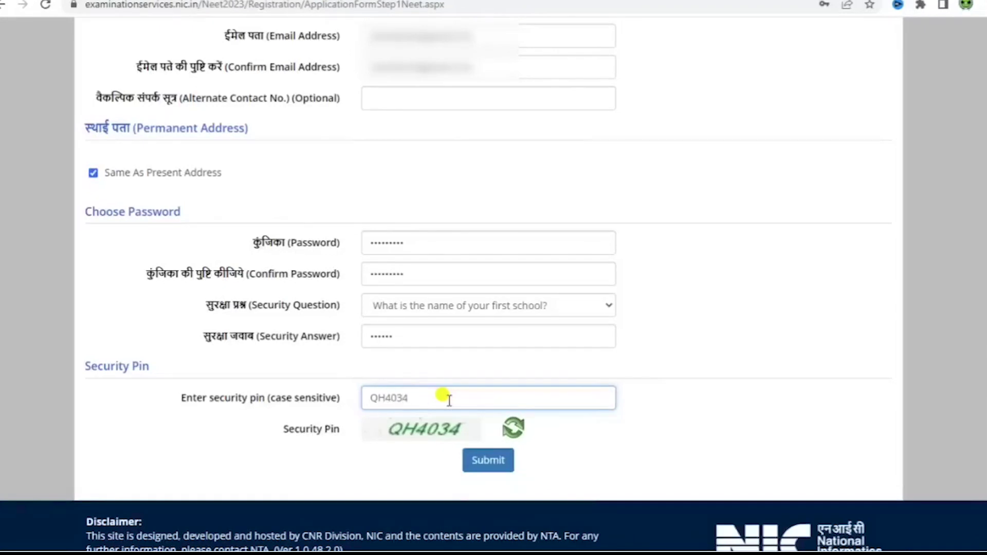
click(447, 493)
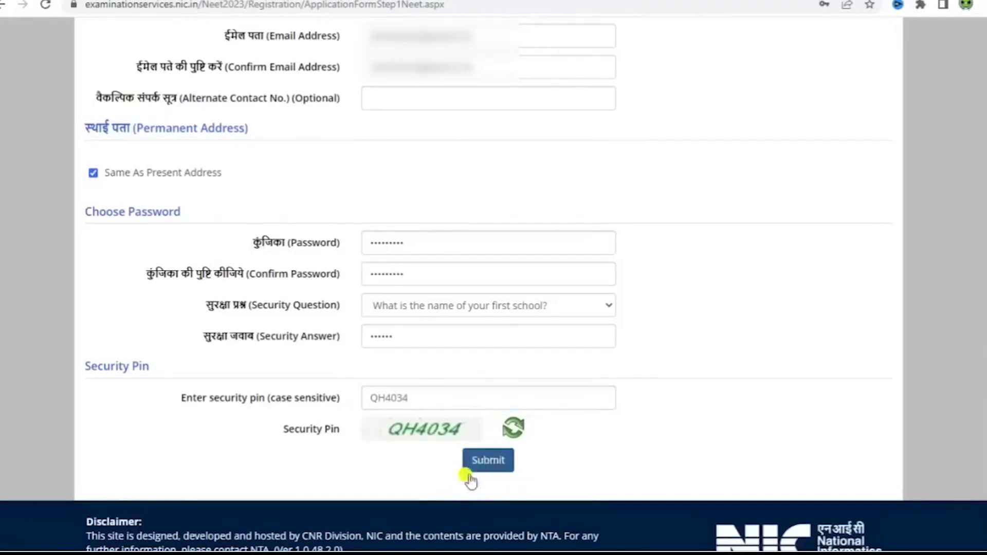
click(488, 460)
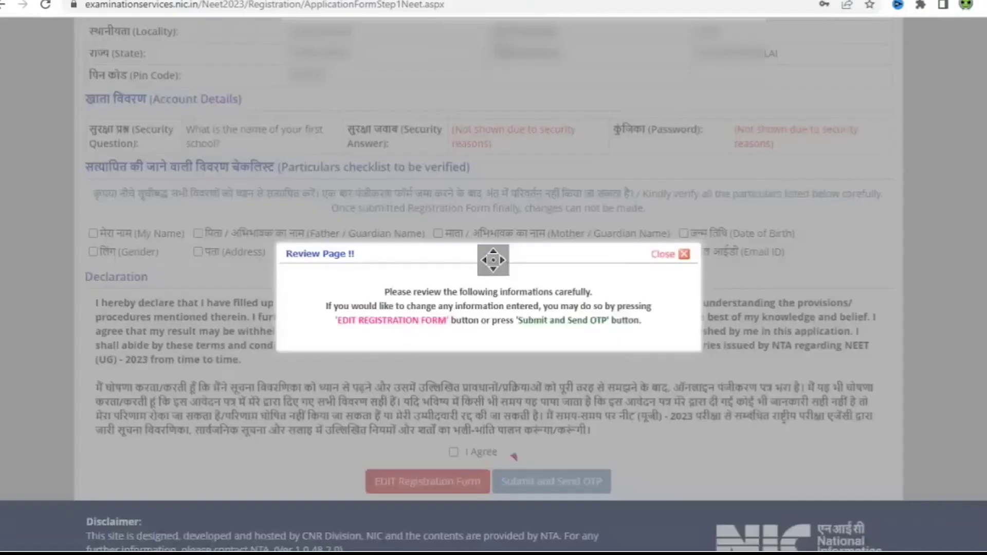
Step: Mark all eight particulars verified, agree to the declaration, and submit to request the OTP
click(684, 255)
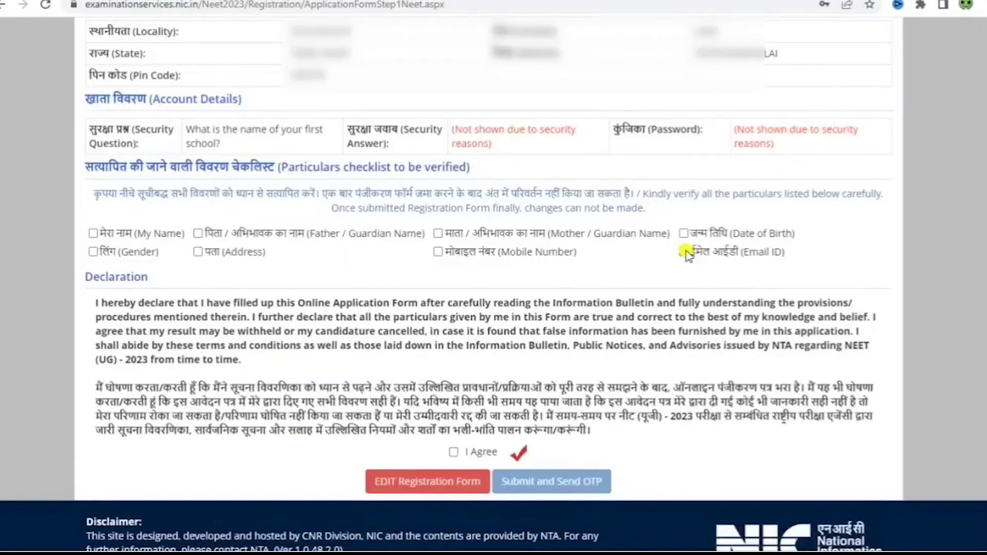
click(93, 234)
click(198, 233)
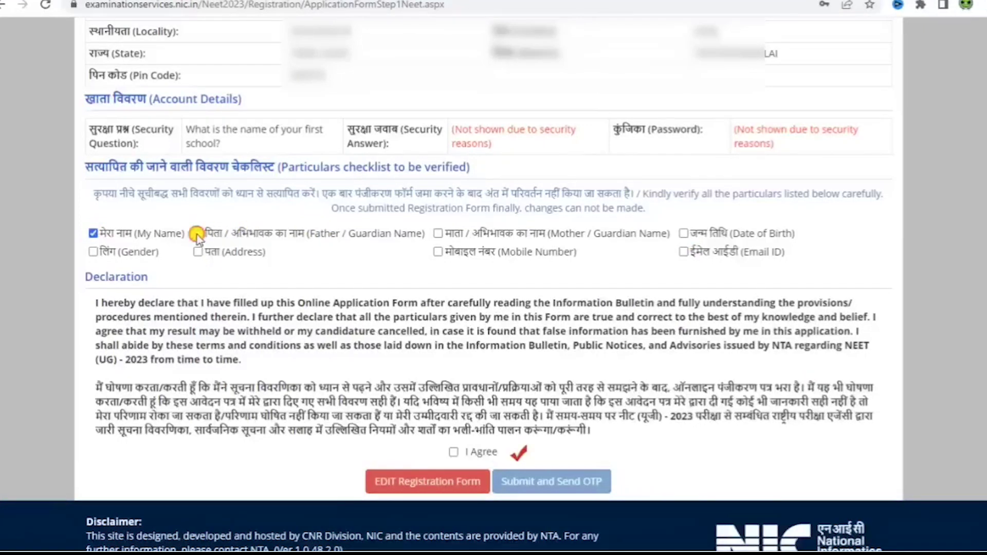
click(437, 234)
click(685, 234)
click(93, 251)
click(198, 252)
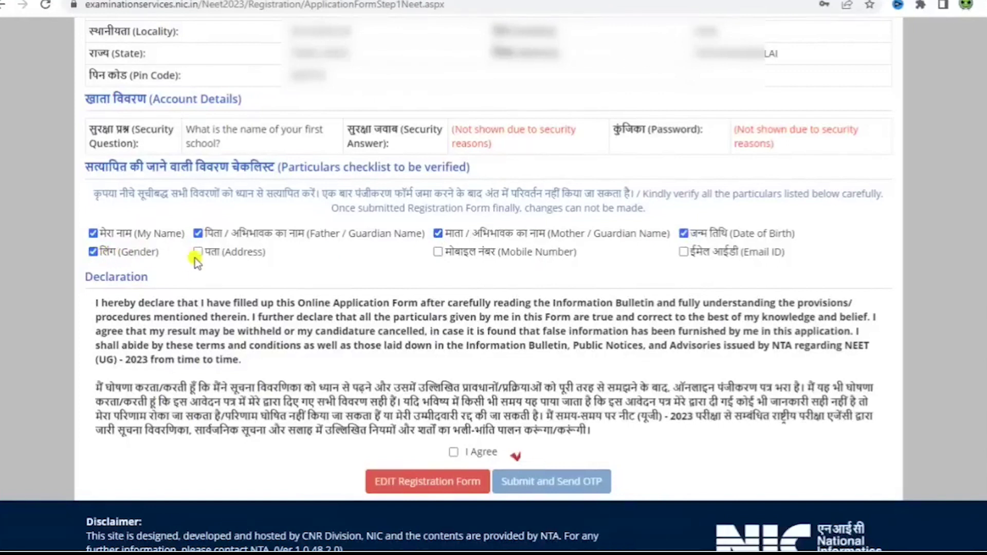
click(437, 252)
click(683, 252)
click(454, 453)
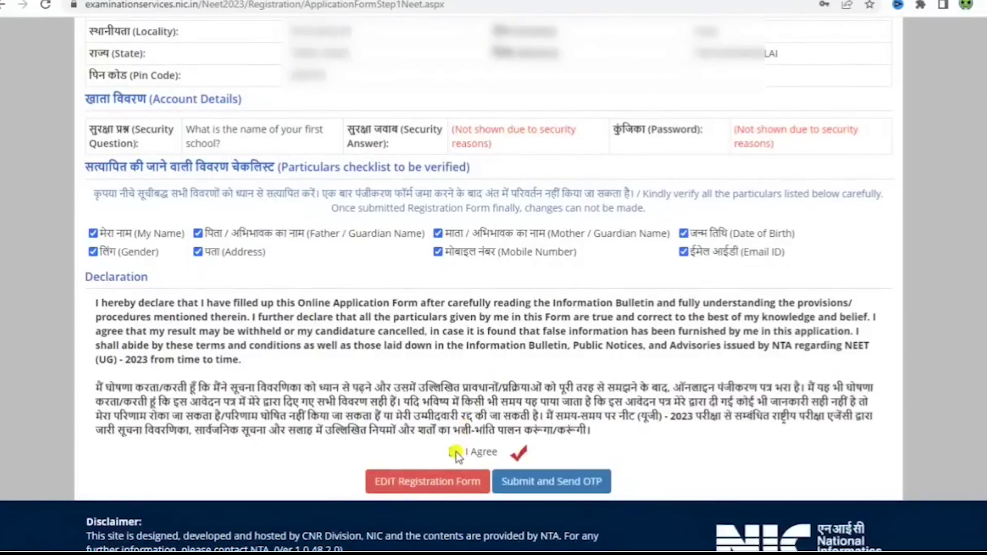
click(548, 483)
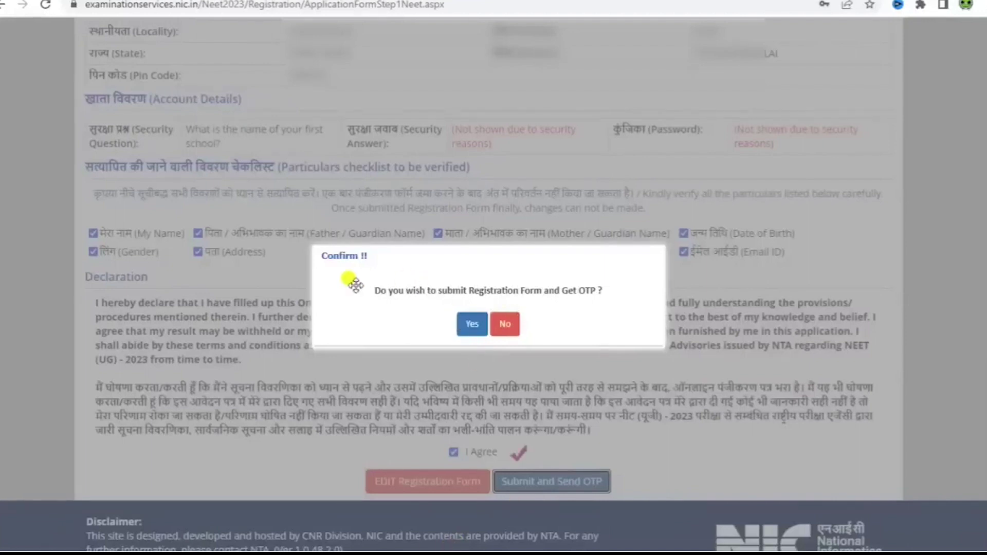
Step: Confirm the submission and enter the SMS OTP to complete registration
click(465, 324)
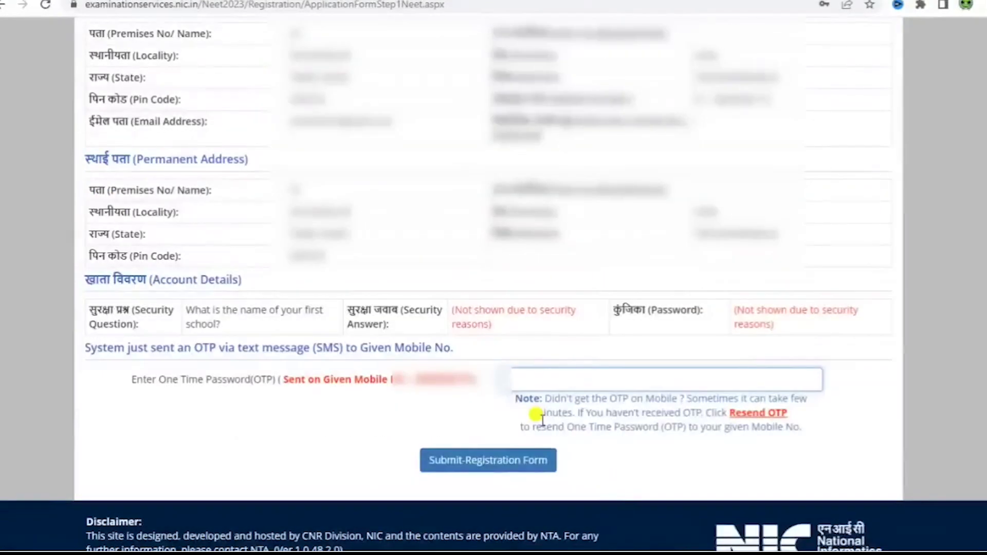
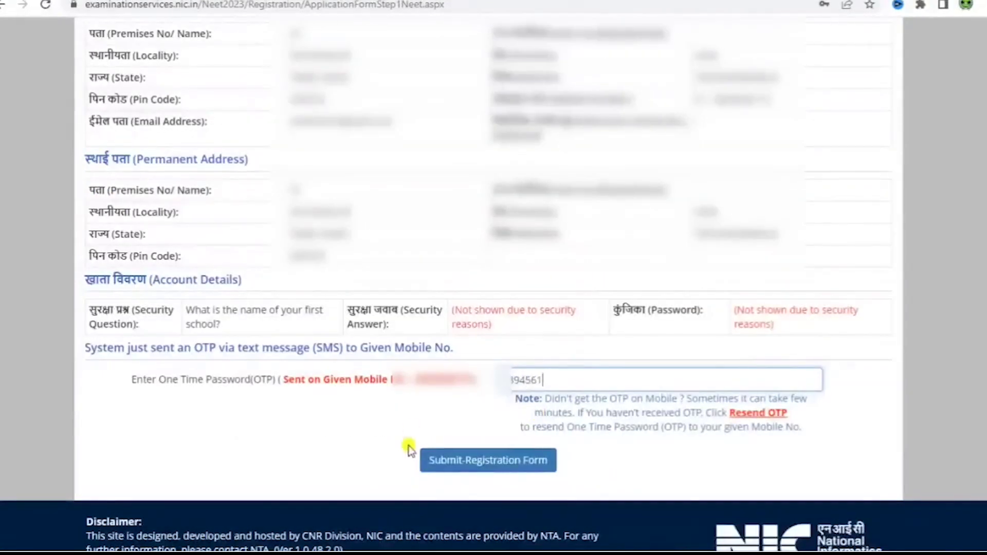
click(462, 463)
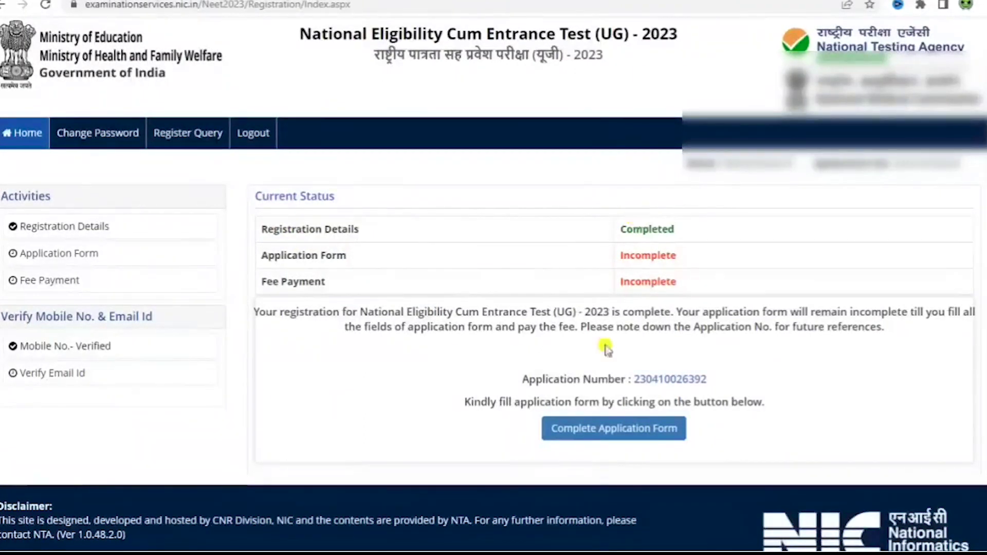
Step: Start the application form and open its Personal Detail step
click(602, 436)
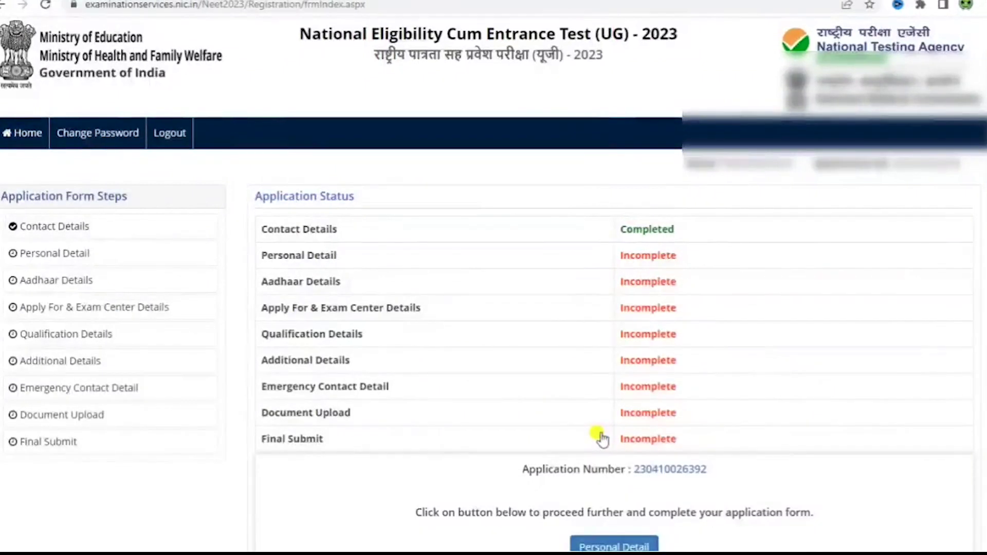
scroll(539, 458, down, 2)
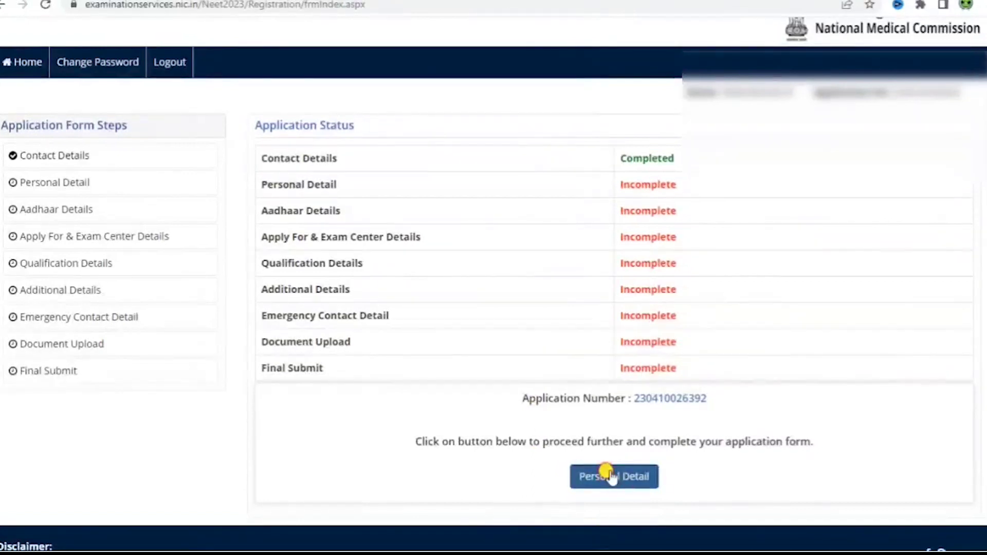
click(611, 477)
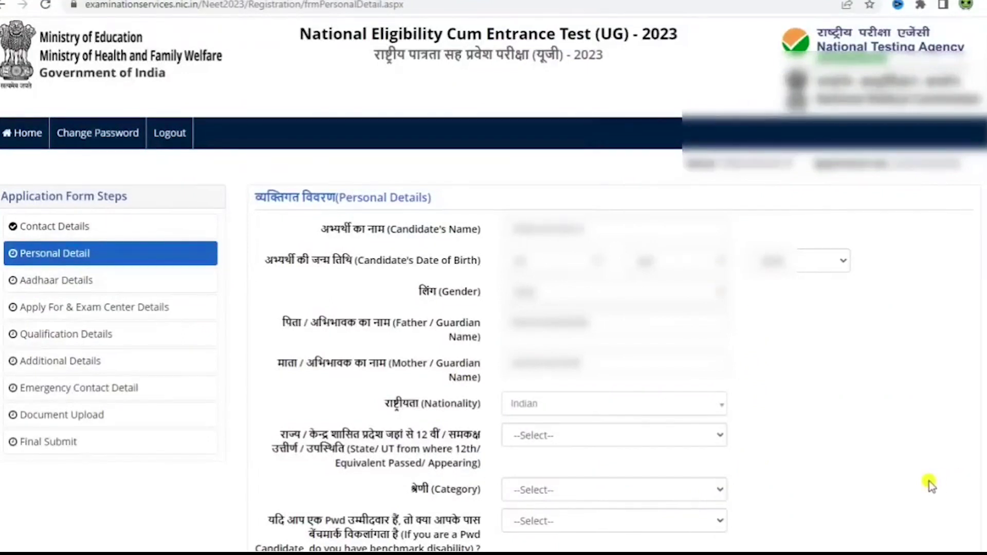
Step: Set the 12th-pass State/UT to TAMIL NADU, category OBC-NCL, and benchmark disability No
scroll(489, 257, down, 7)
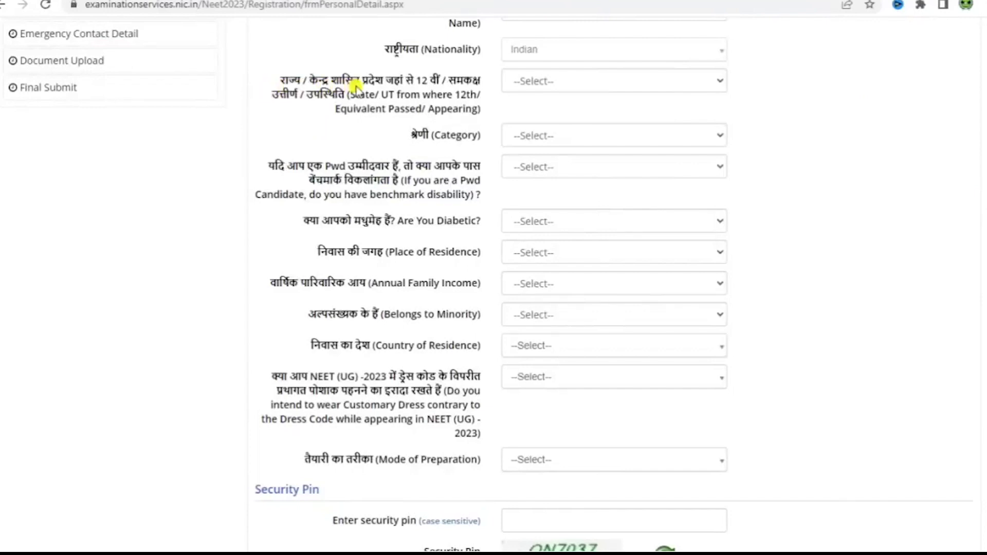
drag(347, 96, 477, 108)
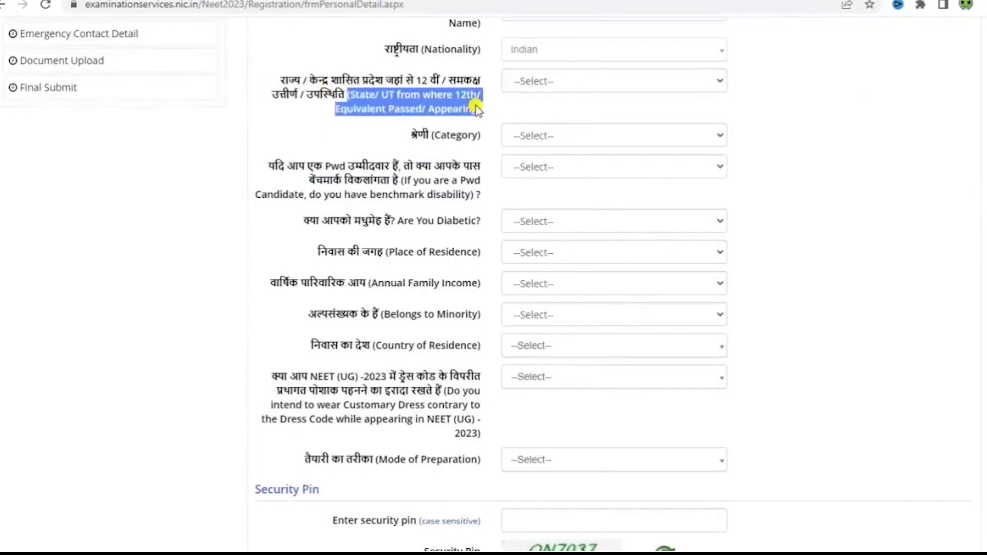
drag(478, 109, 496, 108)
click(582, 90)
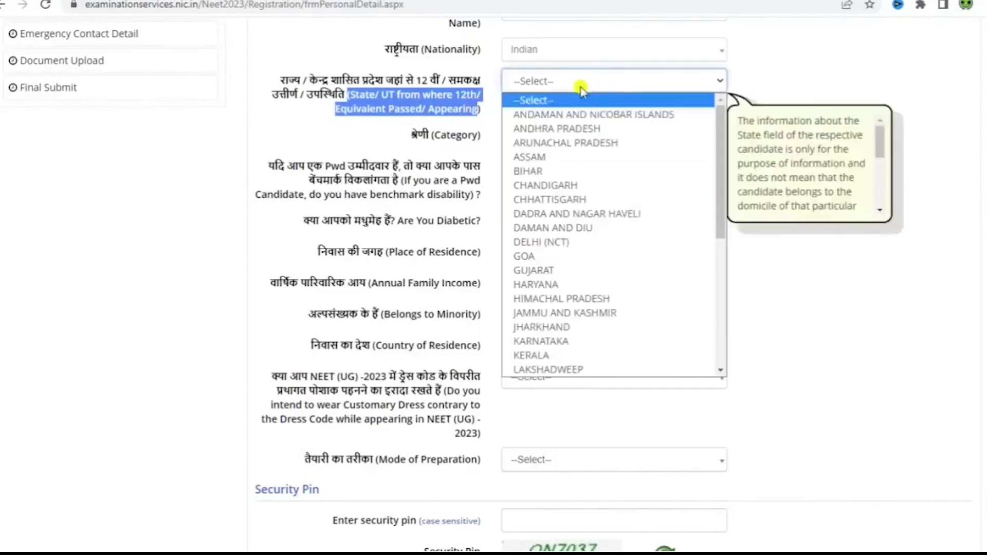
key(t)
click(533, 129)
click(554, 211)
click(562, 220)
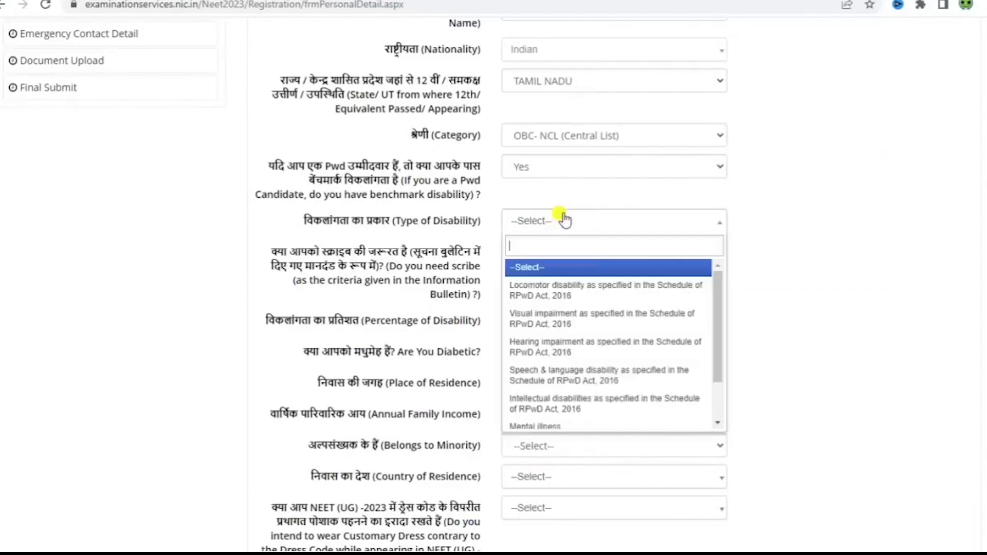
click(772, 227)
click(554, 170)
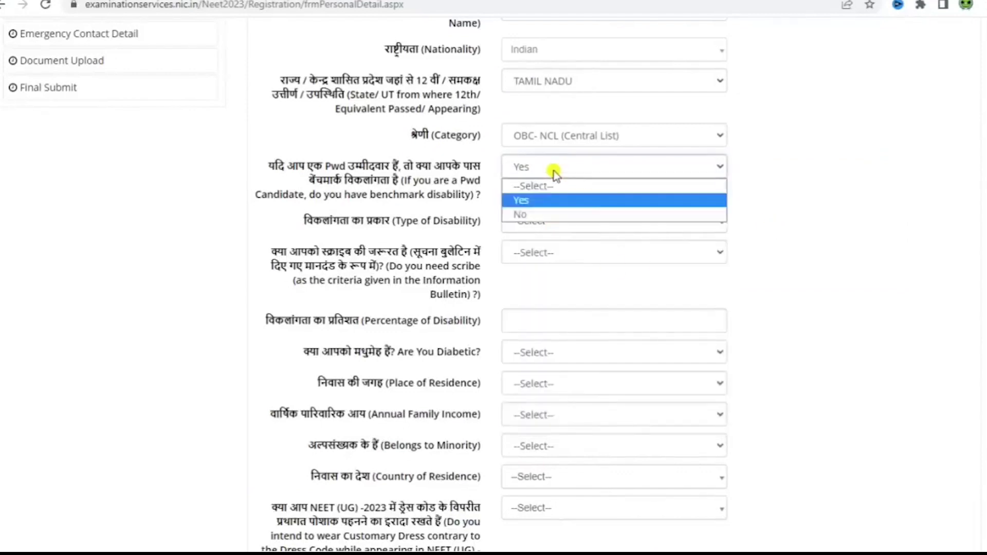
click(557, 214)
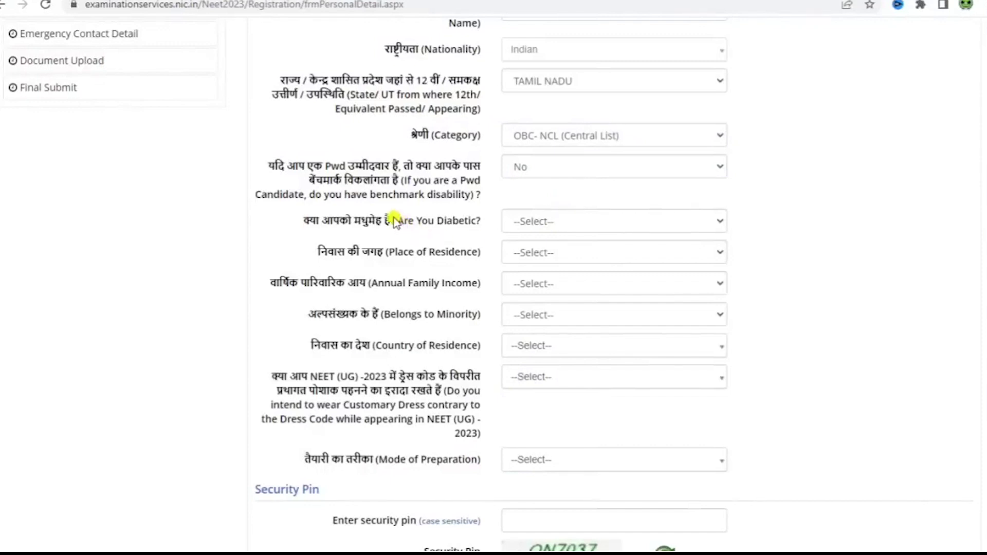
Step: Set diabetic No, residence Rural, family income UPTO 100000, and minority No
click(562, 222)
click(562, 260)
click(562, 253)
click(562, 280)
click(562, 284)
click(553, 314)
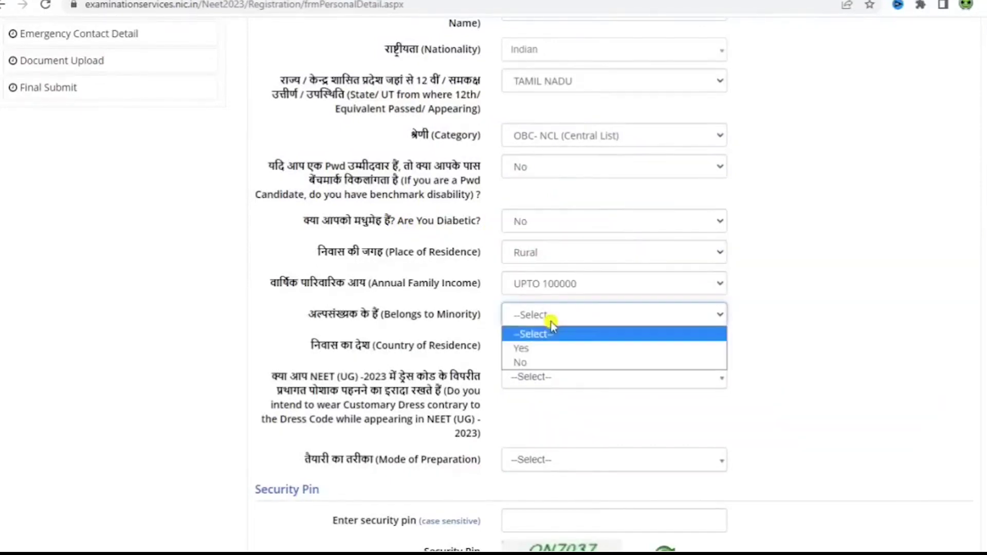
click(553, 348)
click(554, 350)
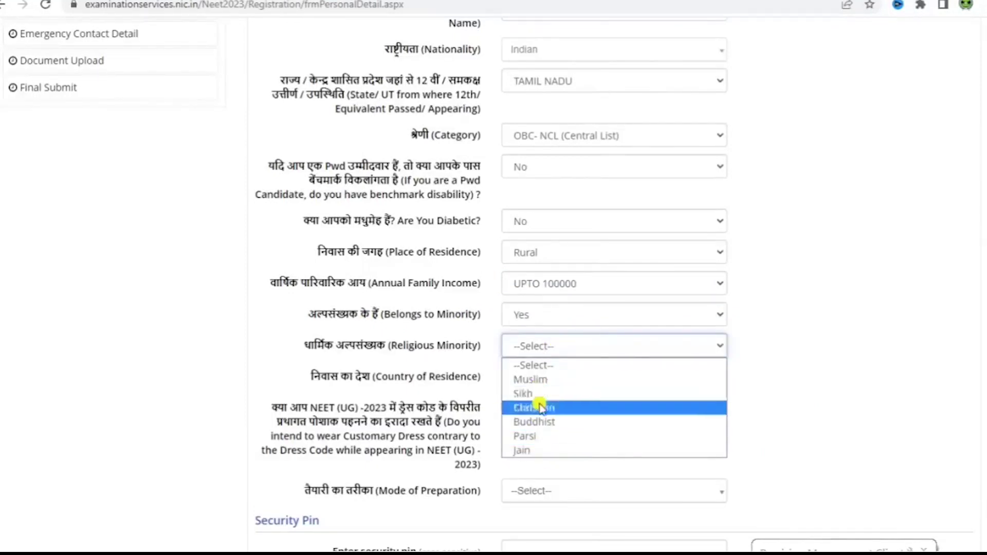
click(531, 322)
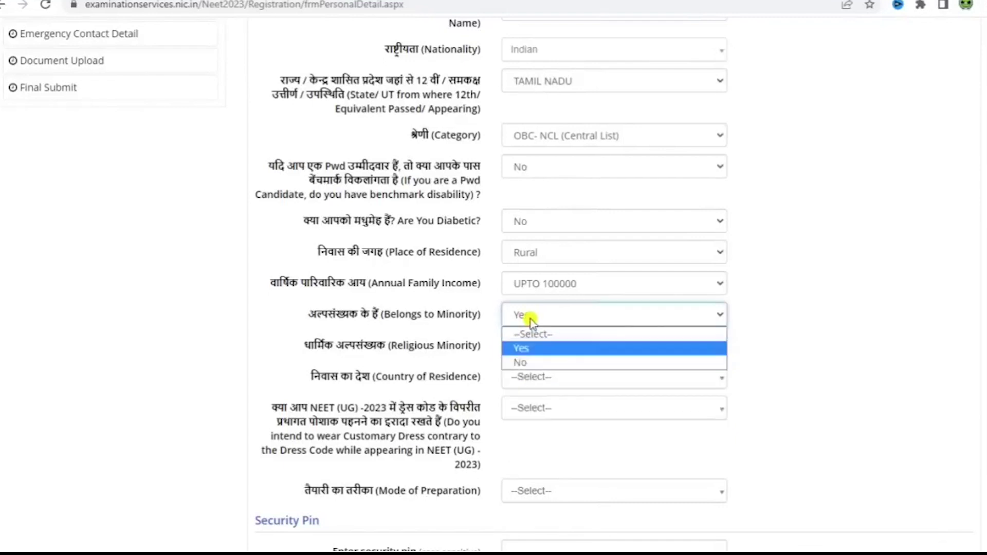
click(542, 363)
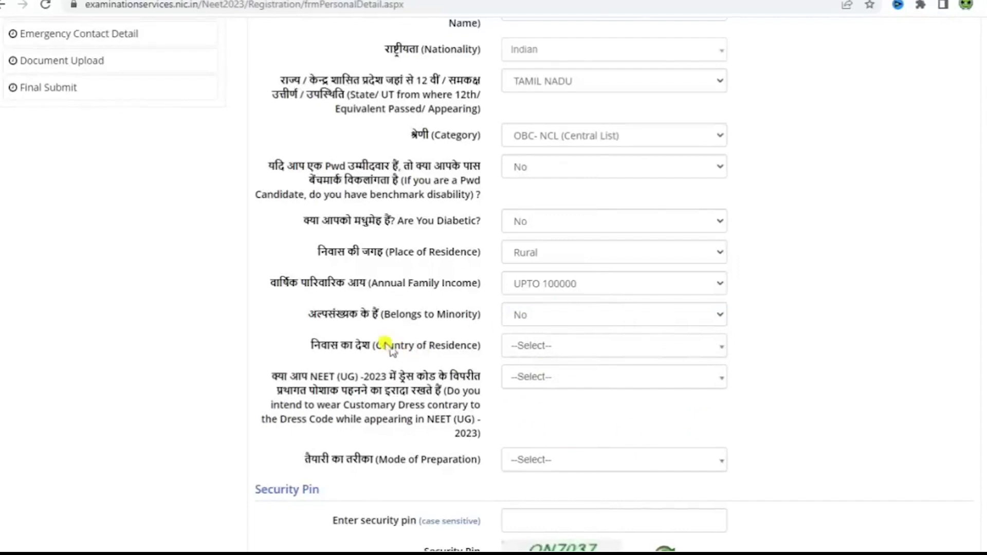
Step: Set country of residence to India, customary dress to No, and preparation mode to Self Study
click(532, 353)
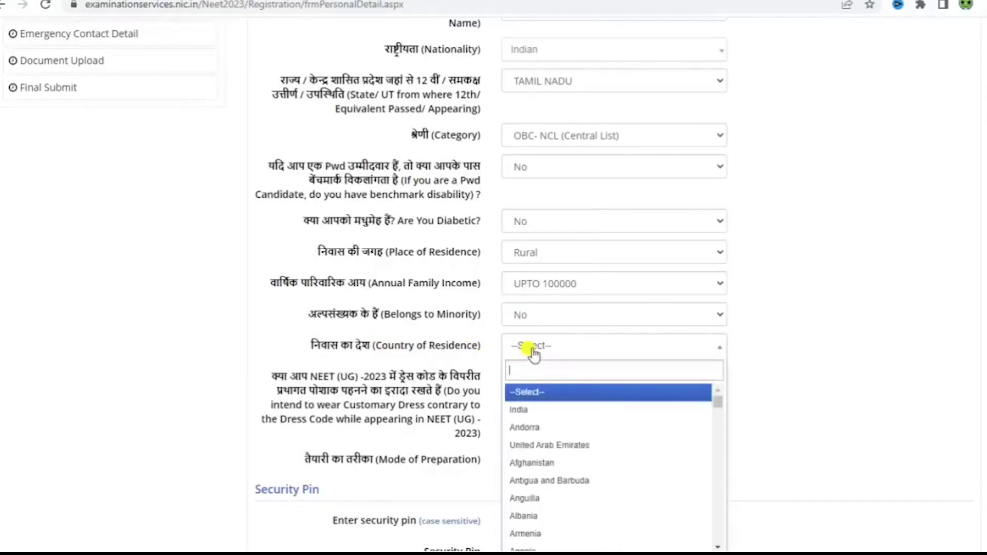
click(535, 412)
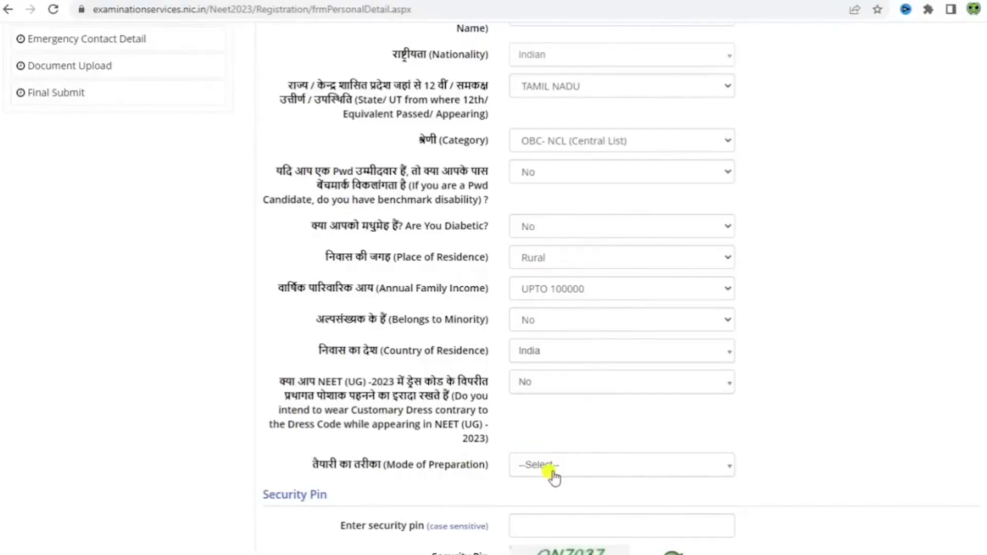
click(544, 462)
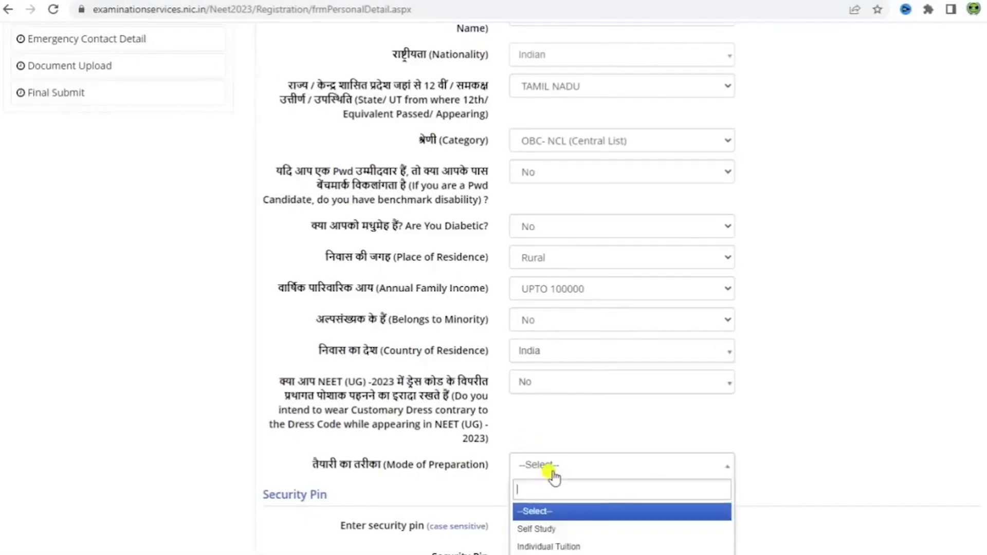
scroll(811, 506, down, 2)
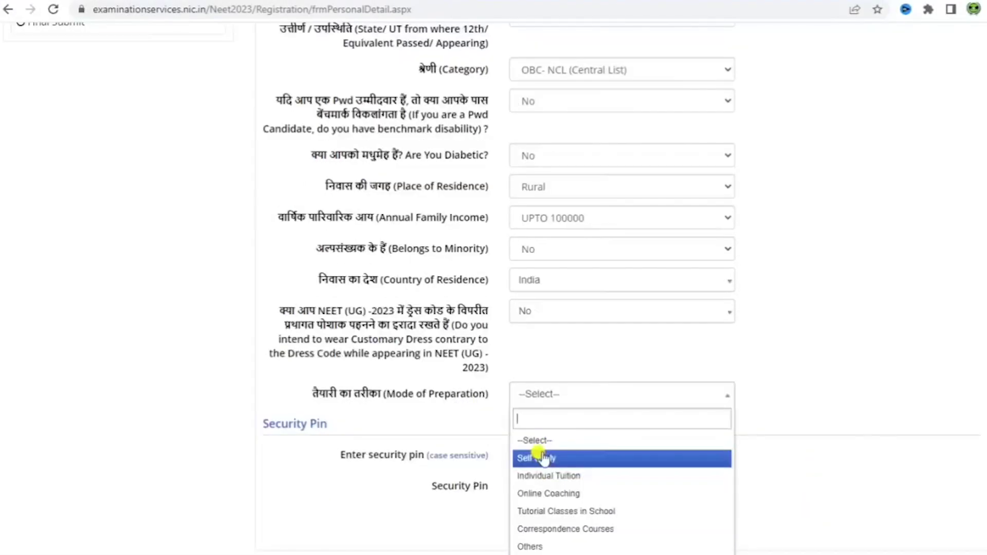
click(546, 461)
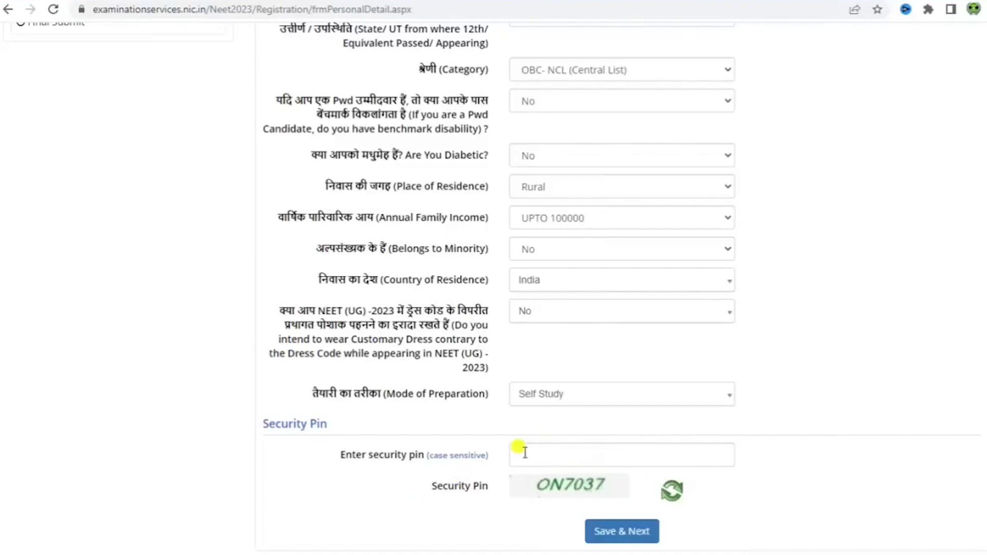
Step: Enter the security pin, then save and confirm submission of the Personal Details section
click(543, 453)
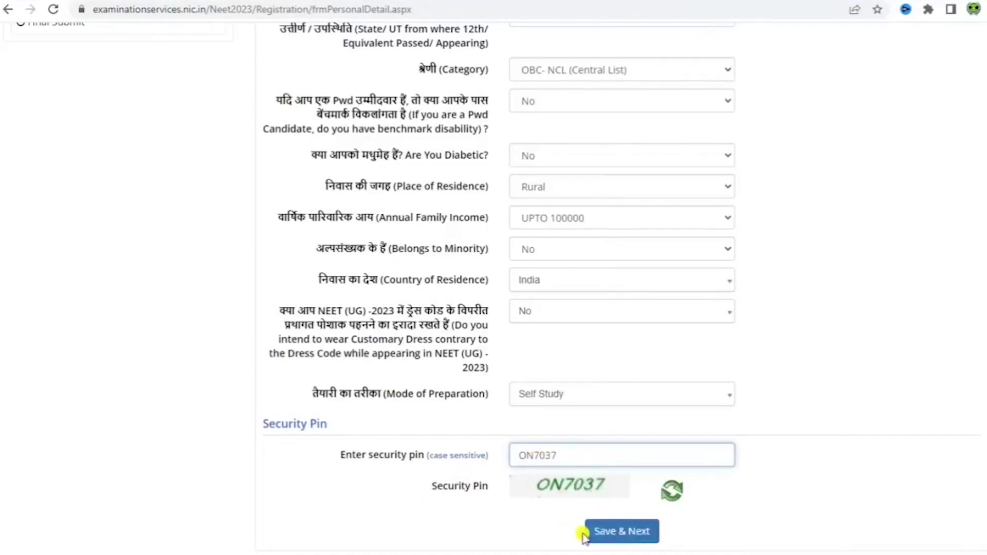
click(622, 531)
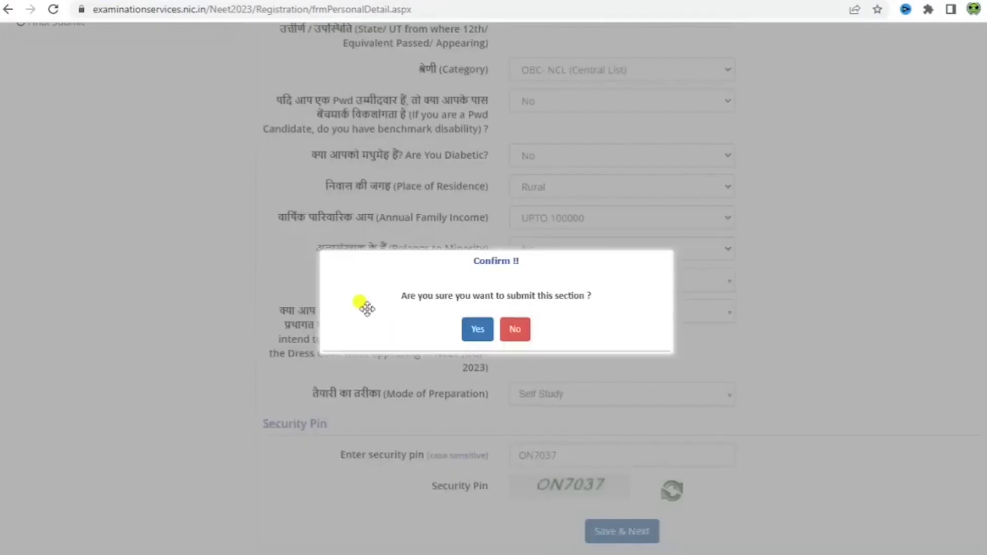
click(477, 329)
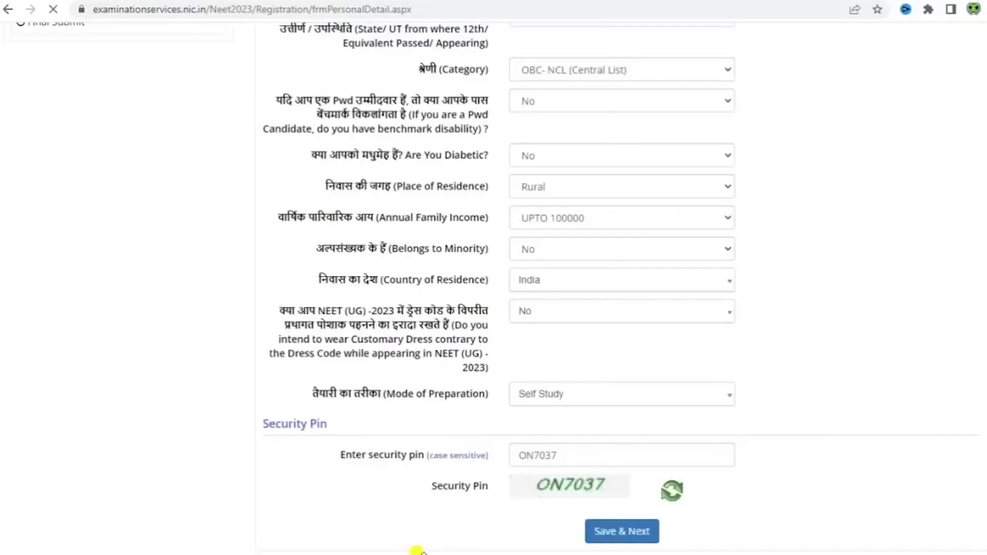
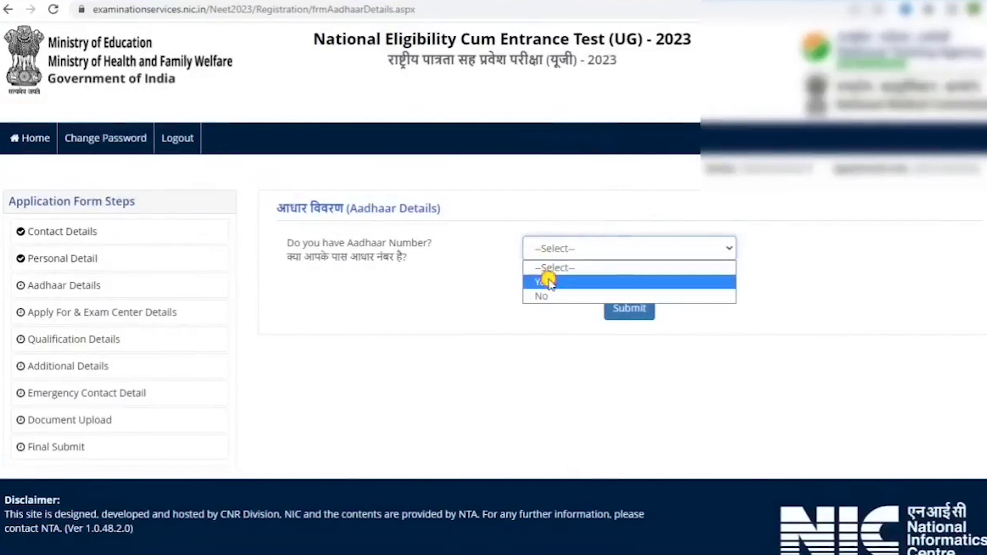
Step: Confirm having an Aadhaar number and consent to share it for verification
click(628, 314)
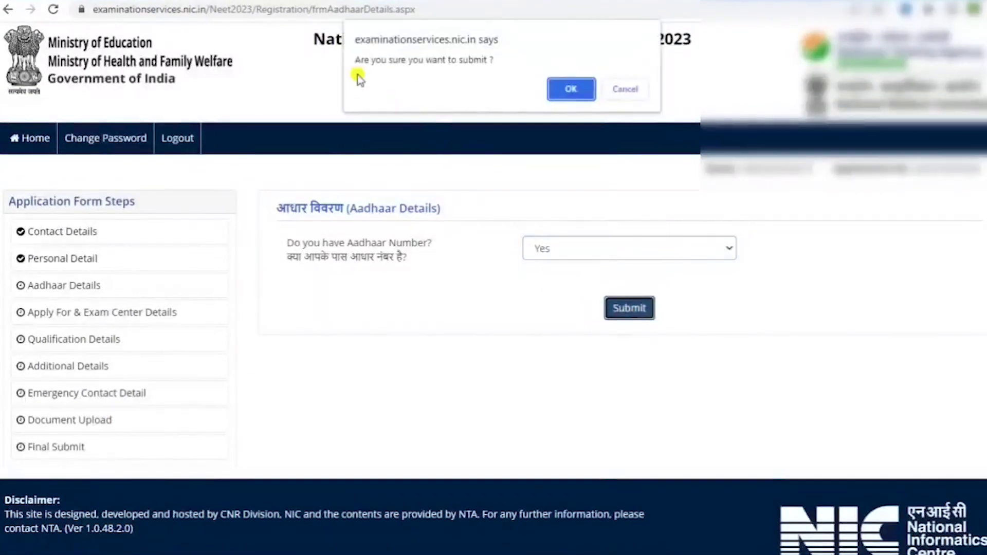
click(566, 90)
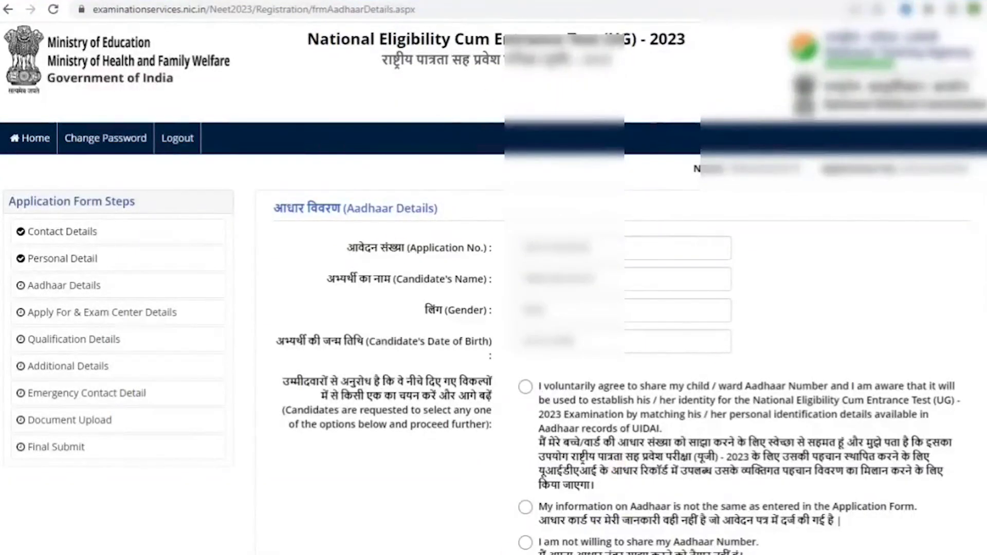
scroll(771, 244, down, 4)
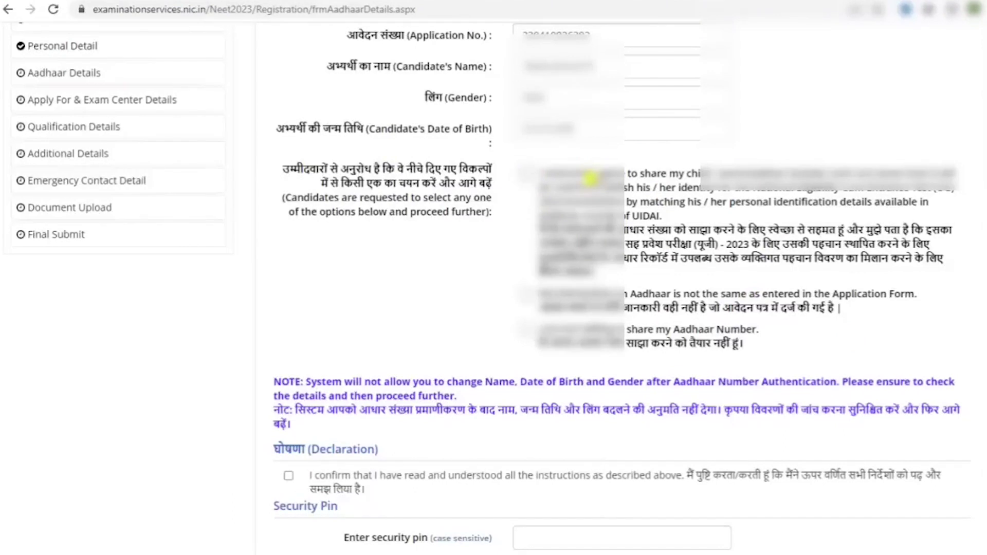
click(525, 175)
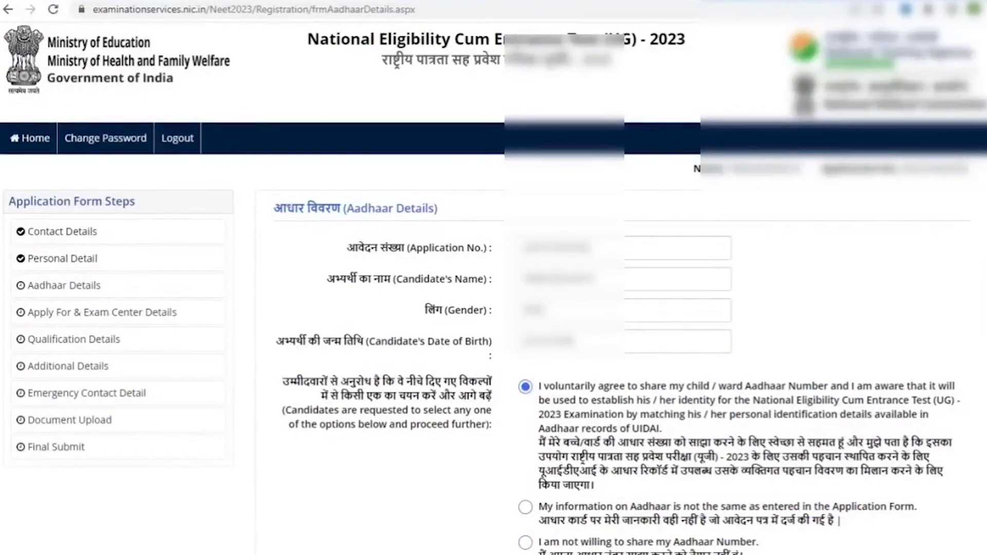
Step: Enter the Aadhaar number, tick the declaration, enter the security pin, and submit the Aadhaar details
scroll(866, 213, down, 6)
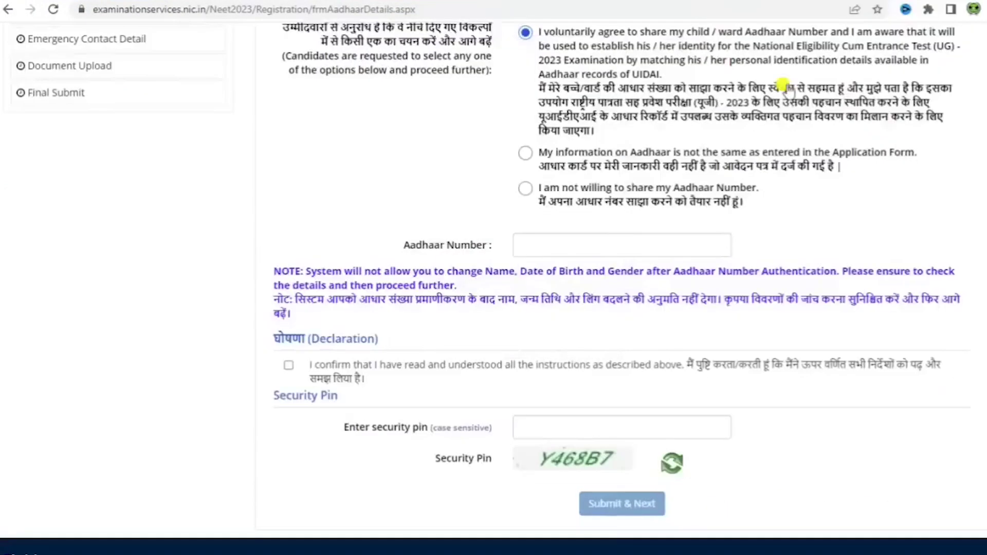
click(597, 245)
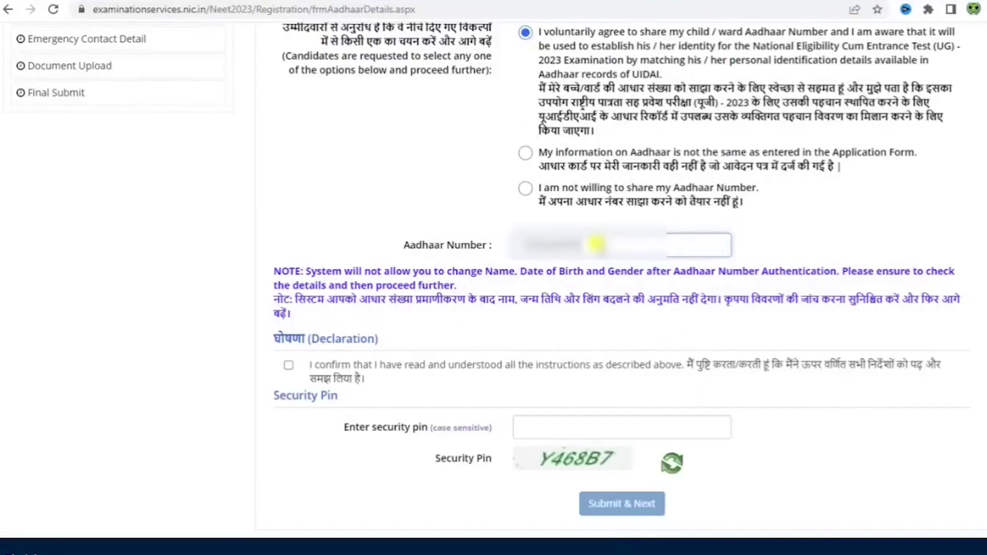
click(288, 365)
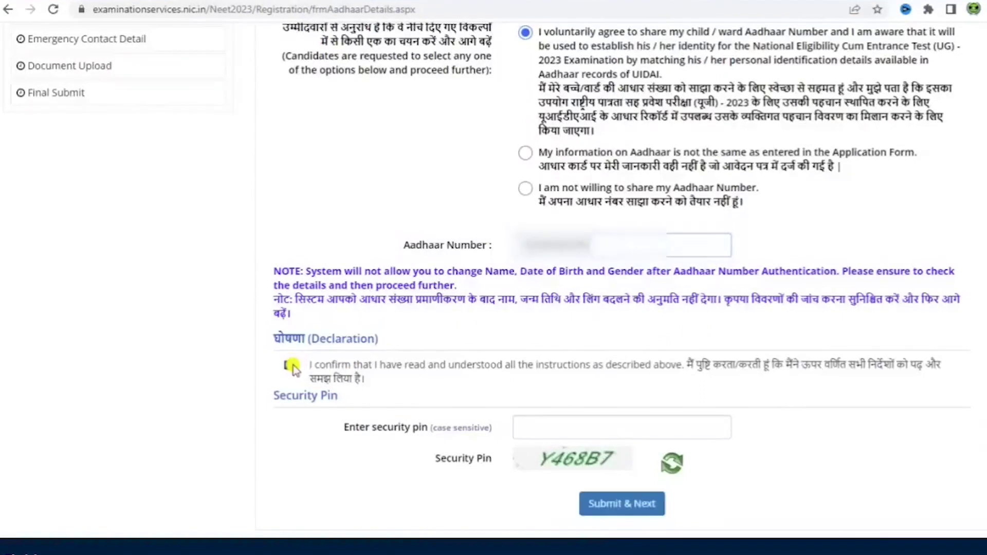
click(540, 425)
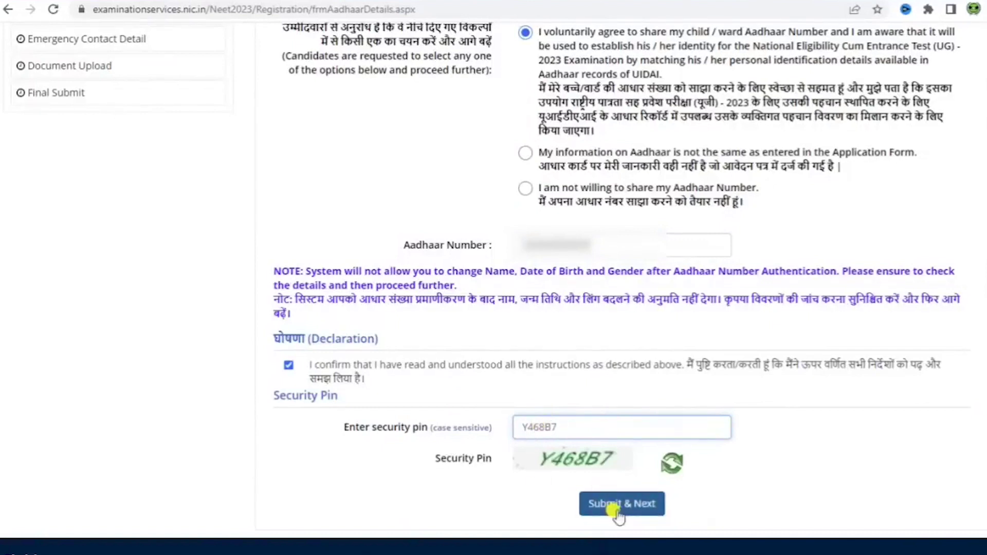
click(596, 507)
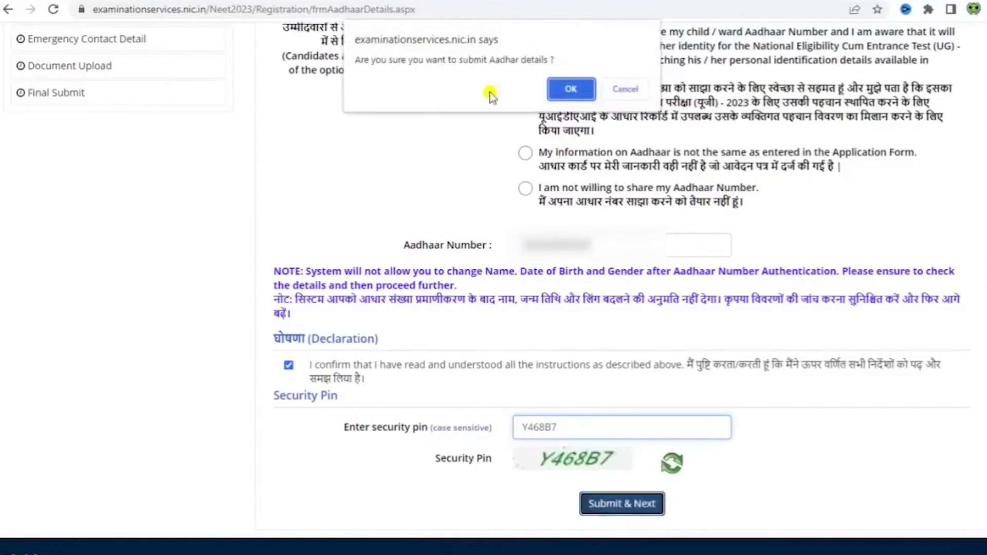
key(Return)
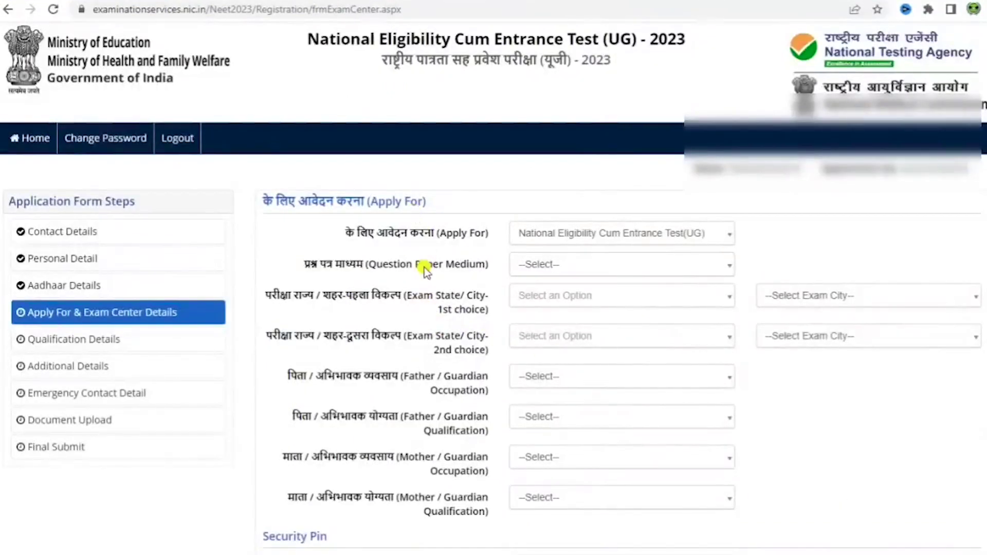
Step: Set the question paper medium to Tamil
drag(367, 265, 462, 273)
click(540, 264)
click(554, 363)
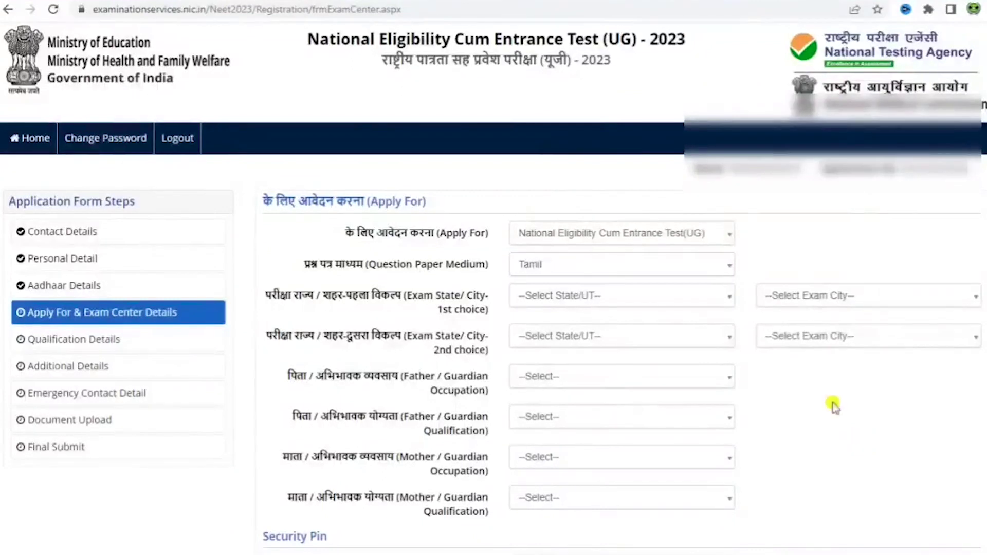
Step: Choose TIRUVANNAMALAI, then VELLORE, both in TAMIL NADU, as the exam city choices
click(535, 296)
click(553, 399)
click(784, 301)
click(823, 406)
click(545, 336)
click(568, 494)
click(823, 336)
click(808, 496)
click(812, 481)
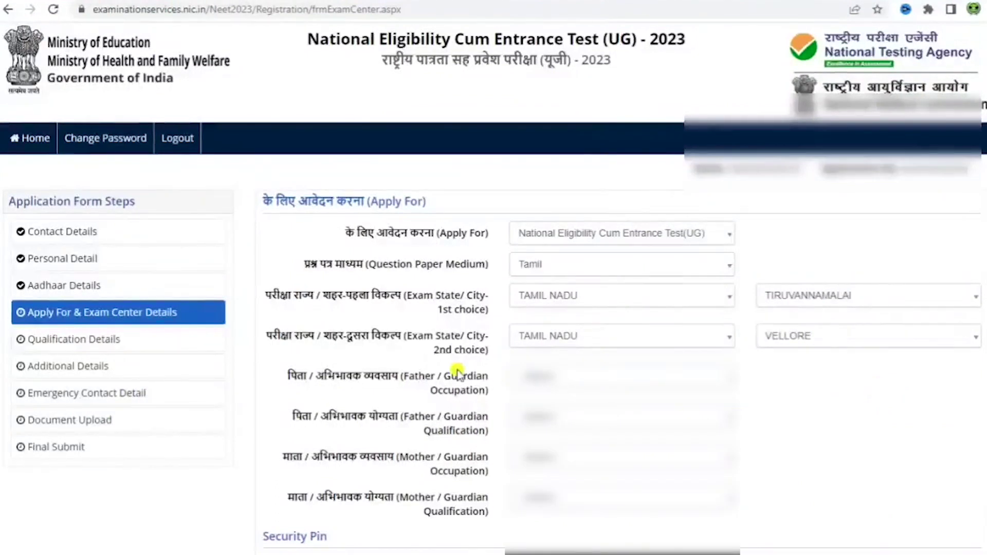
Step: Fill in the father's and mother's occupation and qualification, then save the section and confirm
click(560, 380)
click(574, 441)
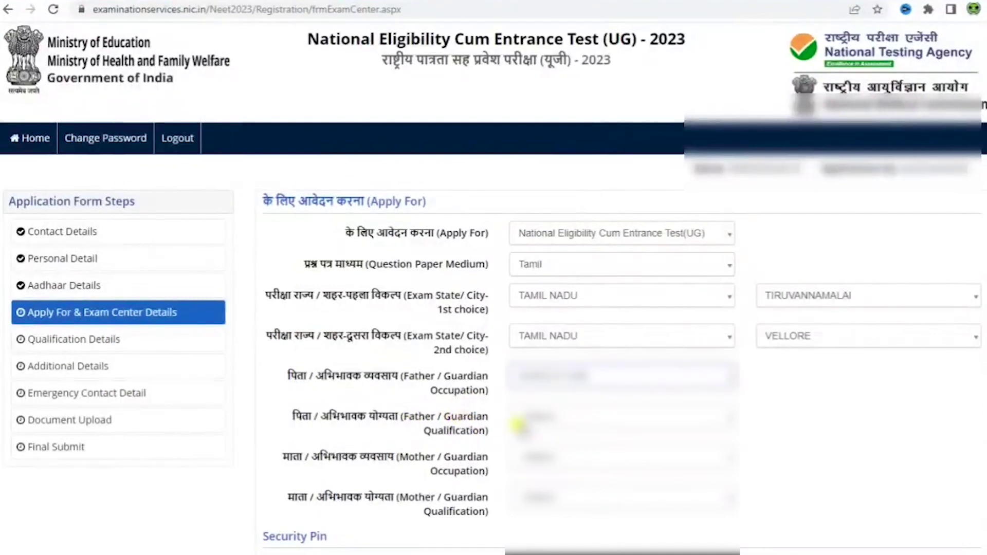
click(559, 417)
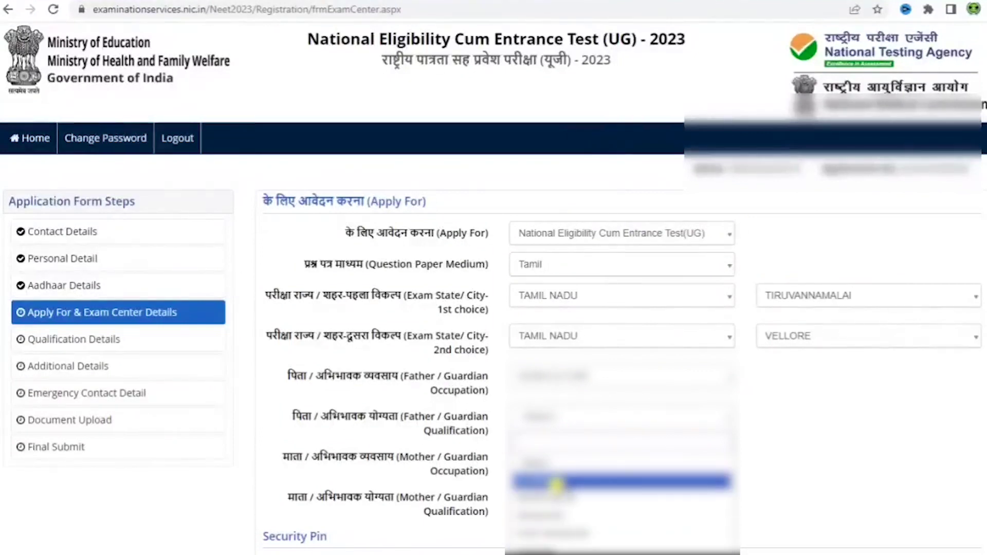
click(576, 539)
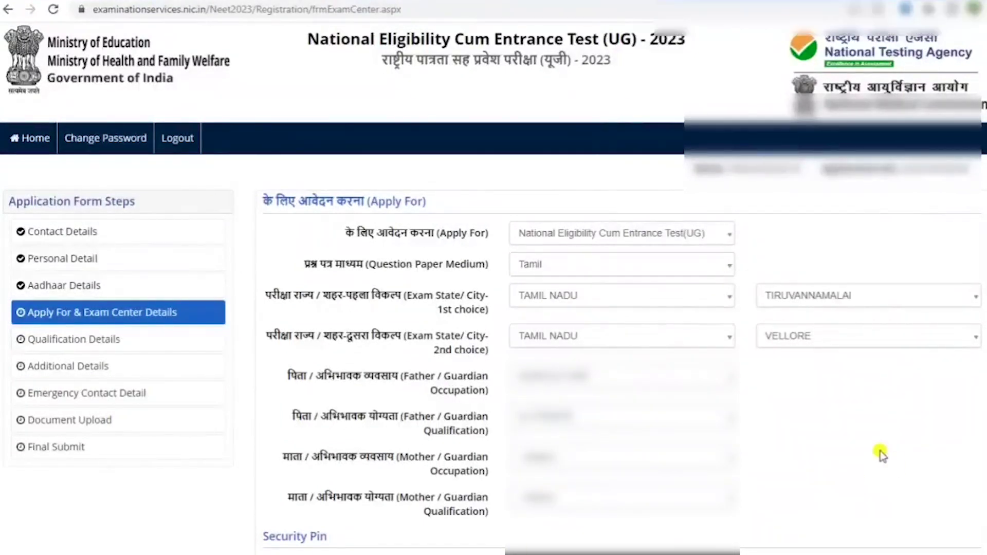
scroll(875, 452, down, 3)
click(579, 323)
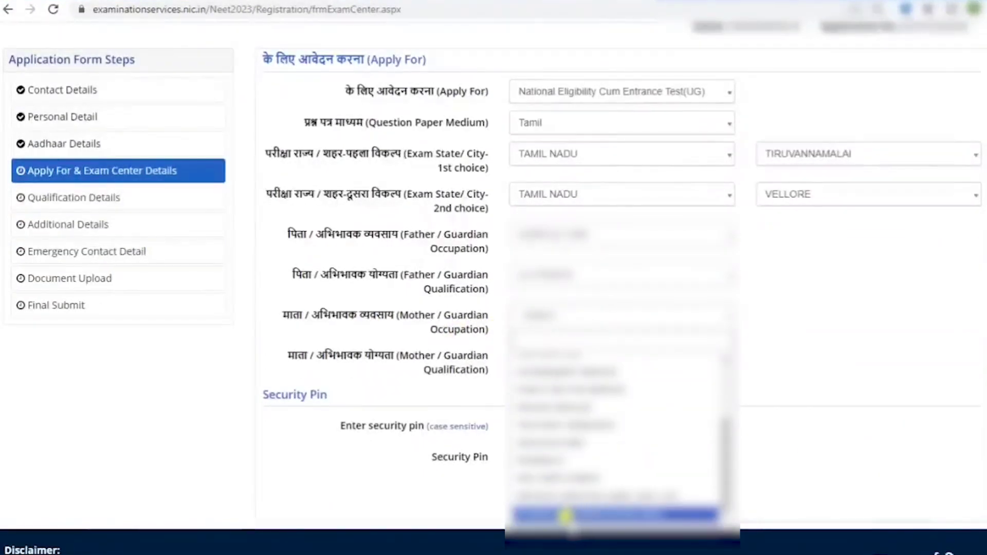
click(602, 520)
click(581, 356)
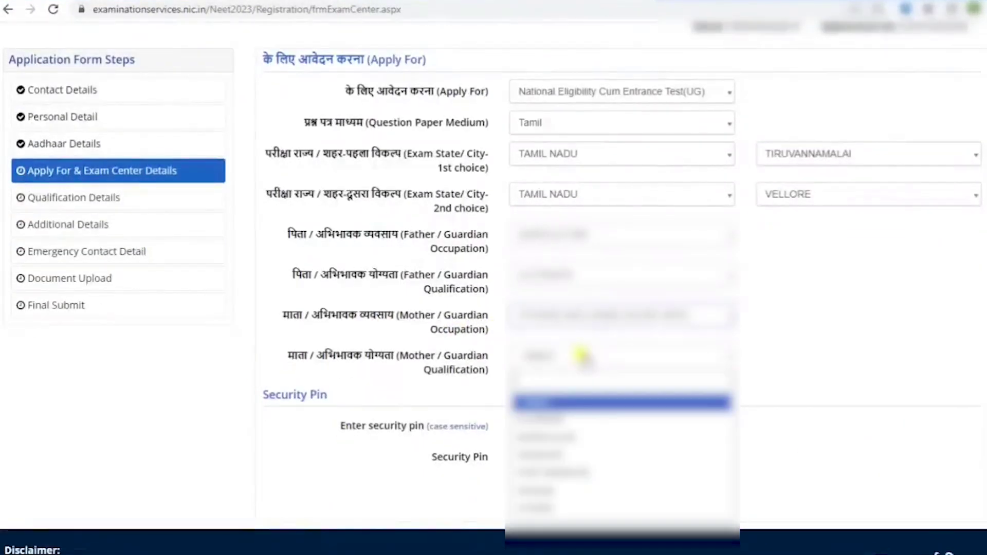
click(577, 434)
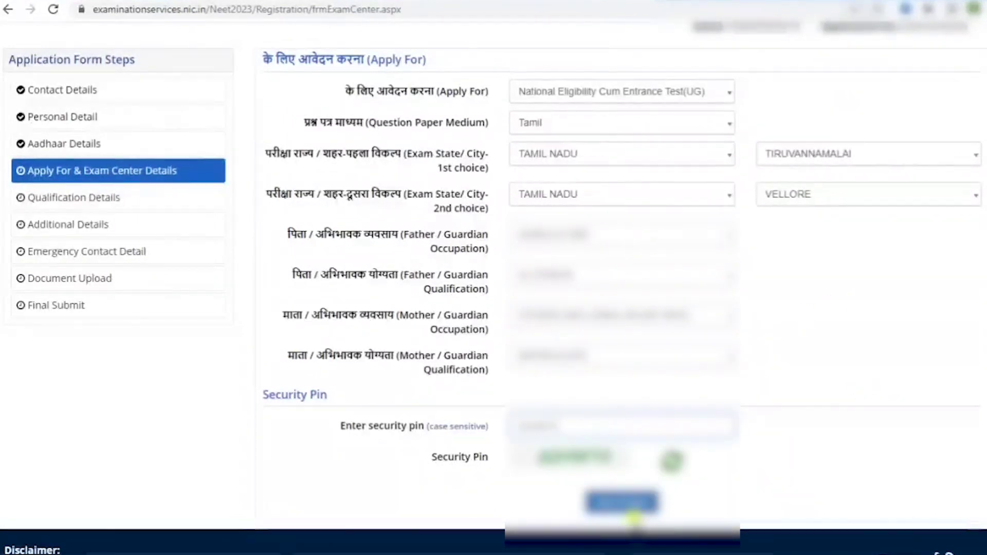
click(622, 502)
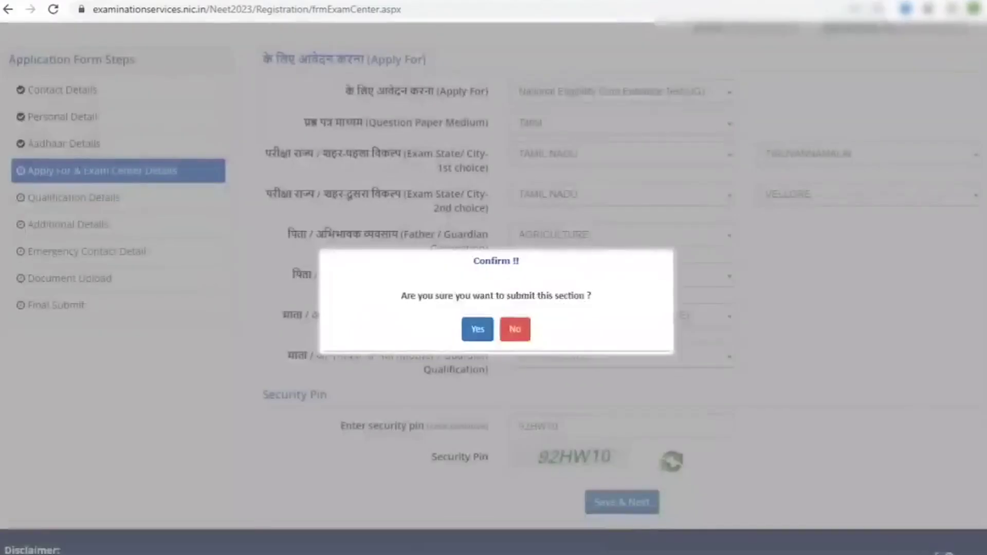
click(478, 330)
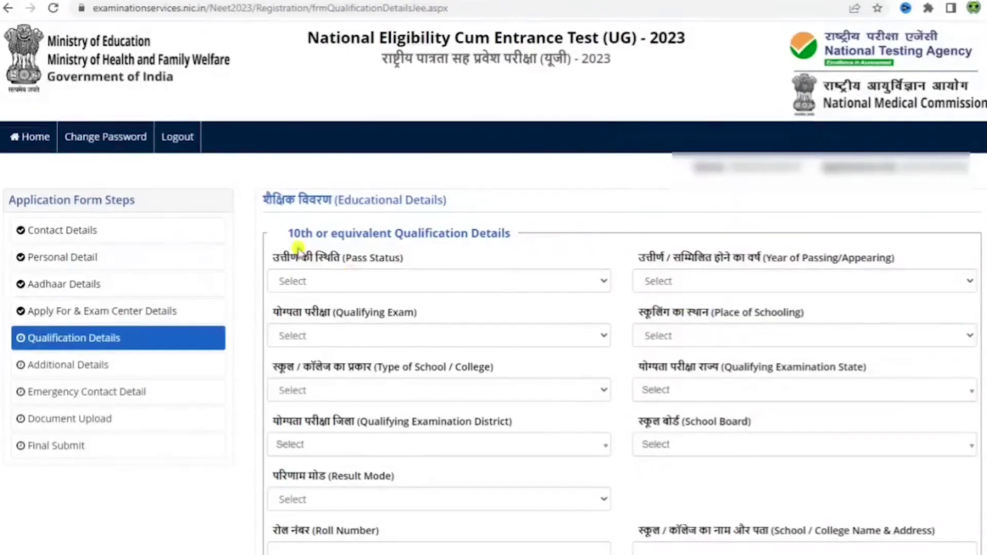
Step: Set the 10th as Passed in 2021, 10th or Equivalent, at a rural Government School
drag(279, 230, 506, 246)
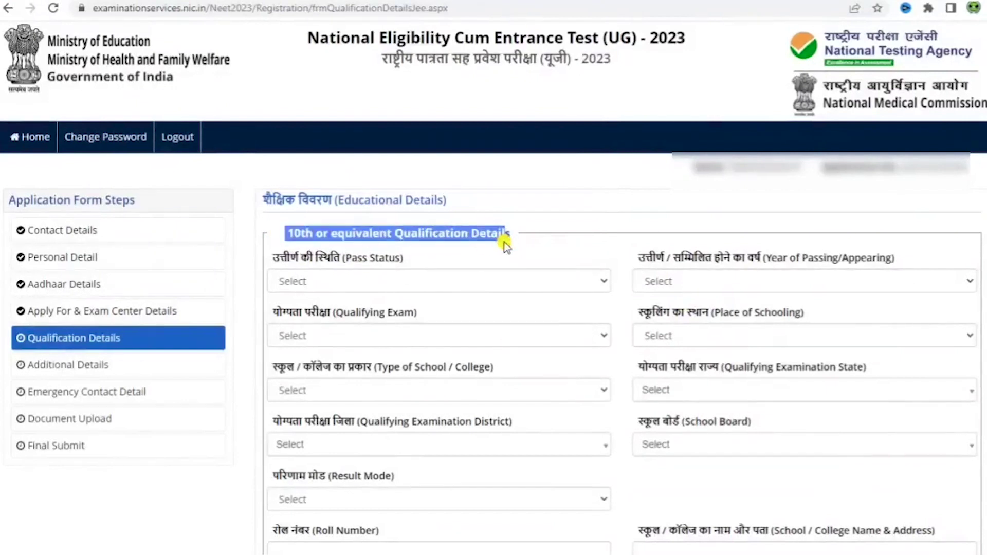
click(560, 202)
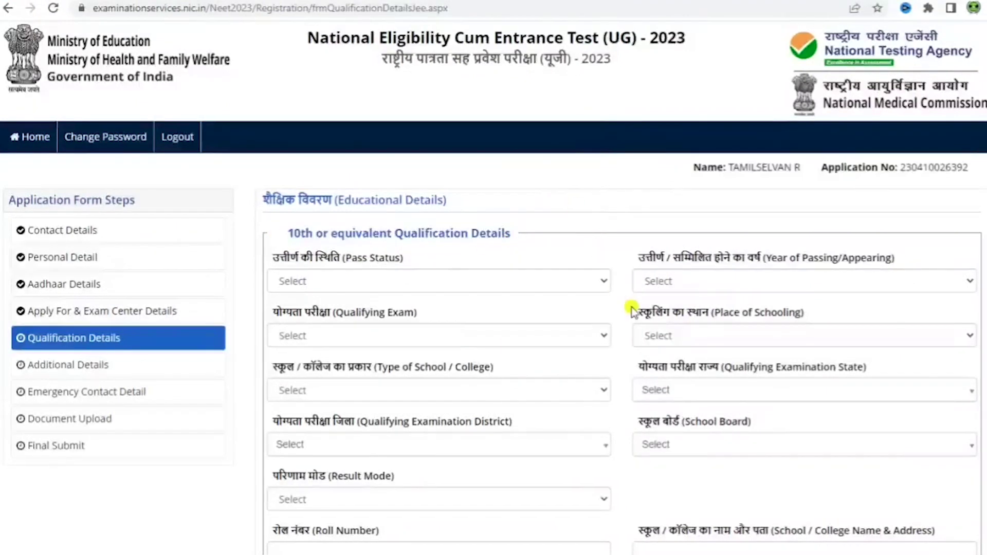
scroll(632, 309, down, 1)
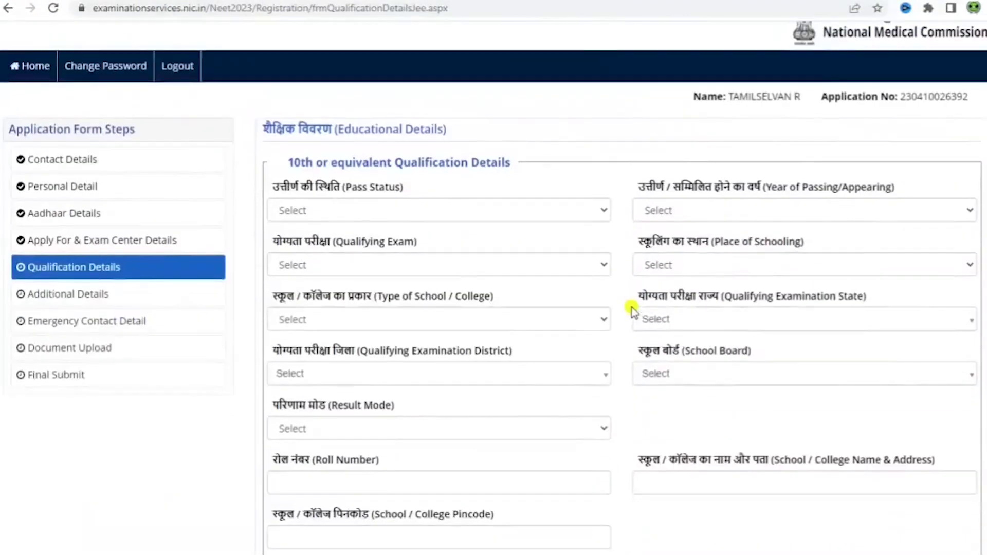
click(374, 211)
click(363, 244)
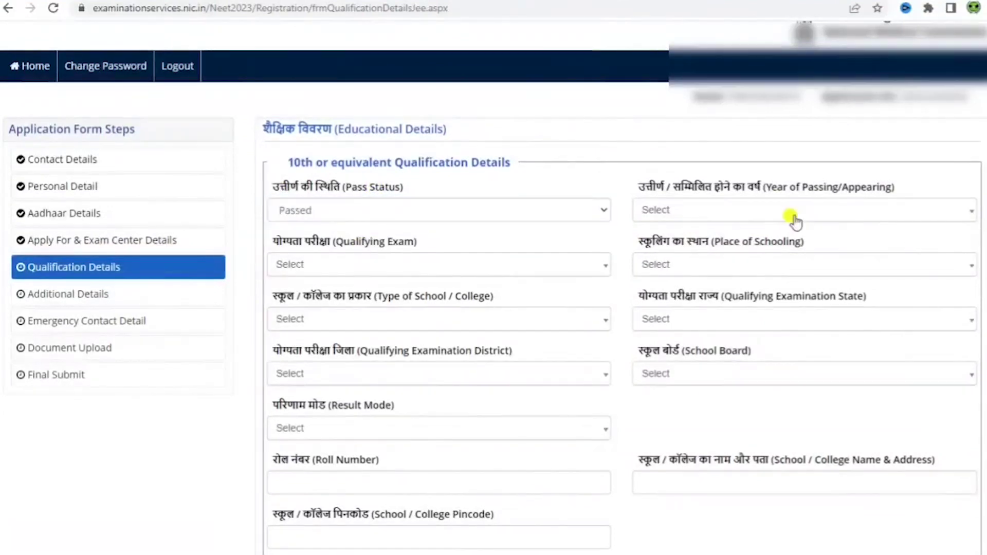
click(796, 221)
click(720, 276)
click(441, 265)
click(434, 290)
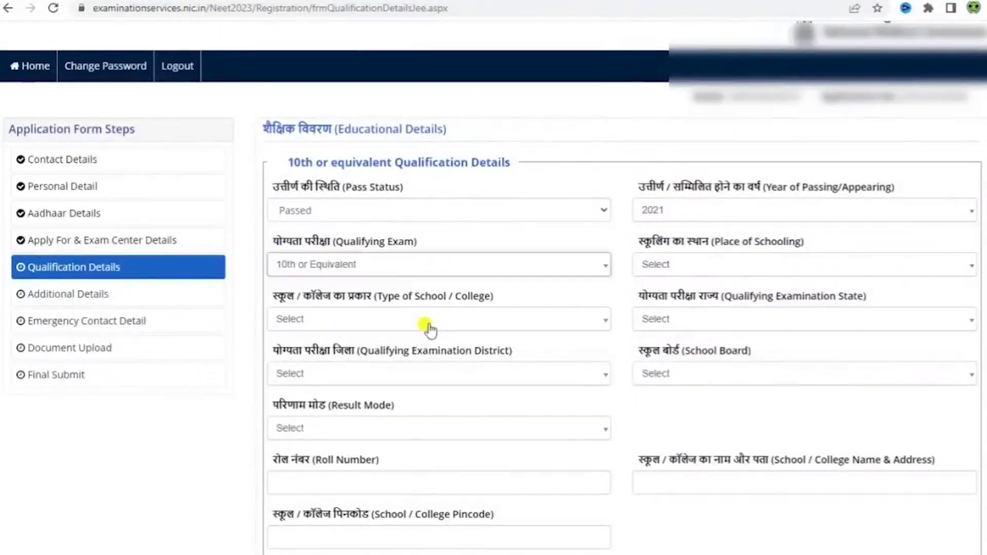
click(686, 268)
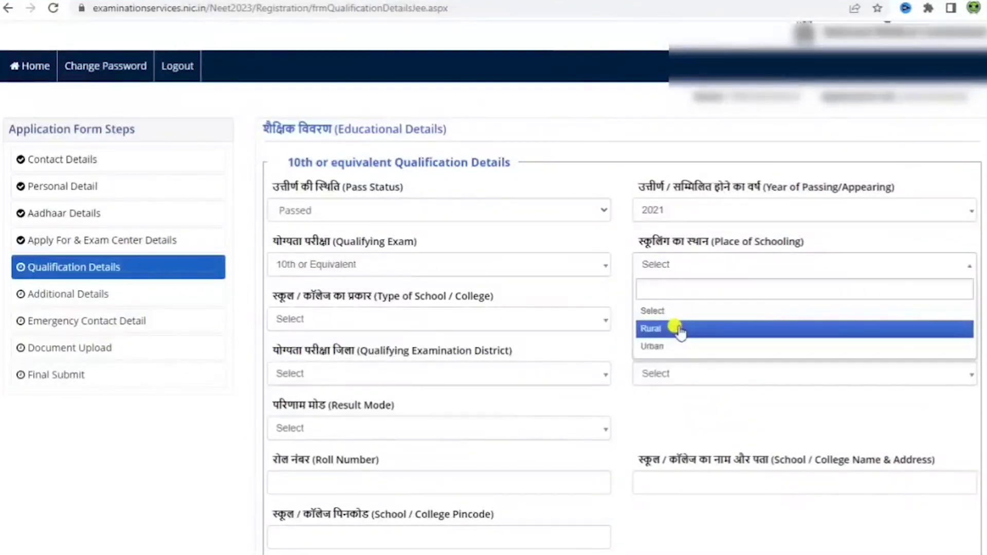
click(678, 331)
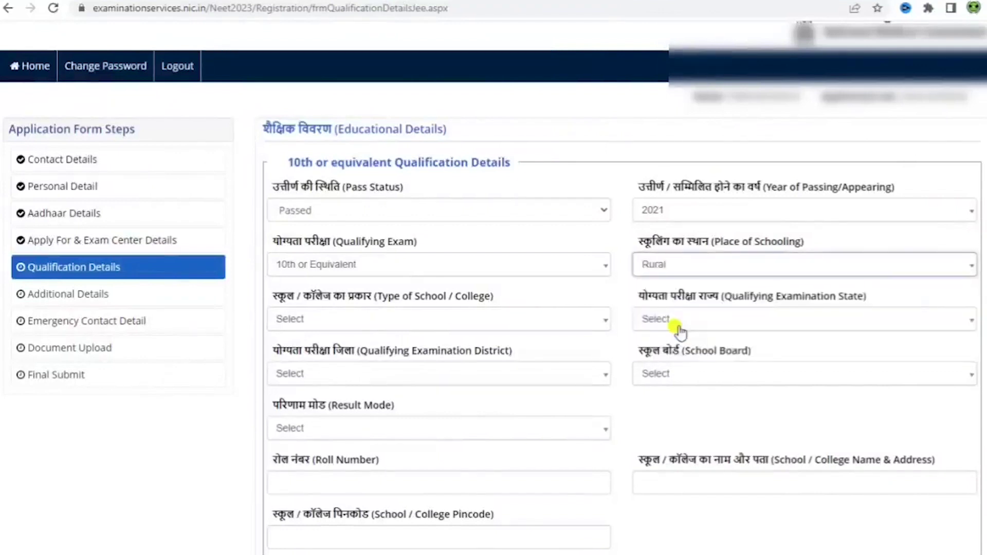
click(401, 318)
click(369, 453)
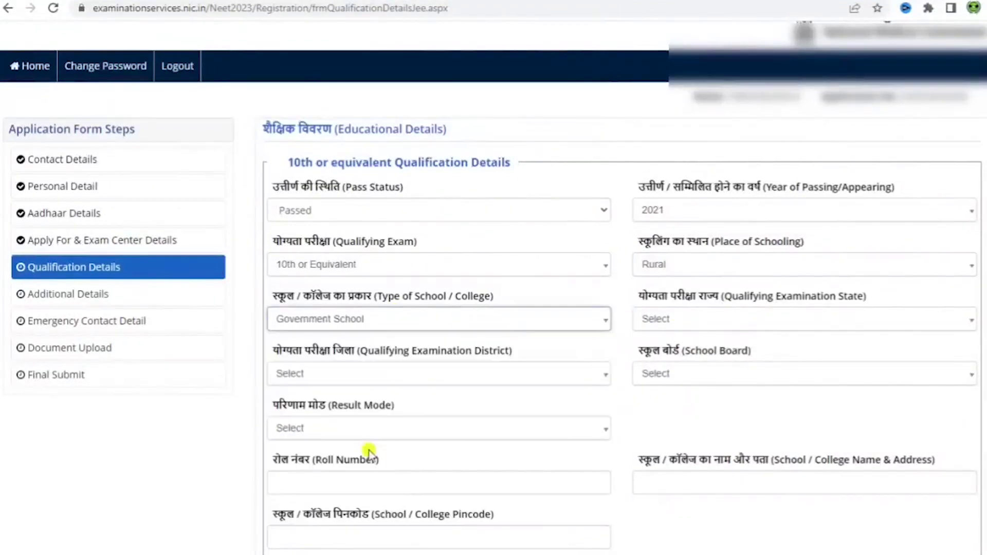
Step: Set the 10th exam state to TAMIL NADU, district TIRUVANNAMALAI, and board to Tamil Nadu state secondary
click(832, 322)
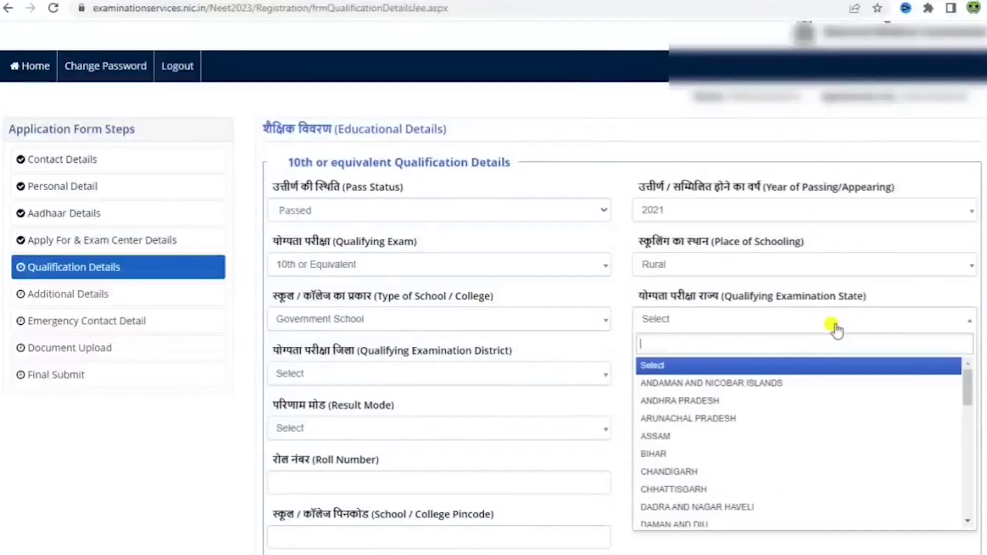
scroll(807, 401, down, 10)
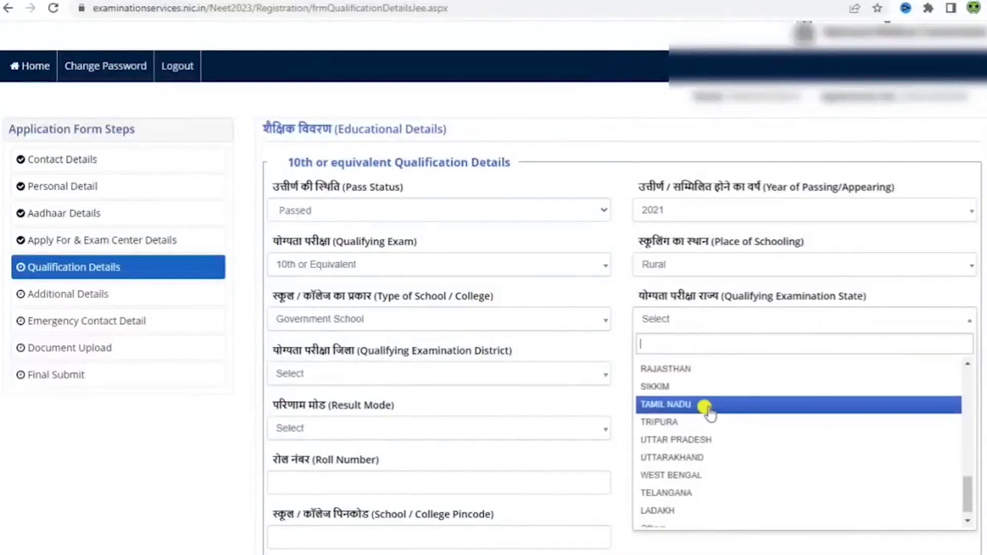
click(712, 407)
click(408, 374)
scroll(432, 478, down, 5)
click(440, 502)
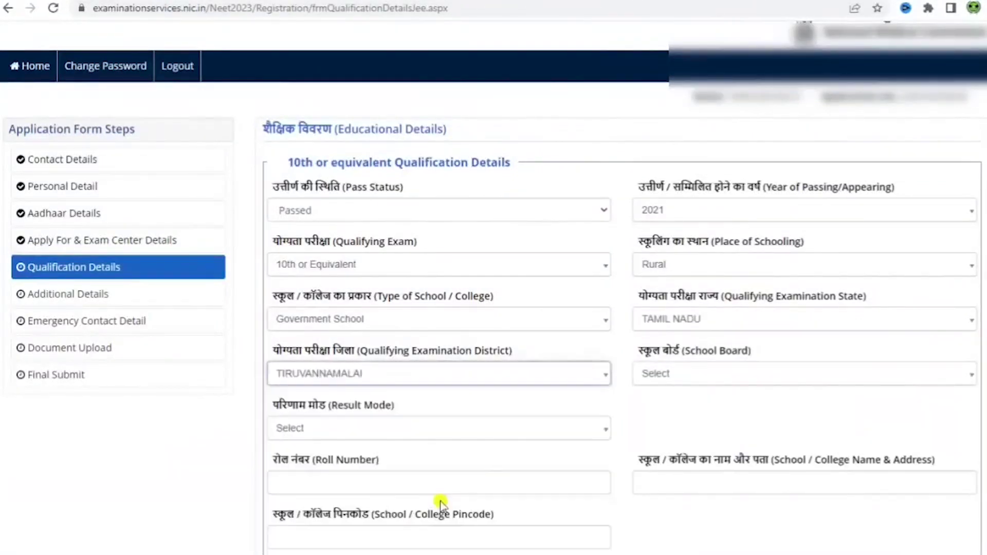
click(688, 377)
scroll(798, 509, down, 8)
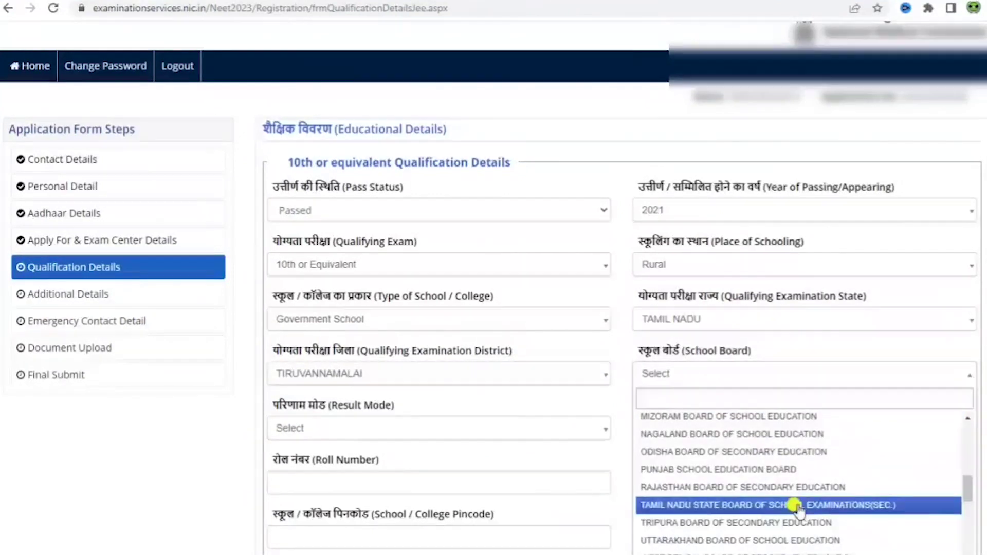
click(797, 506)
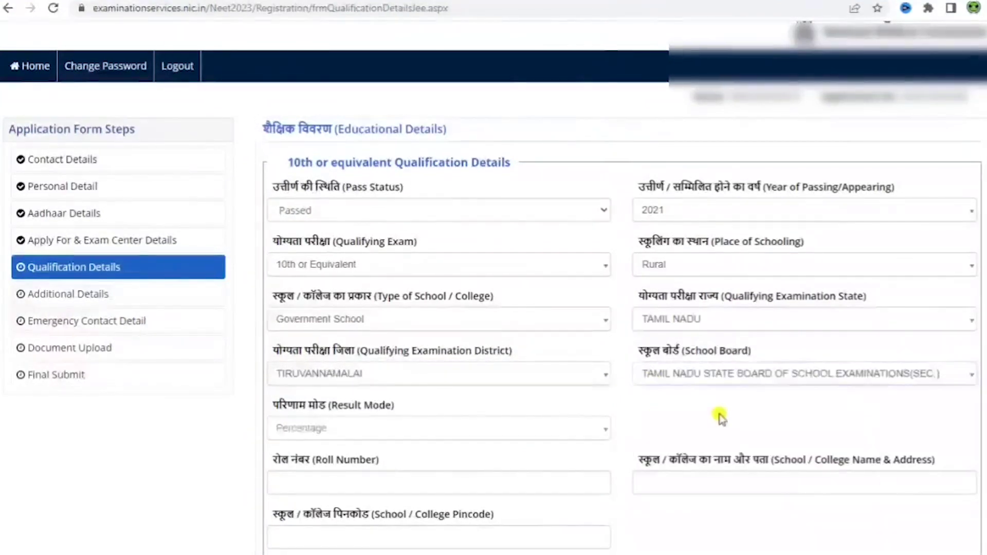
click(418, 428)
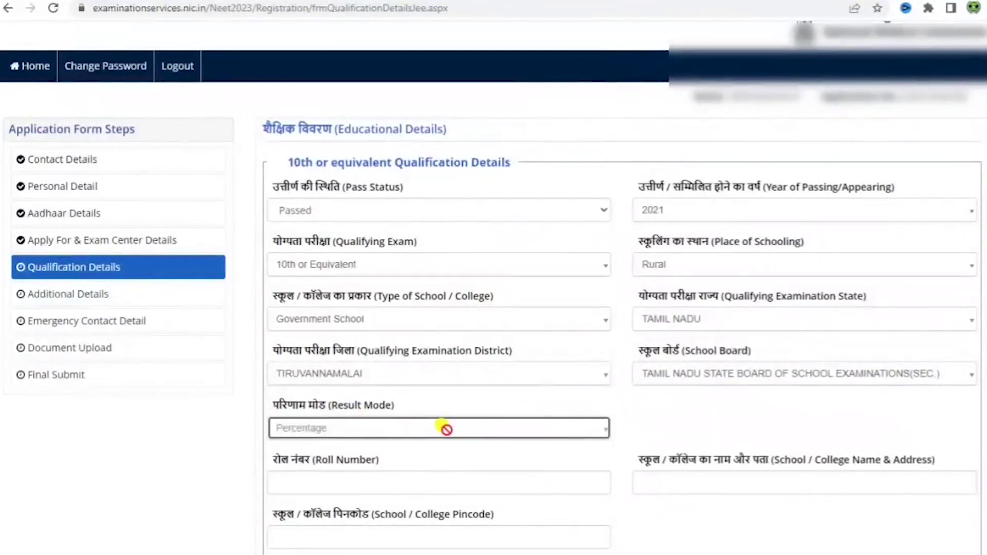
click(752, 428)
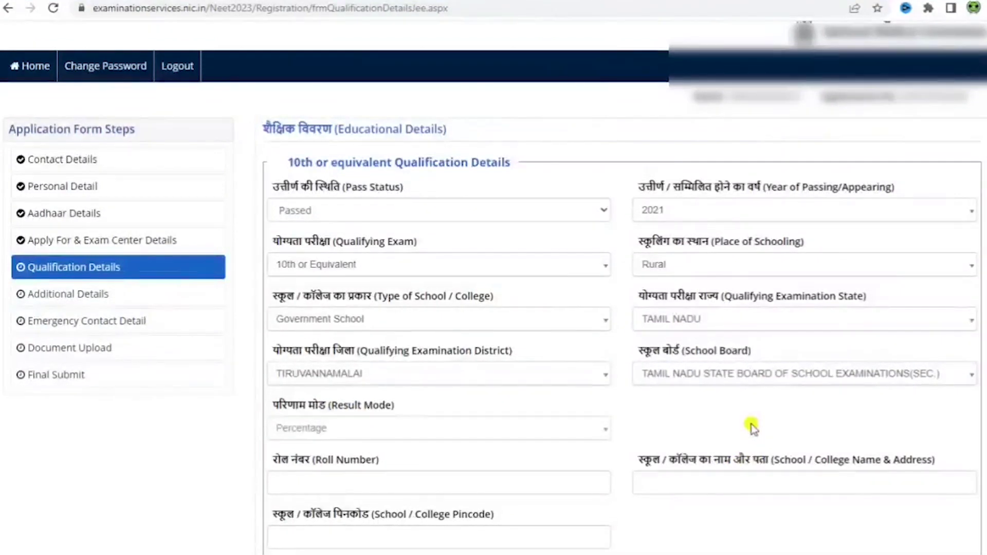
Step: Enter the 10th roll number, school name HEBRON SCHOOL, and the school pincode
scroll(753, 428, down, 1)
click(357, 411)
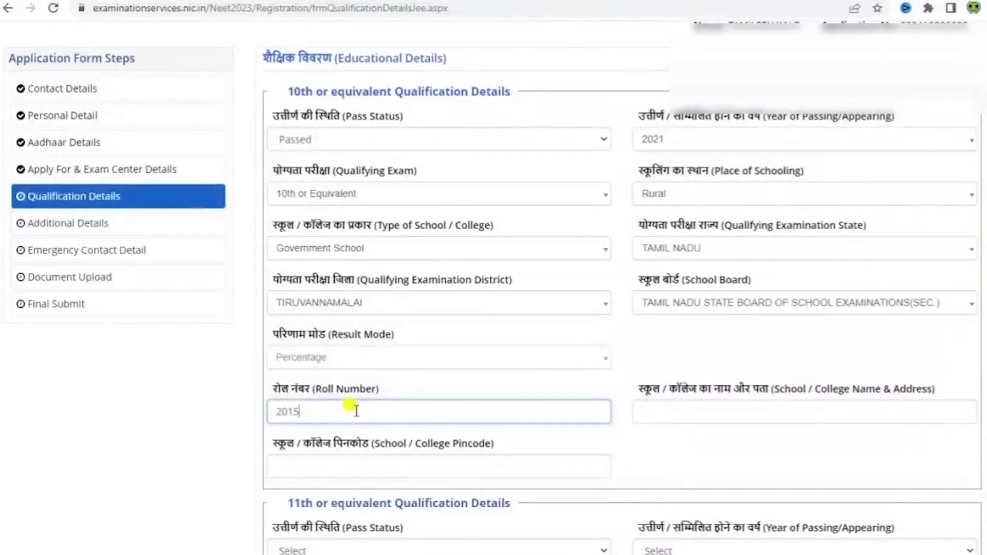
click(749, 412)
text(HEBRON SCHOO)
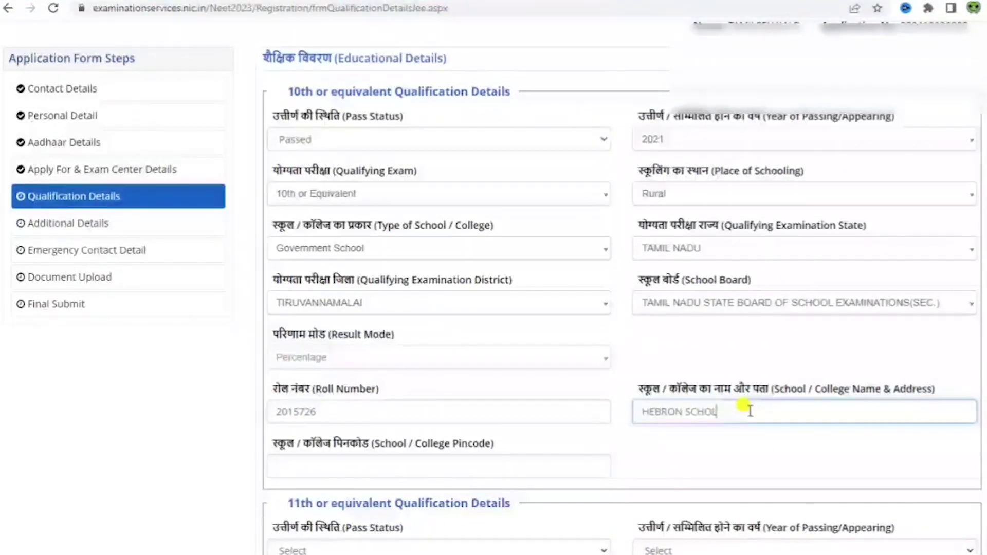
text(L)
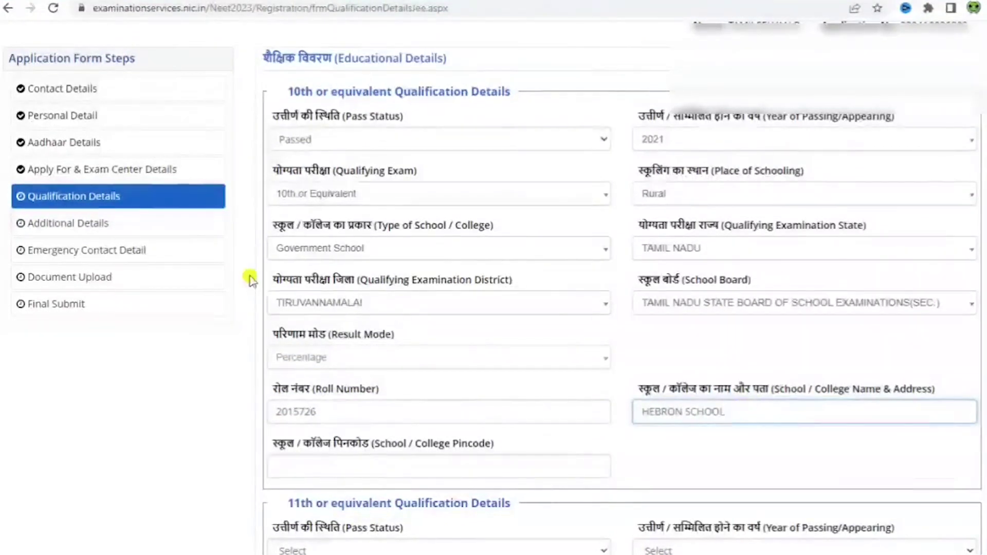
click(311, 457)
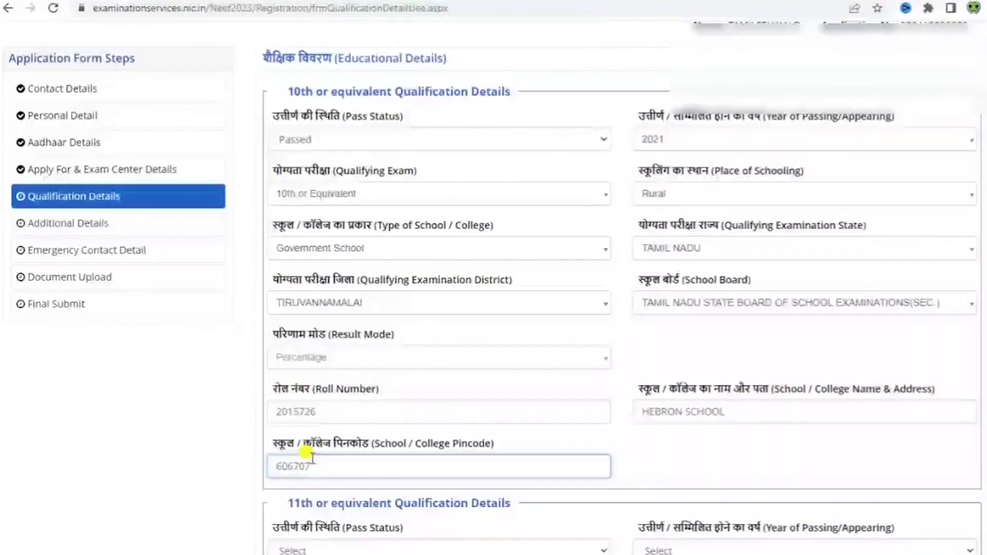
click(684, 465)
scroll(677, 453, down, 5)
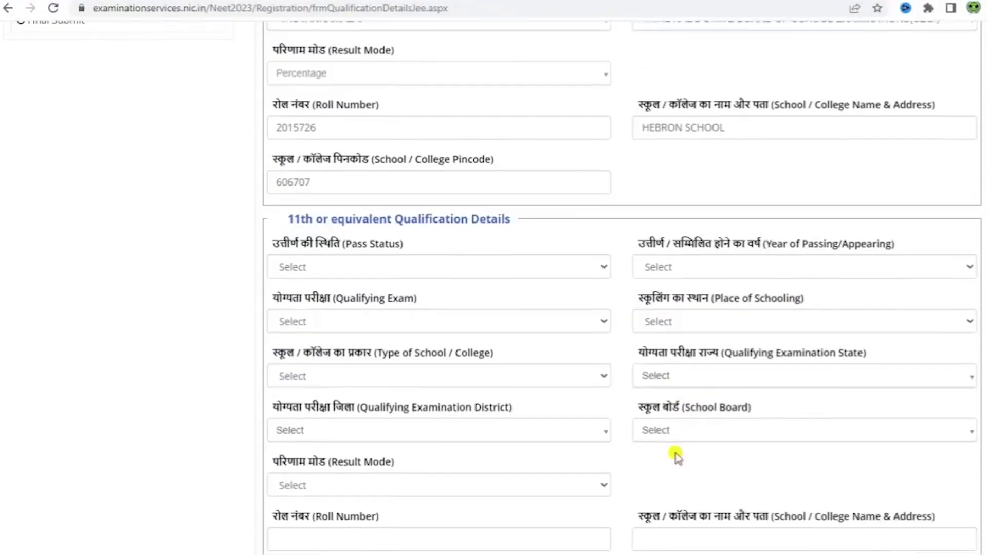
Step: Mark the 11th as Passed in 2022 at a rural Government School
scroll(677, 460, down, 3)
drag(281, 80, 531, 87)
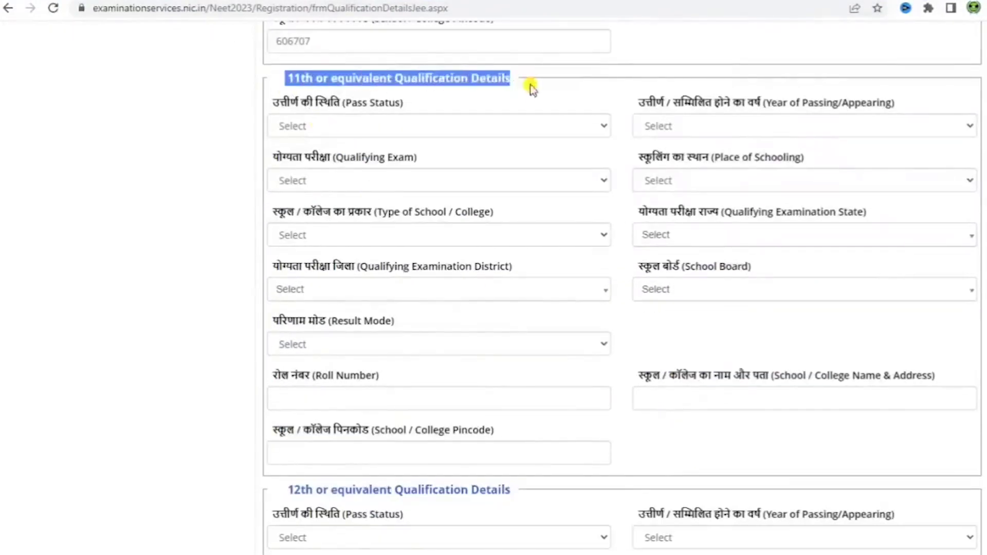
click(379, 125)
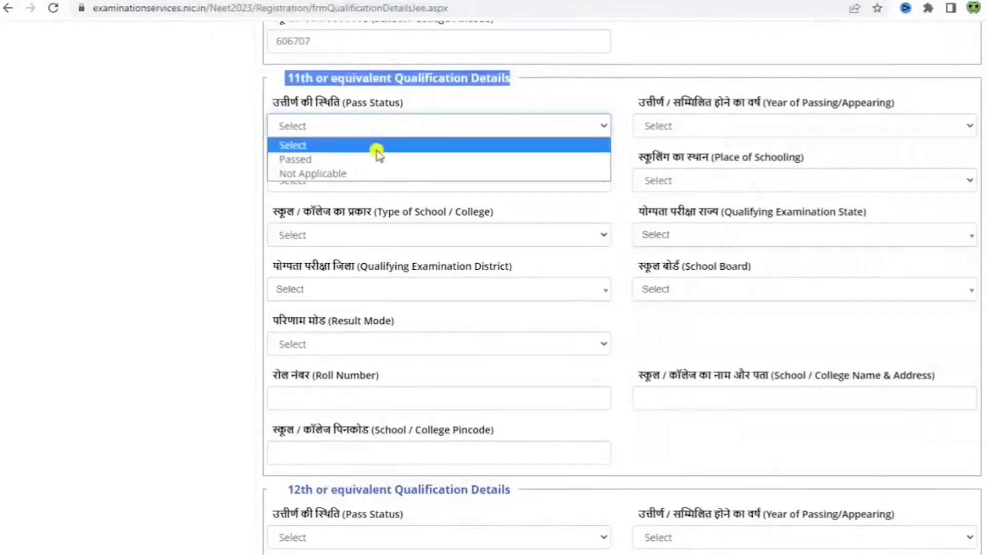
click(374, 161)
click(709, 124)
click(709, 123)
click(673, 130)
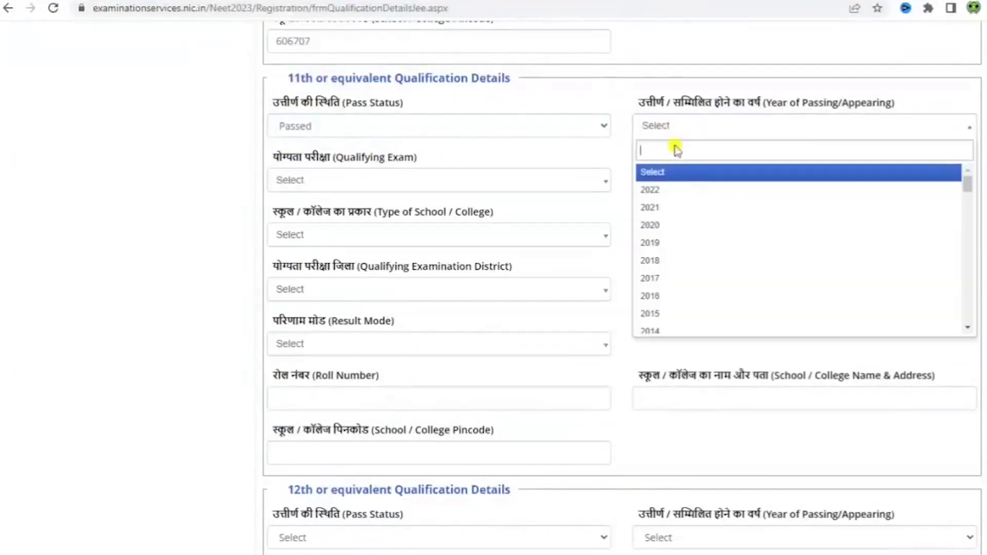
click(674, 190)
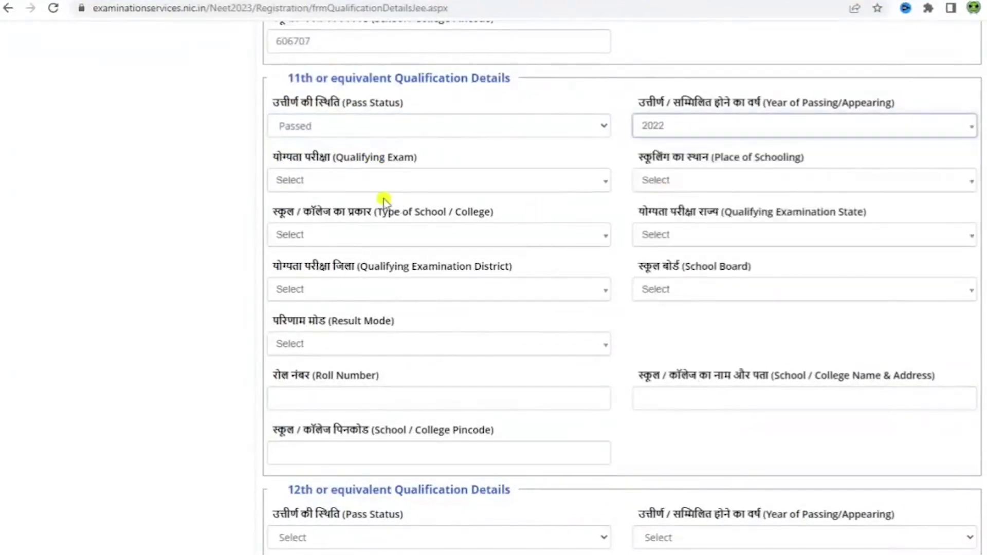
click(366, 182)
click(355, 246)
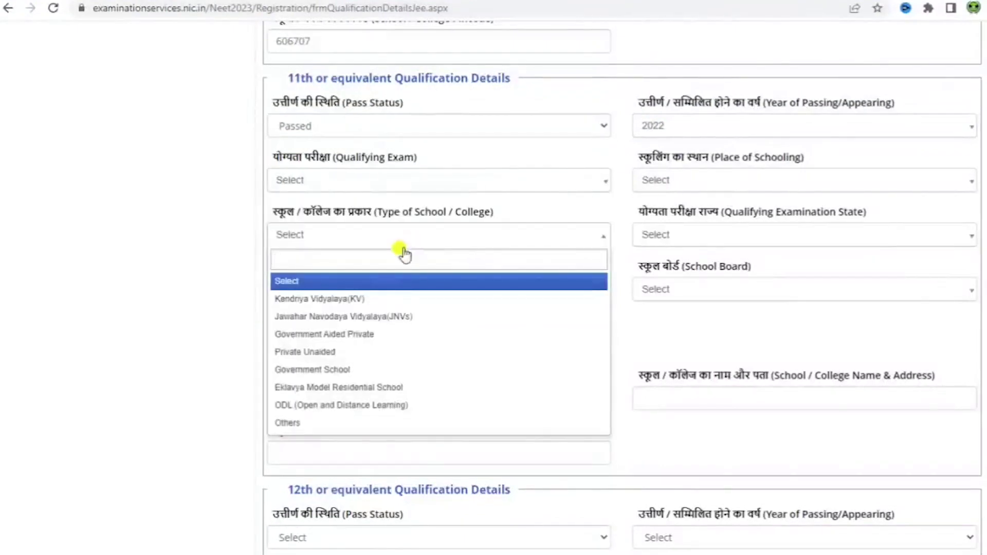
click(331, 370)
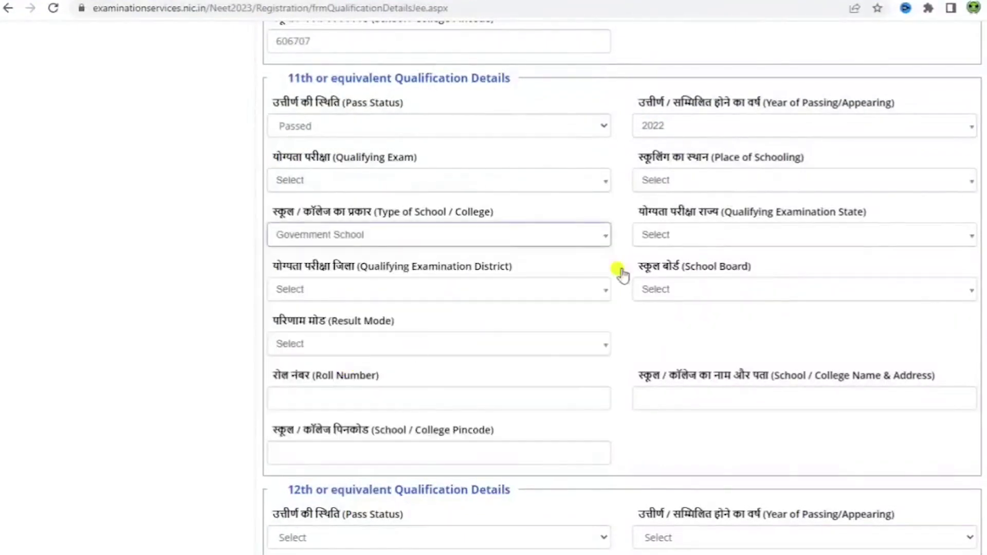
click(717, 185)
click(717, 185)
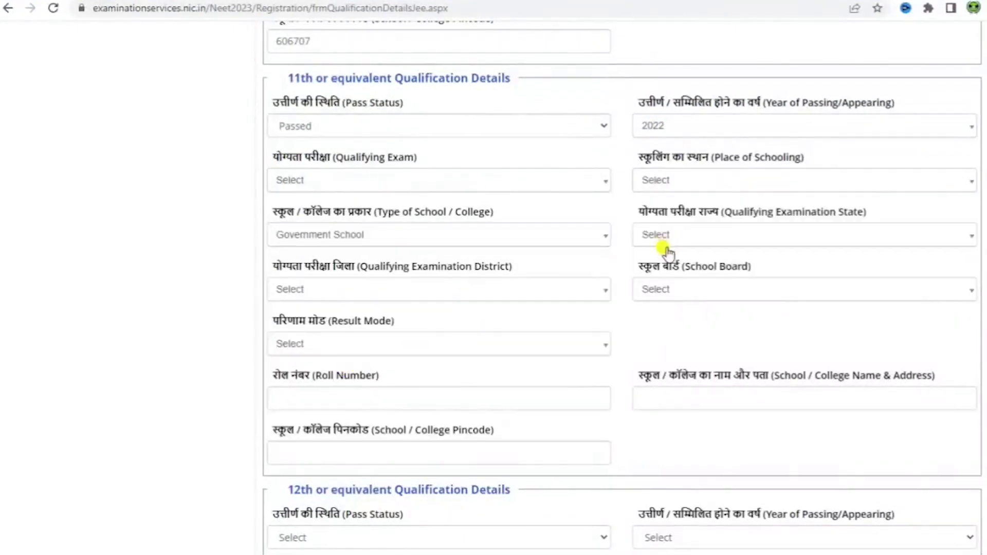
click(667, 186)
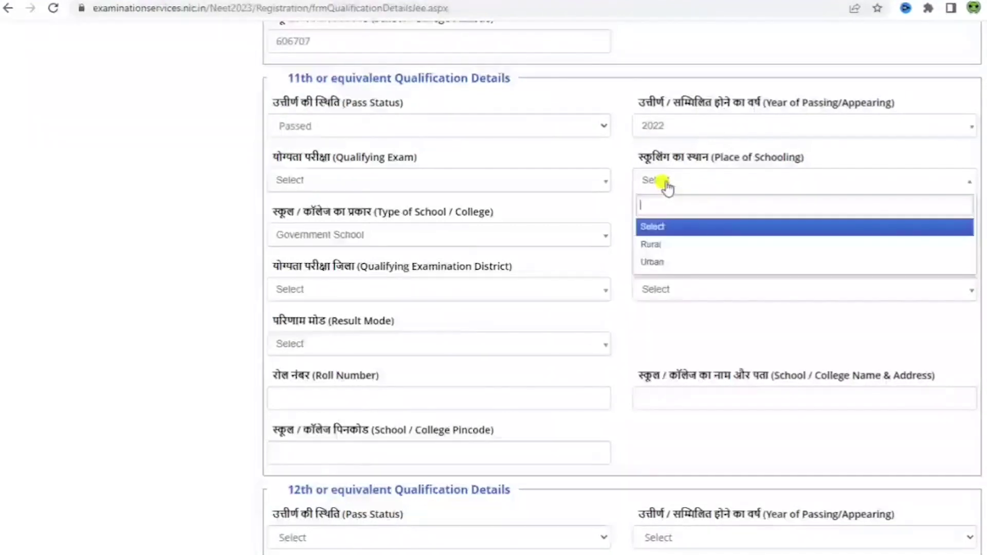
click(666, 246)
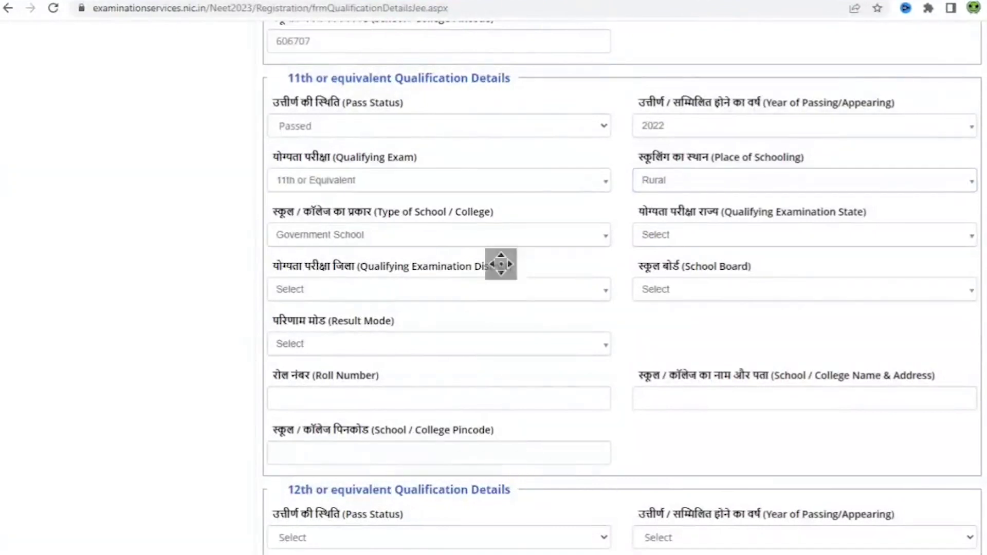
Step: Set the 11th exam to TAMIL NADU, TIRUVANNAMALAI, Tamil Nadu higher secondary board, with Percentage result mode
click(725, 237)
scroll(780, 339, down, 10)
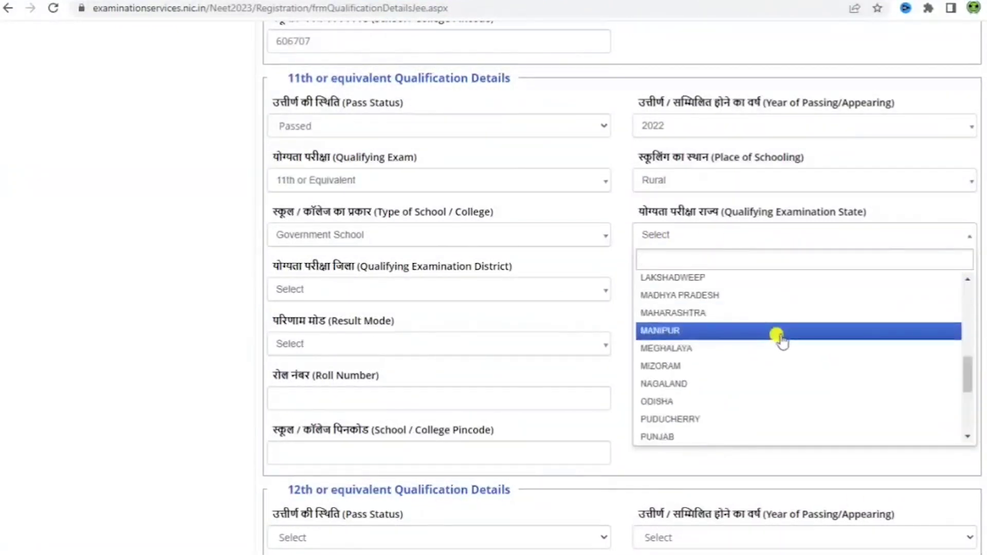
click(692, 309)
click(443, 289)
click(445, 293)
click(445, 293)
scroll(437, 383, down, 10)
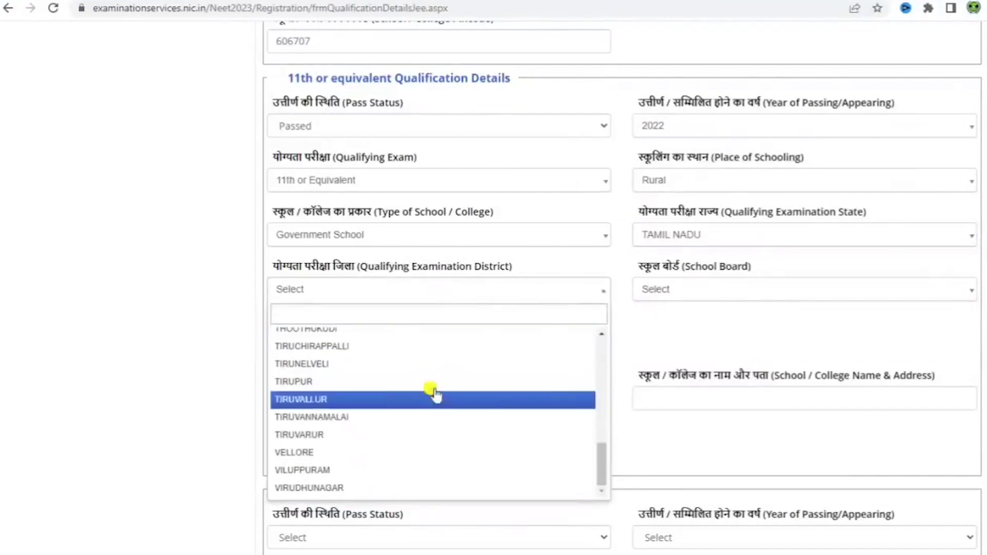
click(388, 419)
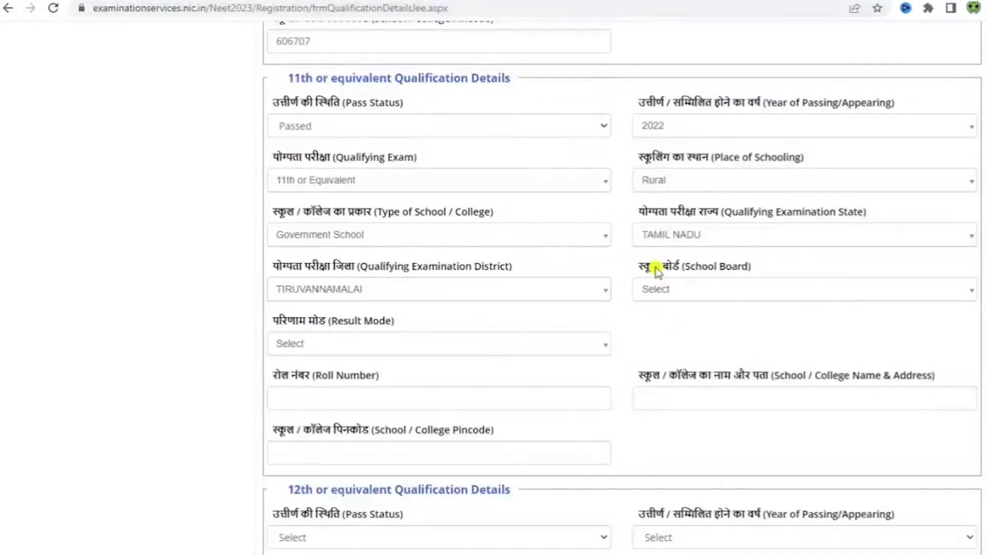
click(780, 296)
text(TAMIL)
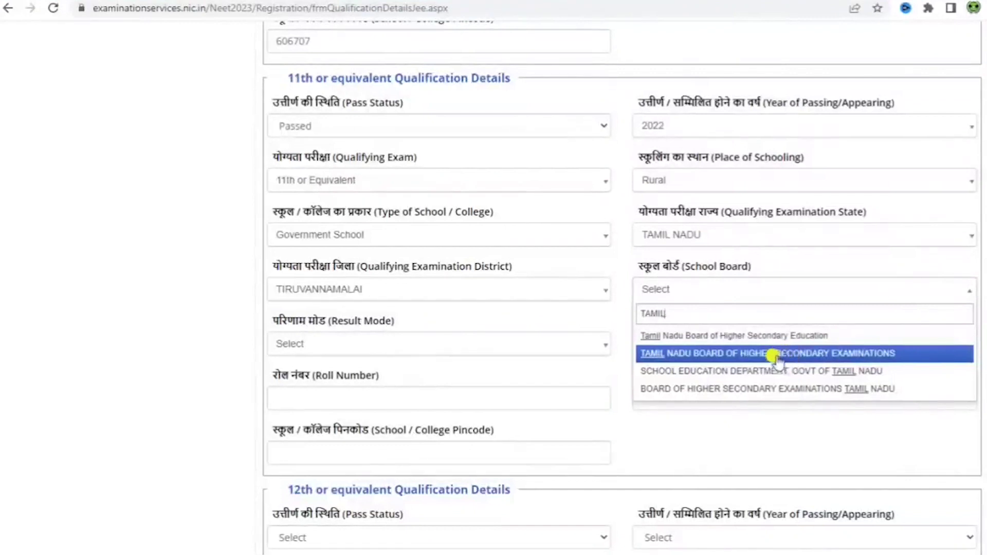
click(811, 355)
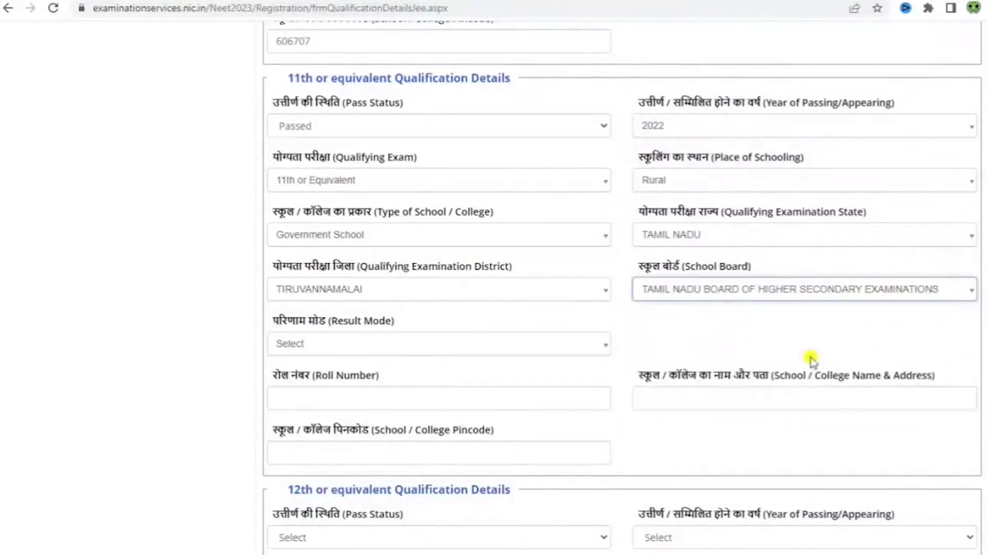
click(431, 345)
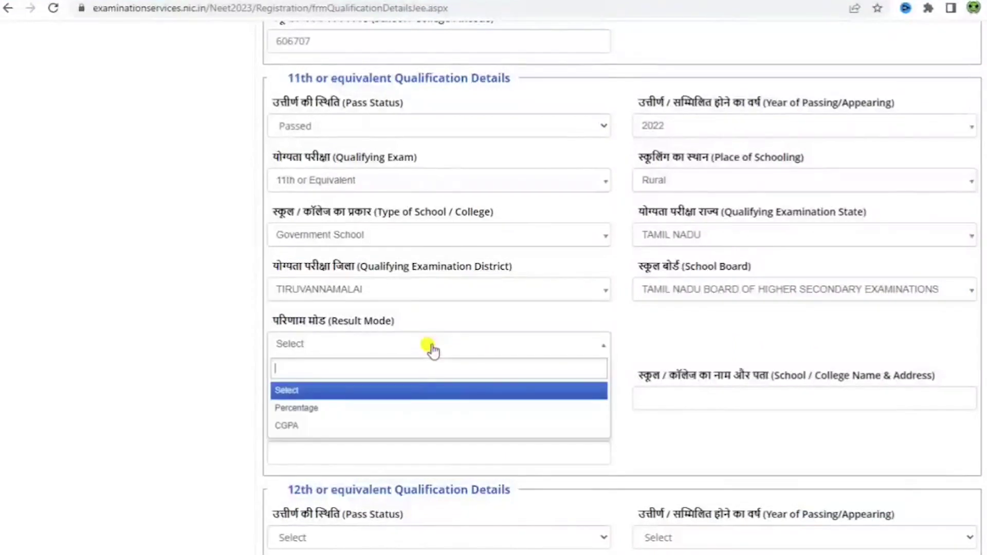
click(375, 411)
click(375, 407)
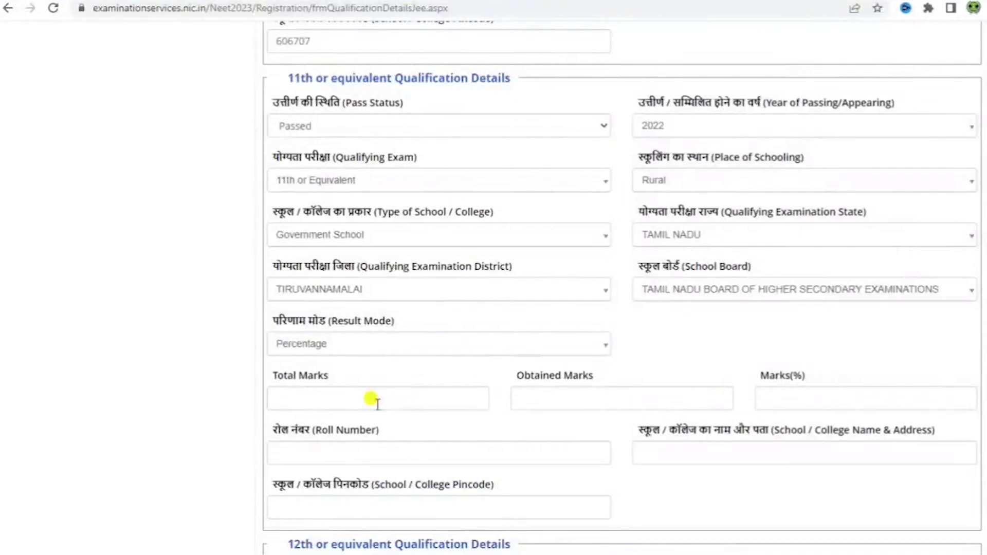
Step: Enter the 11th marks as 540 out of 600, giving 90.00%
click(372, 399)
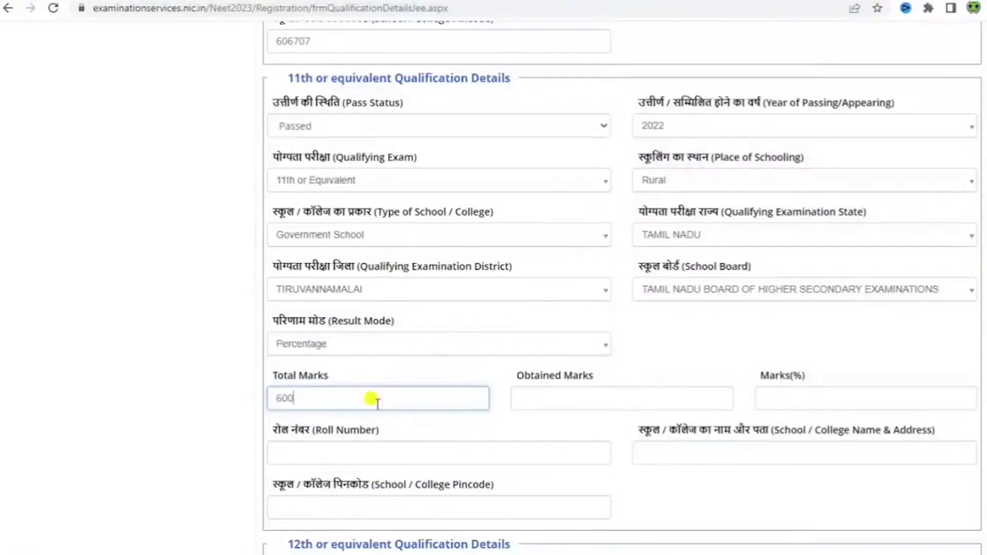
click(552, 399)
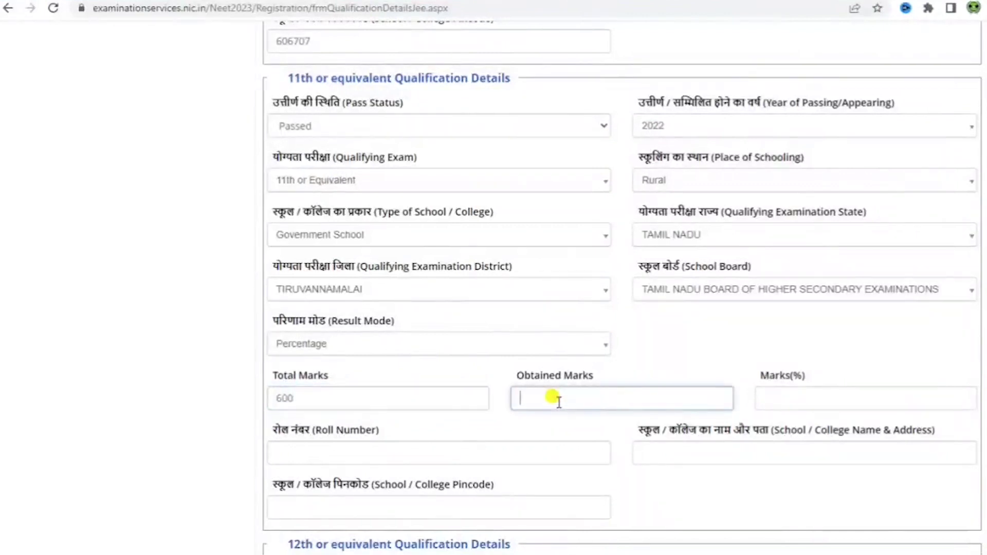
text(40)
click(750, 362)
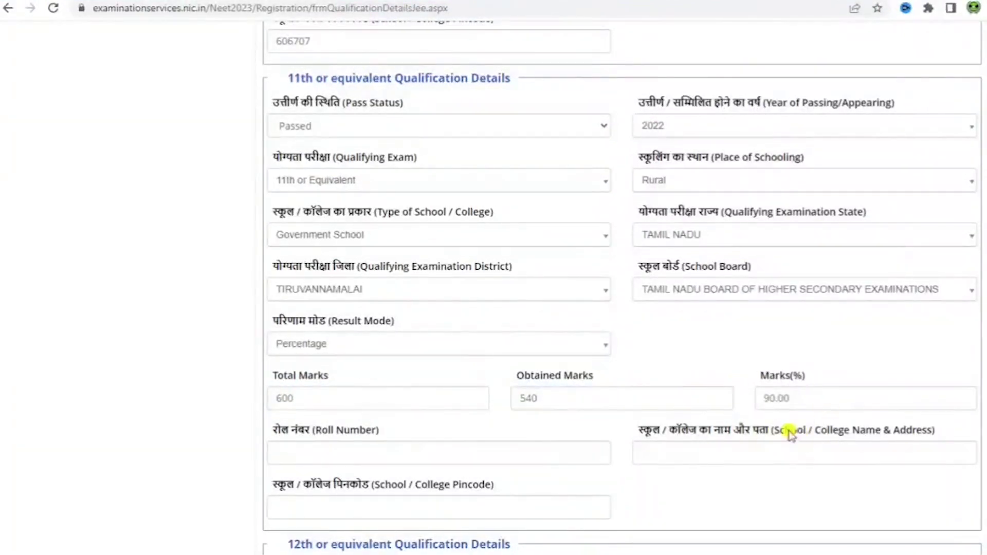
Step: Enter the 11th roll number and school name AKM SCHOOL, and start on the school pincode
click(400, 451)
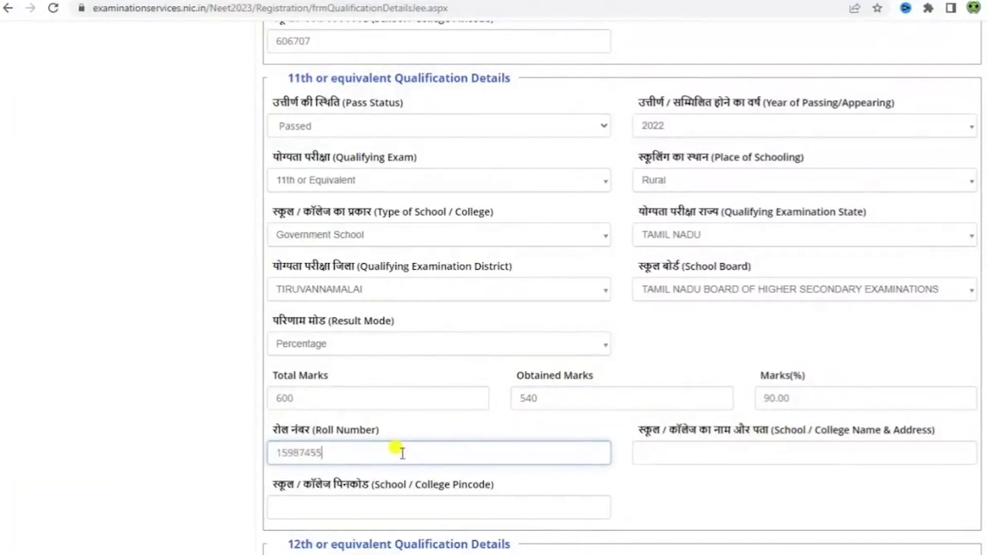
click(692, 456)
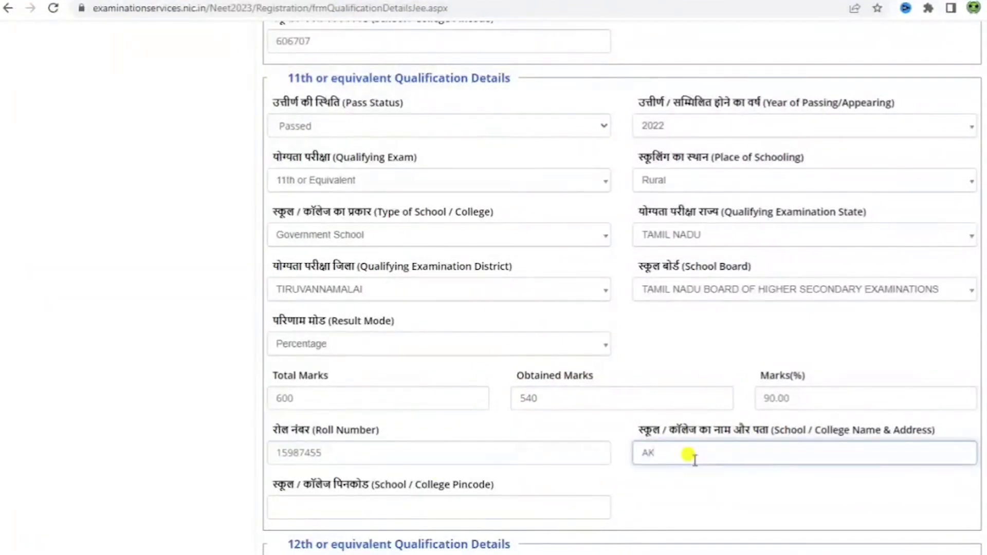
text(AKM SCHOOL)
click(497, 502)
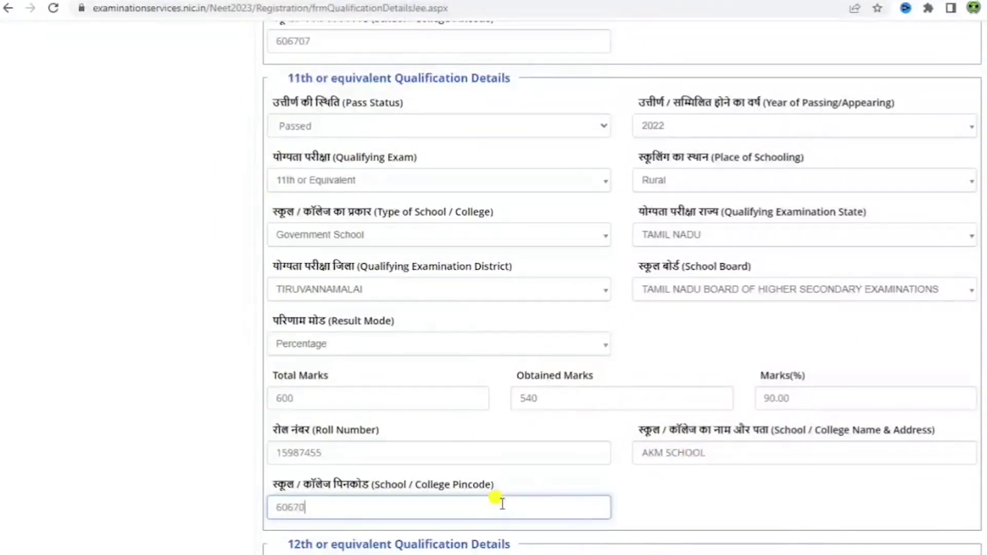
Step: Set the 12th as Appearing in 2023 with qualifying exam CODE: 01
scroll(723, 470, down, 5)
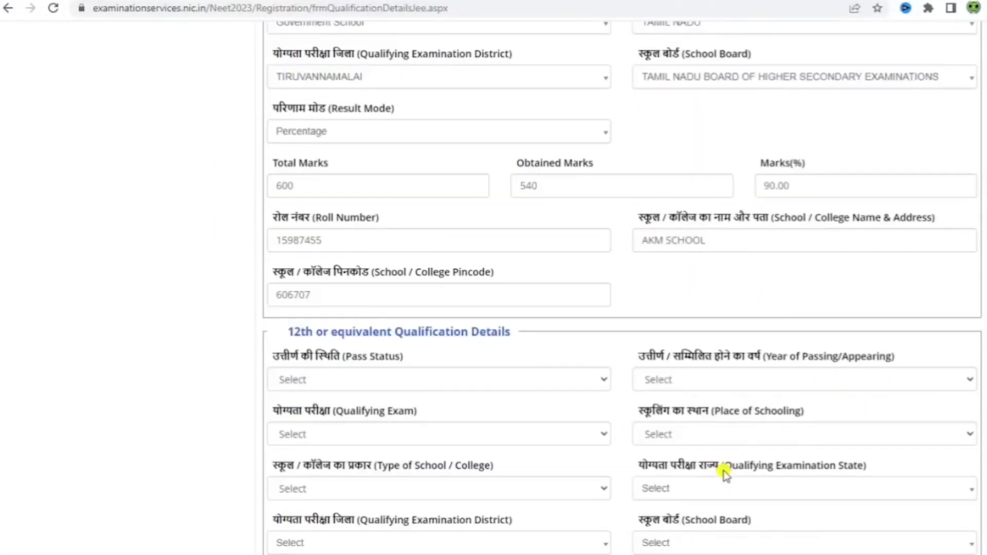
scroll(724, 473, down, 3)
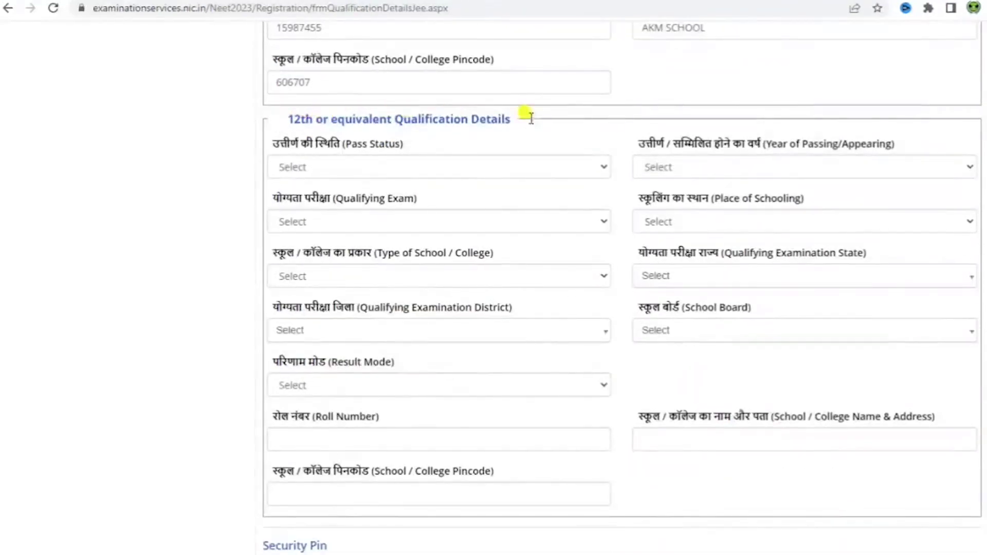
click(399, 166)
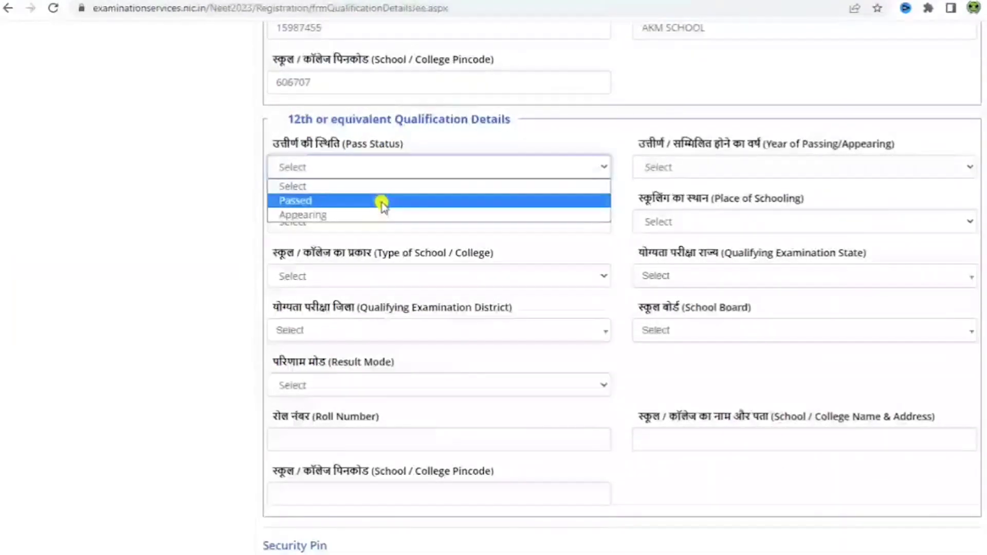
click(382, 202)
click(375, 385)
click(375, 445)
click(324, 172)
click(324, 218)
click(753, 166)
click(684, 222)
click(360, 221)
click(331, 285)
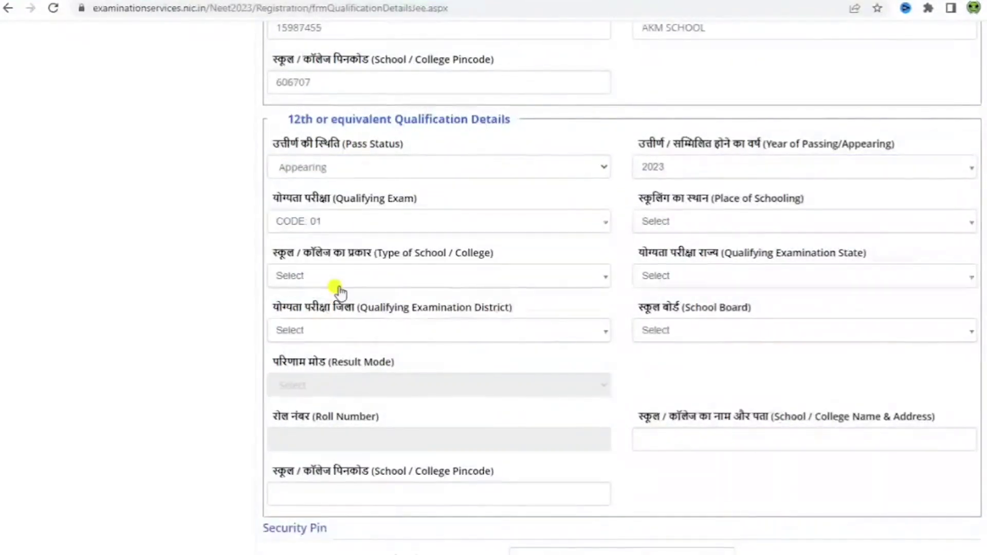
Step: Choose a rural Government School in TIRUVANNAMALAI, TAMIL NADU, under the Tamil Nadu higher secondary board
click(802, 221)
click(668, 286)
click(478, 281)
click(329, 411)
click(803, 276)
click(738, 428)
click(437, 331)
click(502, 461)
click(802, 330)
click(754, 378)
Step: Enter school SKM SCHOOL, pincode 606707, and the security pin, then submit the qualification details
click(708, 439)
text(SKM SCHOOL)
click(445, 493)
text(606707)
scroll(677, 468, down, 3)
click(564, 385)
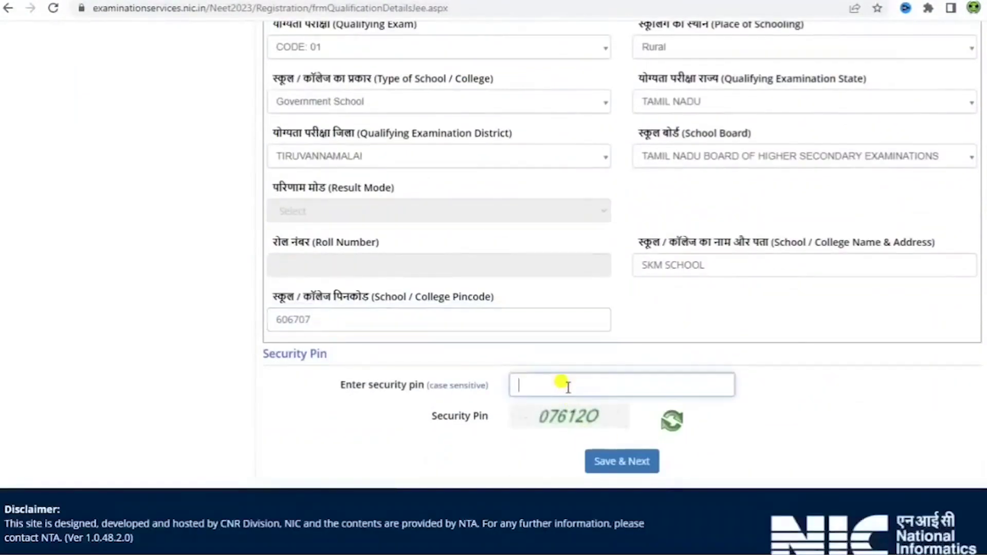
text(076120)
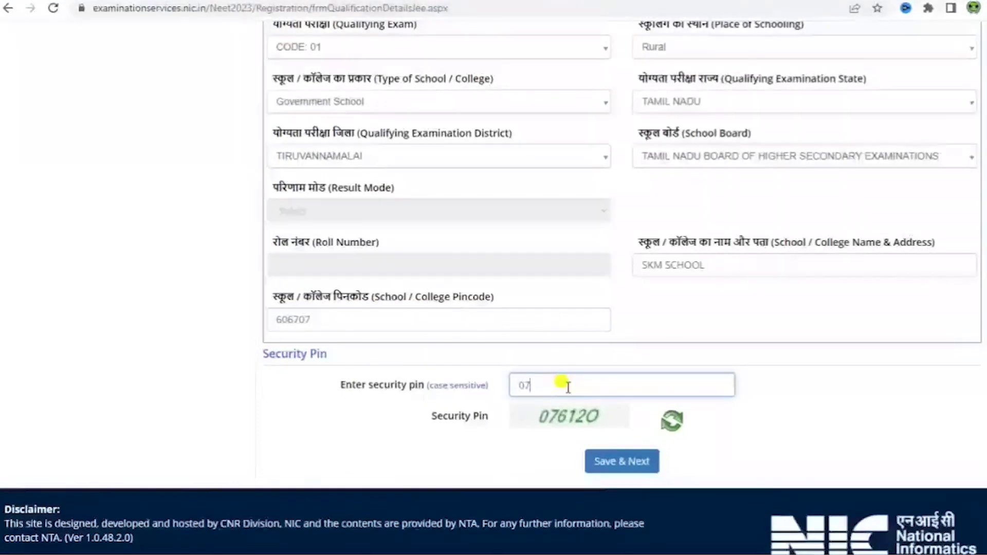
click(596, 461)
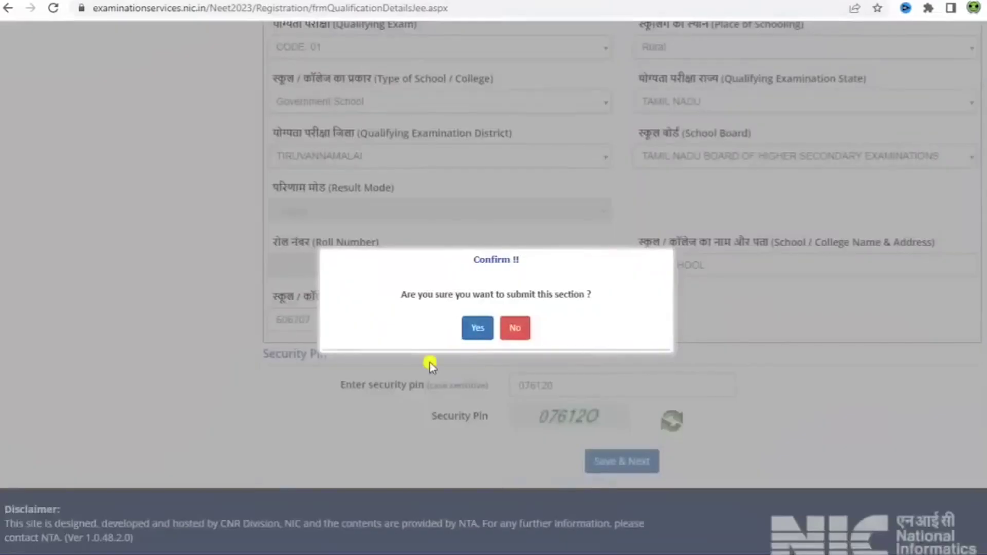
click(471, 330)
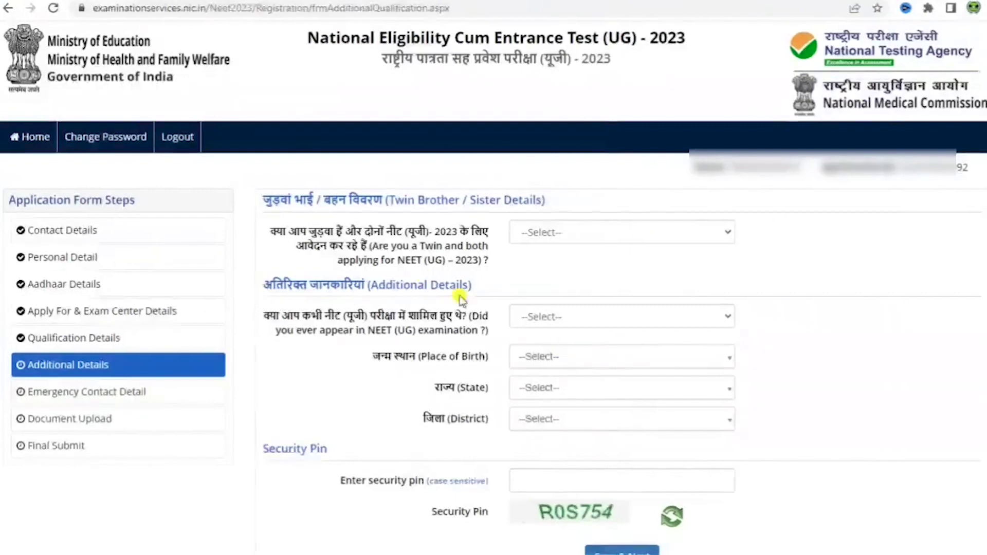
Step: Answer No to the twin question and No to having appeared in NEET before
drag(370, 245, 497, 265)
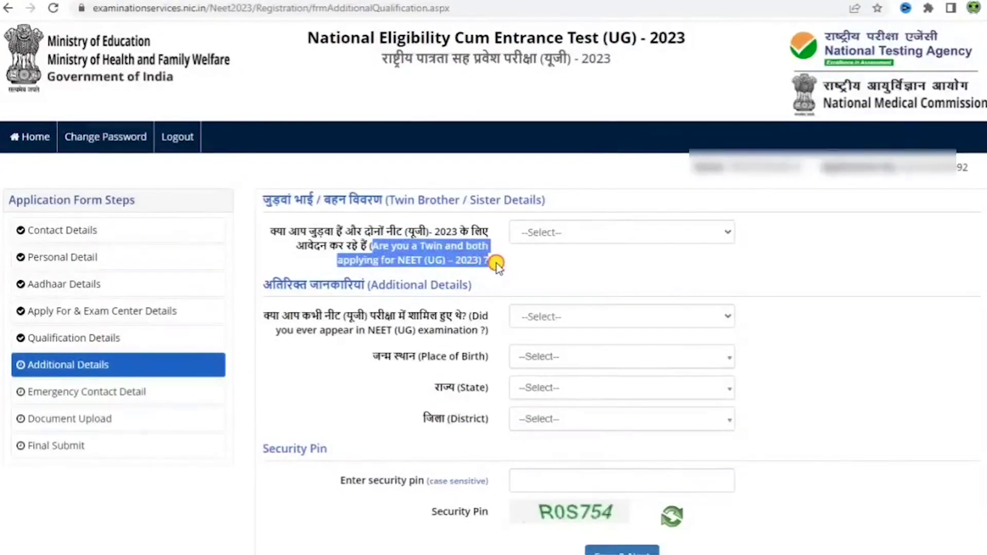
click(545, 232)
click(545, 281)
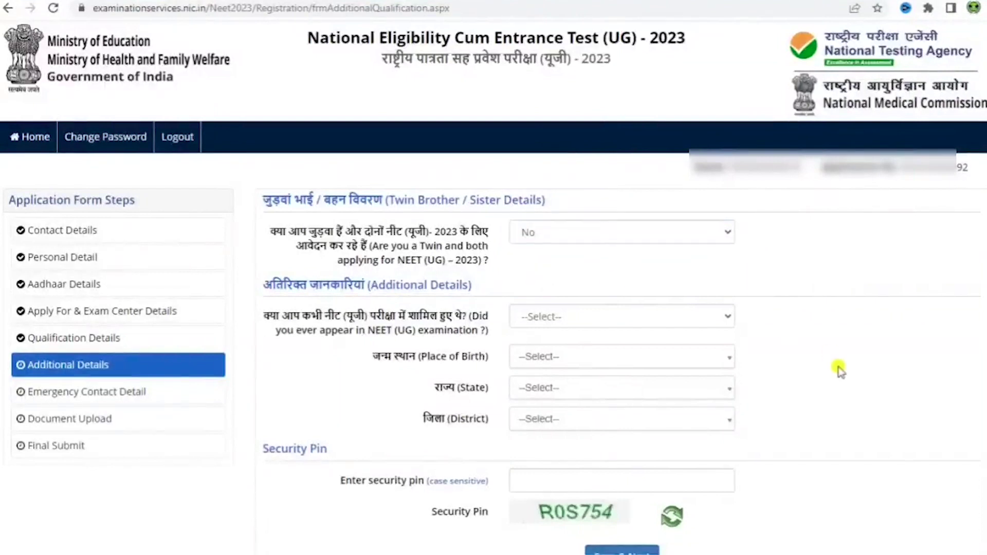
scroll(843, 376, down, 1)
click(568, 248)
click(565, 278)
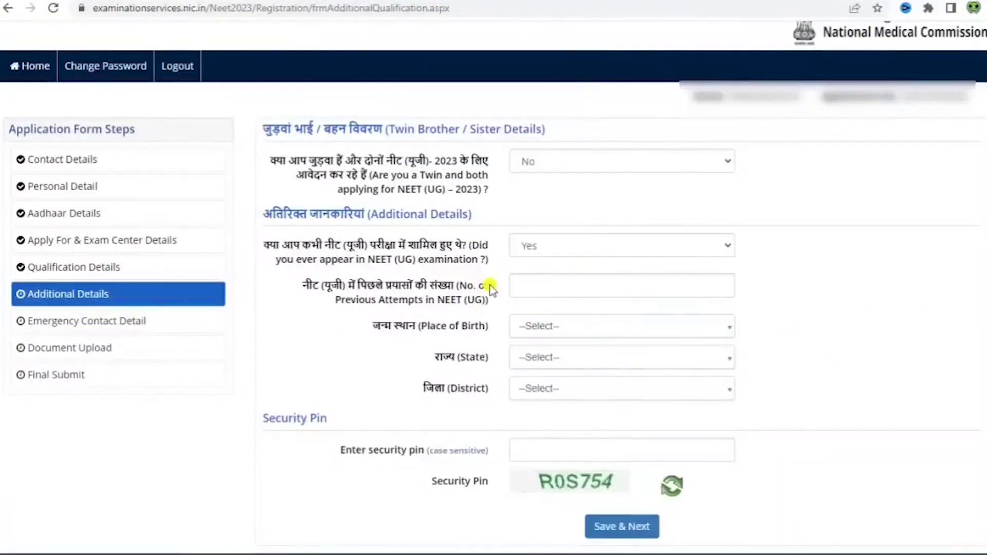
click(533, 288)
text(1)
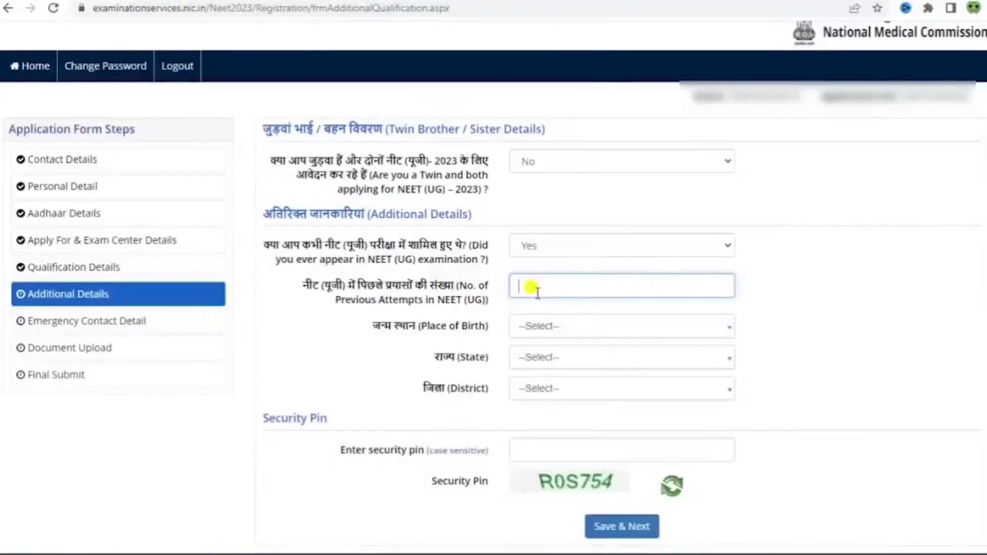
click(540, 246)
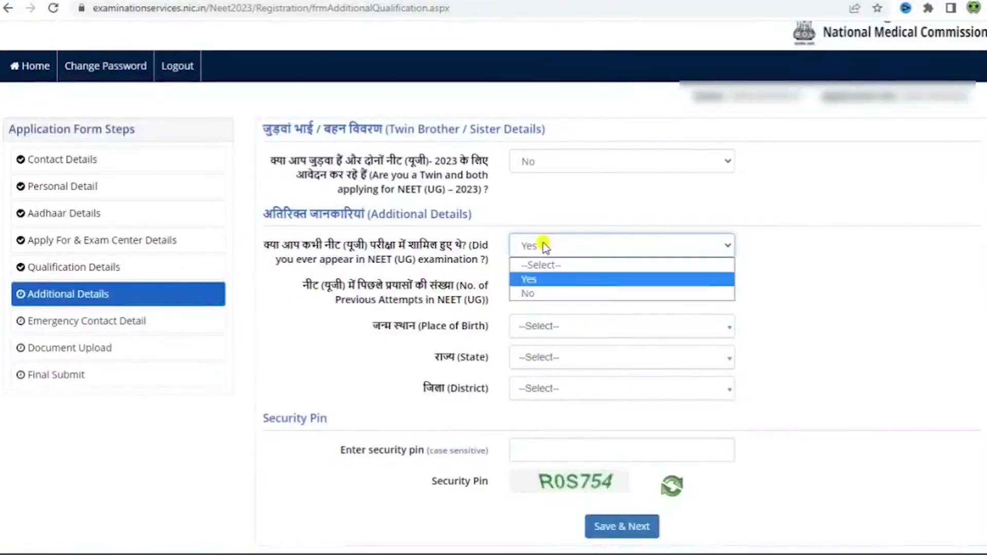
click(549, 298)
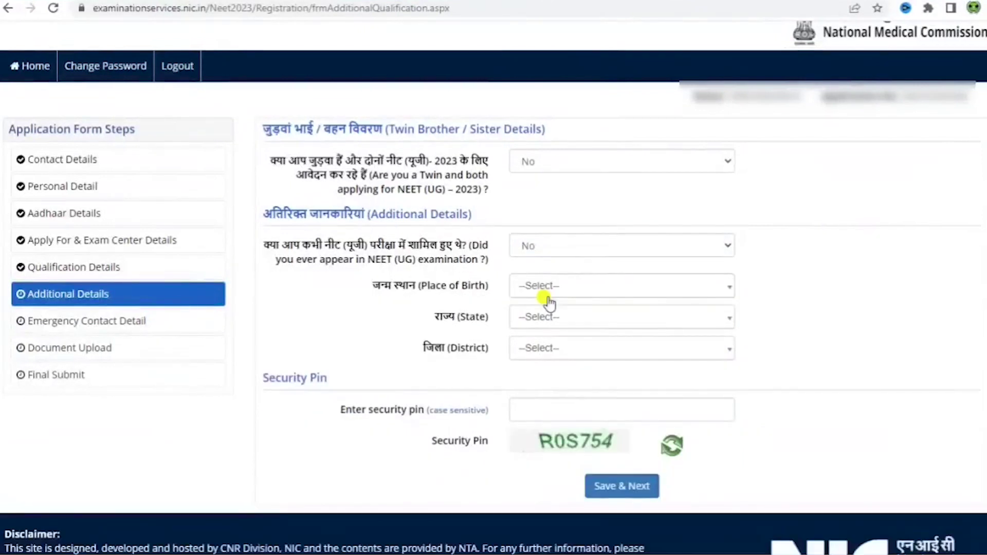
Step: Set place of birth to India, state TAMIL NADU, district THIRUVANNAMALAI
click(542, 287)
click(542, 329)
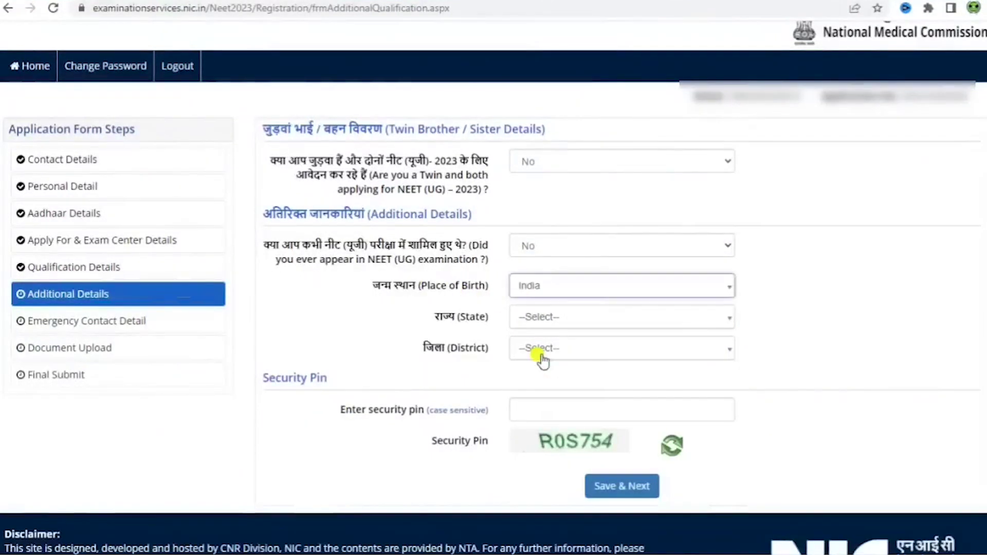
click(549, 288)
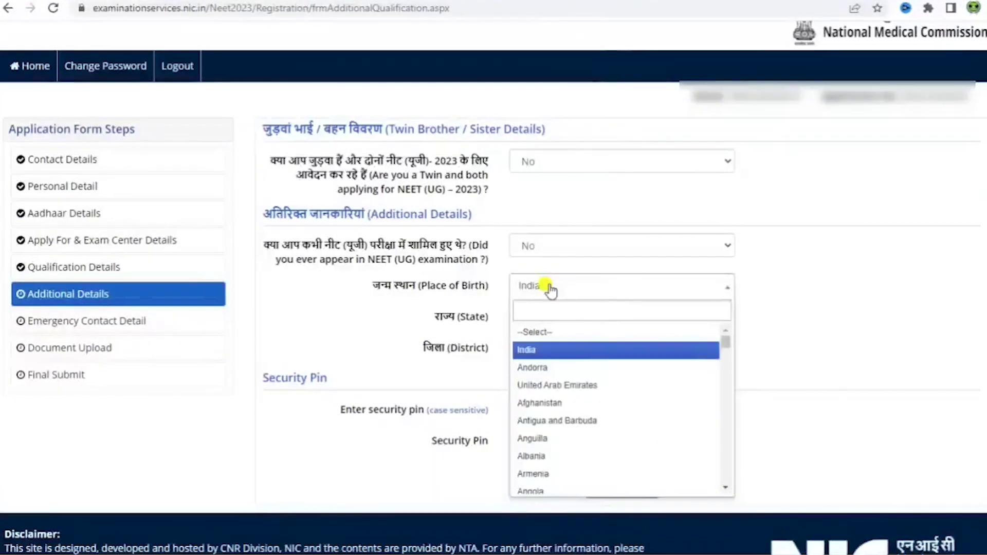
click(804, 404)
click(597, 317)
text(ta)
click(569, 376)
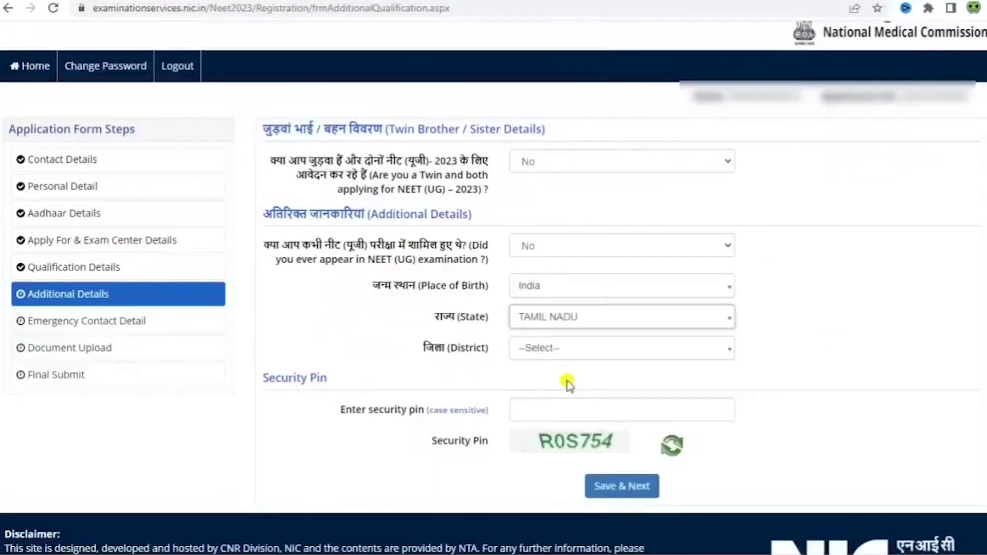
click(568, 348)
text(t)
click(592, 412)
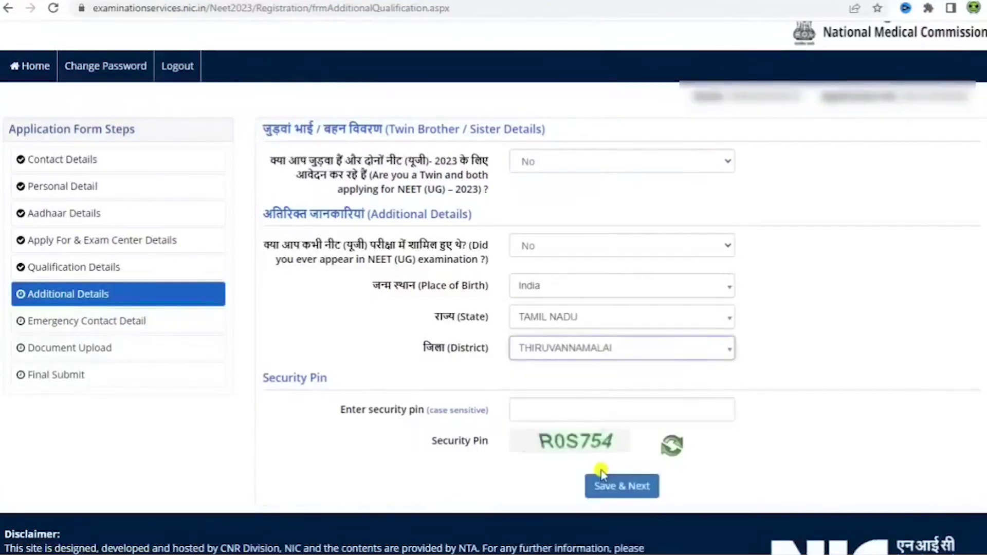
Step: Enter the security pin, then save the additional details and confirm submission
click(580, 400)
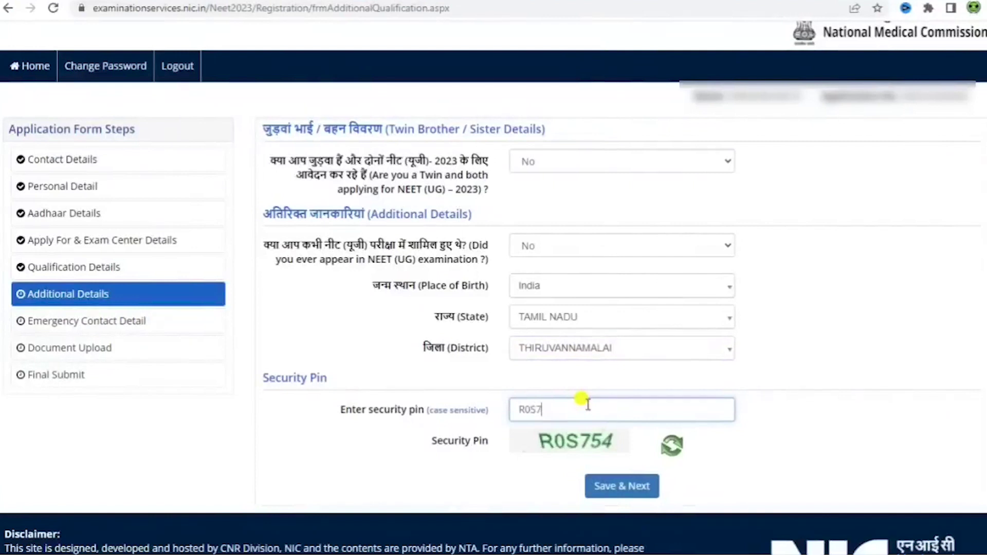
click(624, 486)
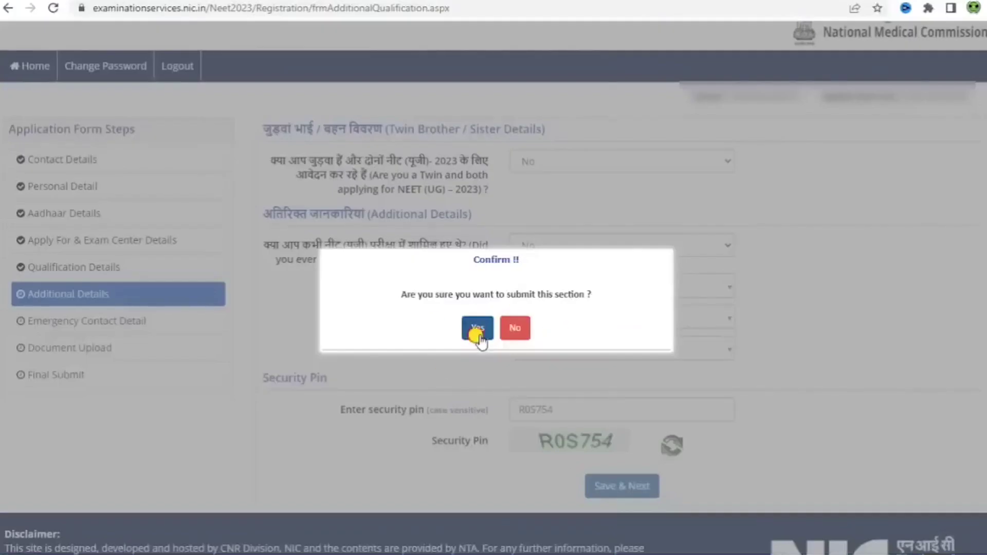
click(475, 390)
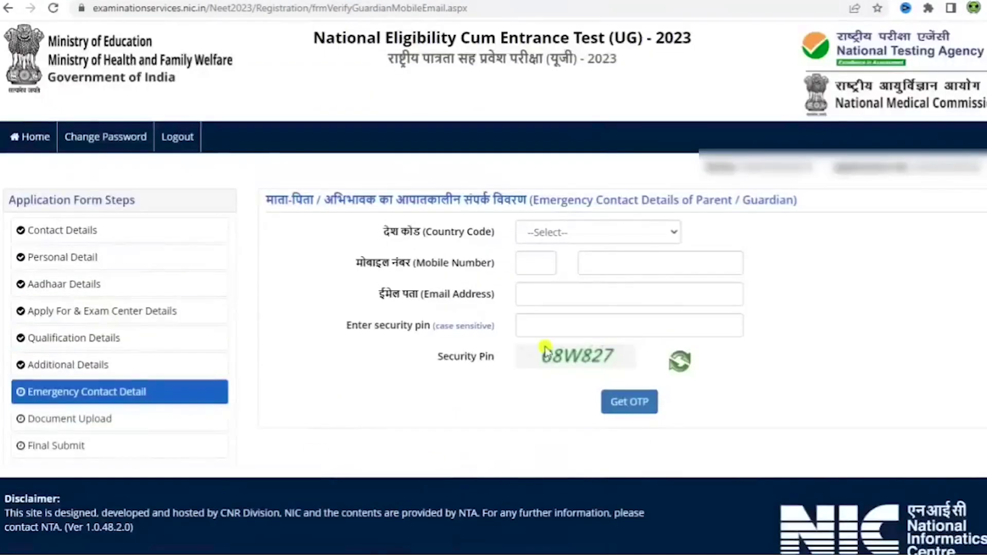
Step: Set the guardian's emergency contact country code to India
drag(534, 201, 803, 209)
click(857, 278)
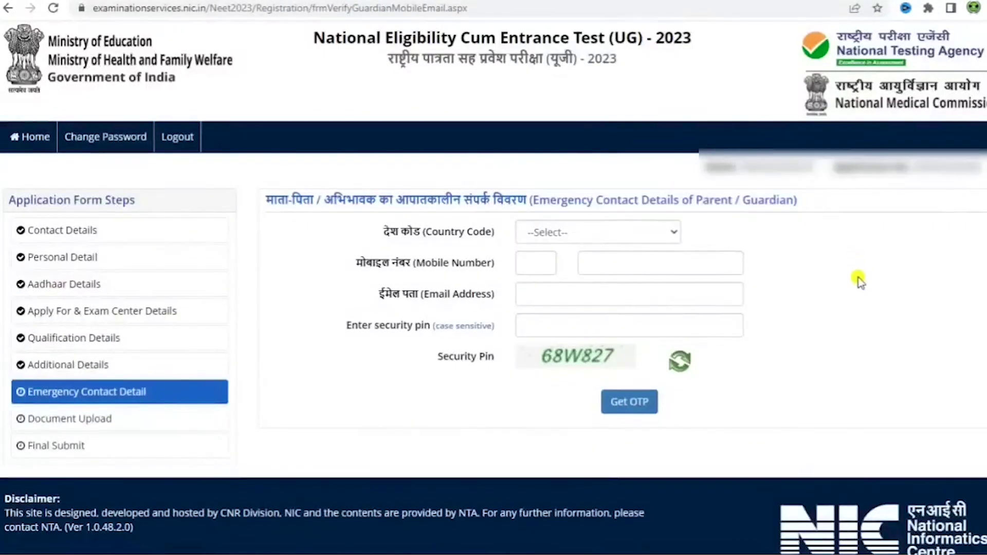
click(601, 234)
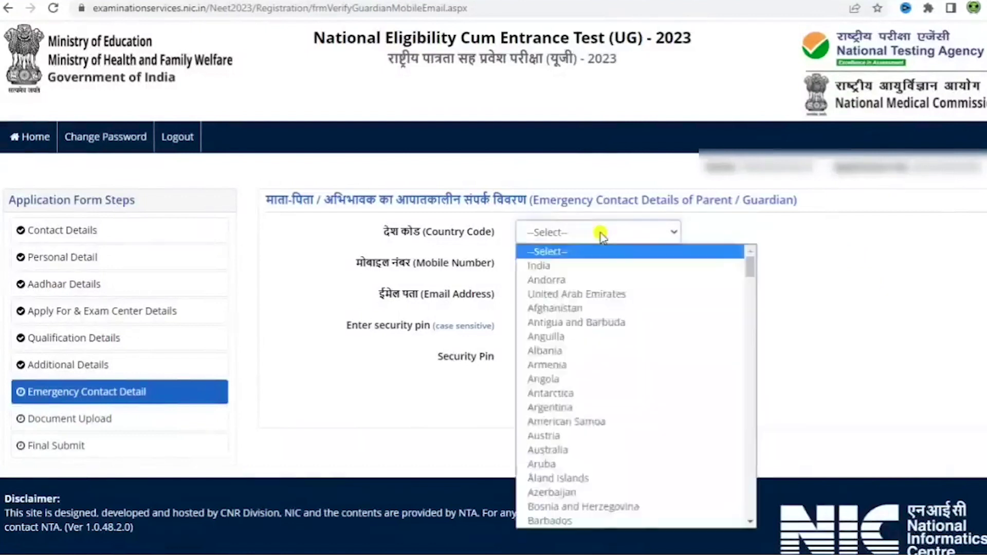
click(583, 265)
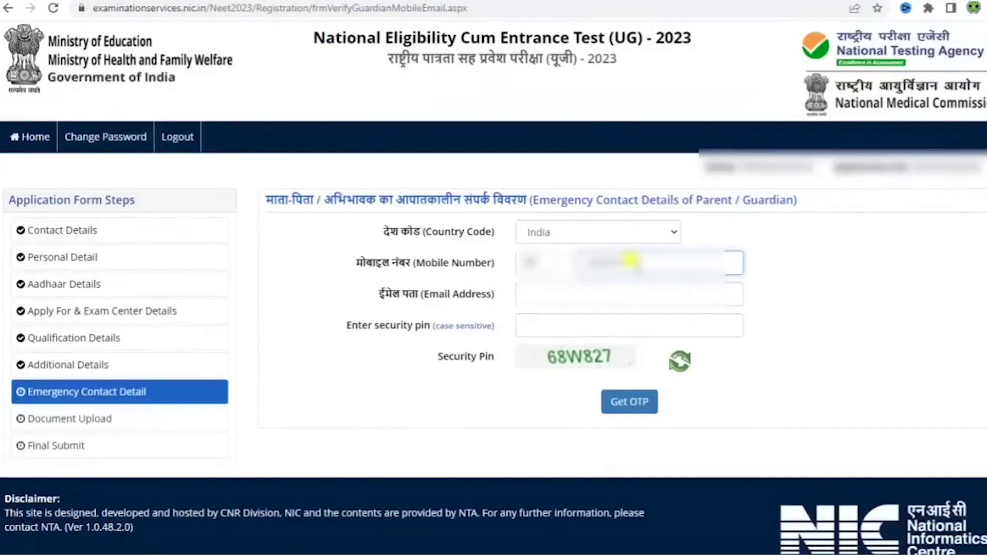
Step: Fill in the guardian's e-mail and the security pin, then request the OTP
click(575, 291)
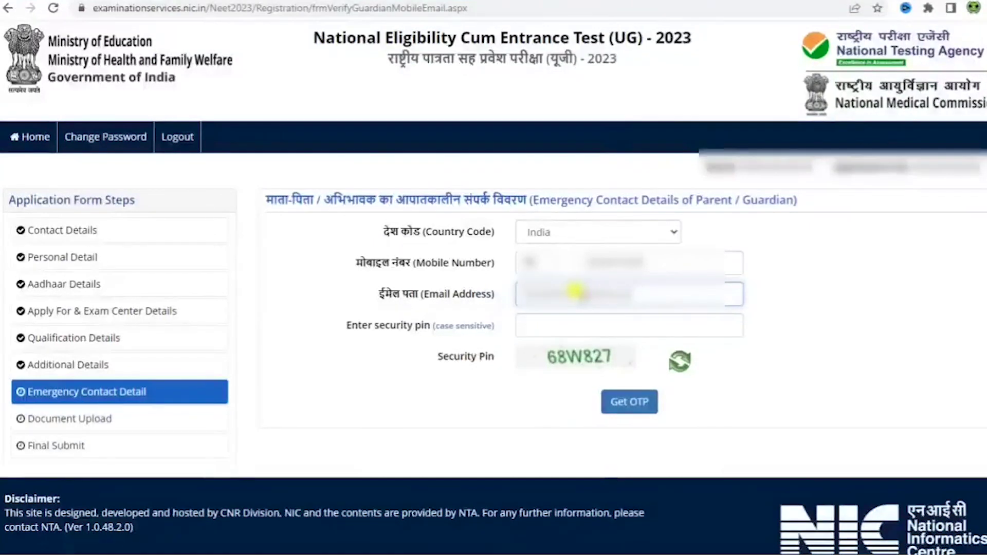
click(560, 324)
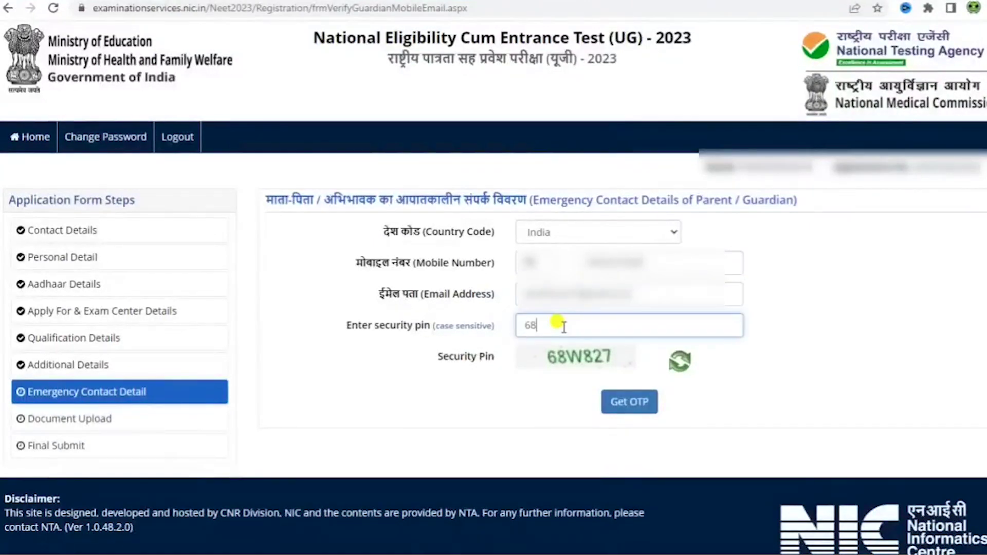
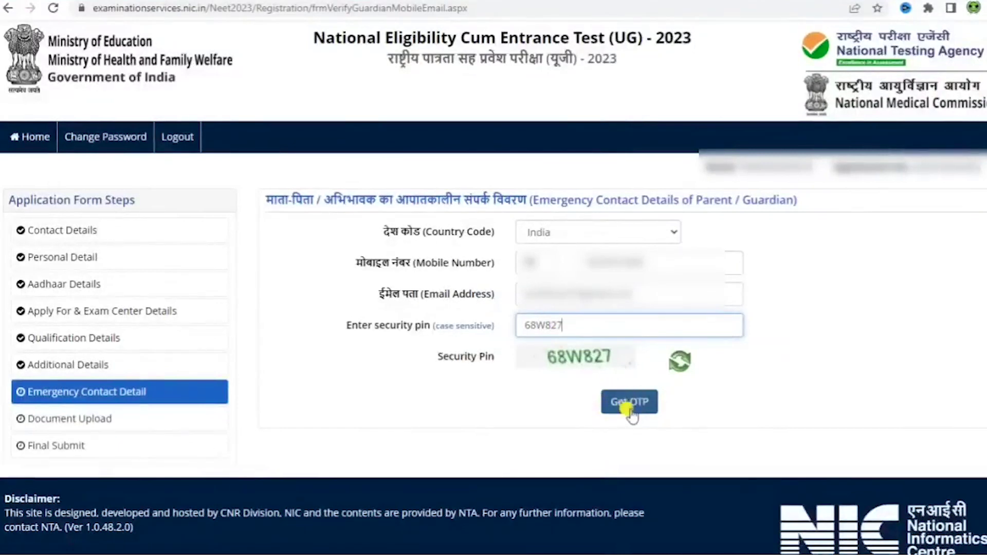
click(629, 402)
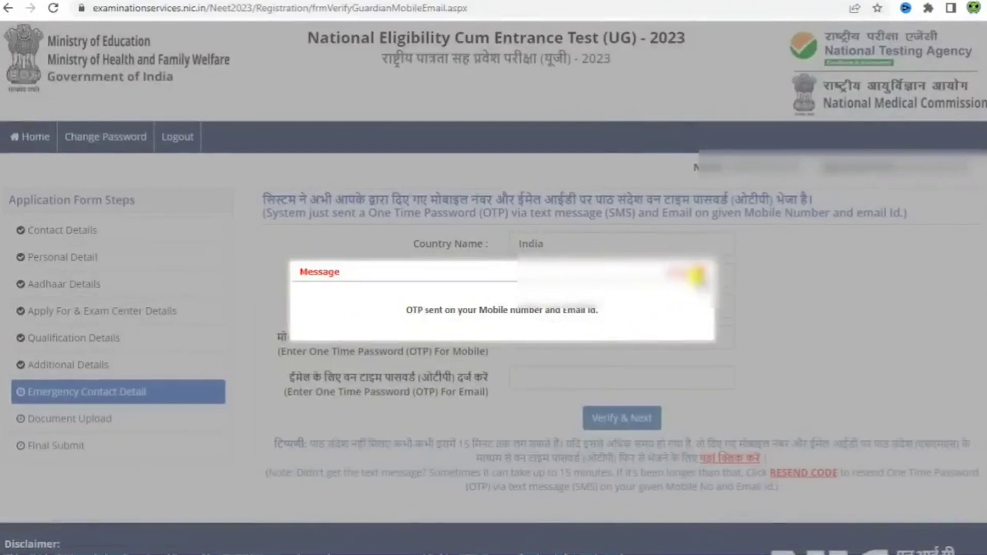
click(698, 276)
Step: Enter the mobile OTP sent to the guardian, then move to the e-mail OTP field
click(553, 338)
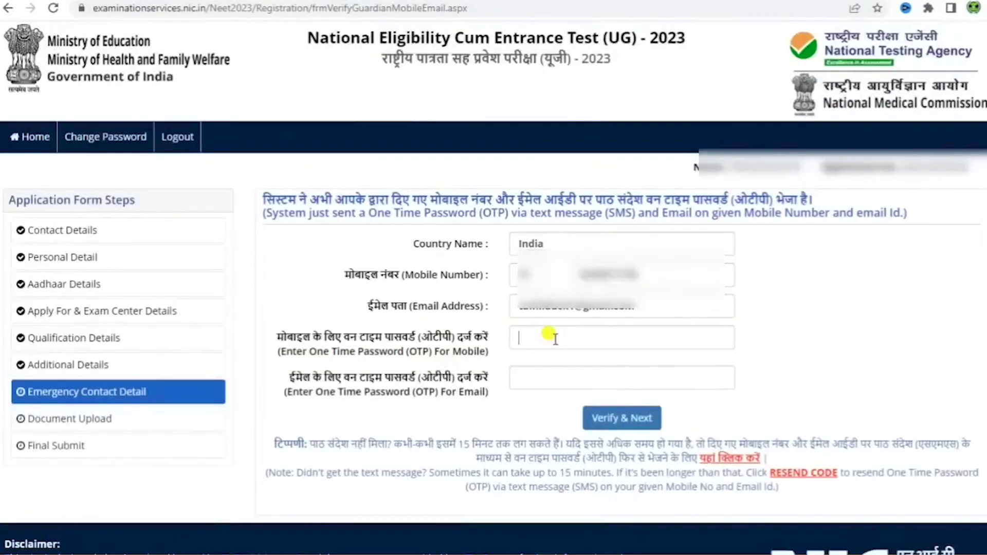
click(534, 383)
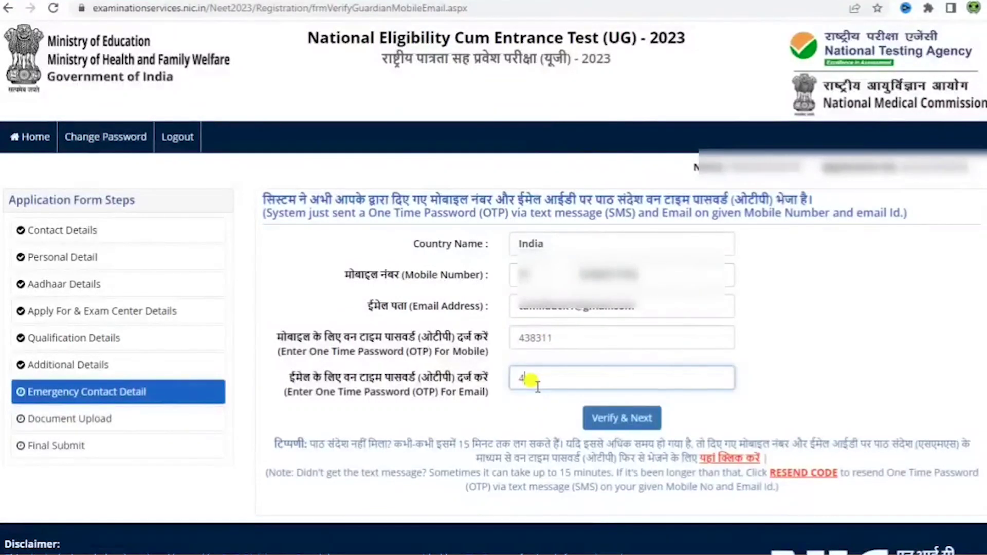
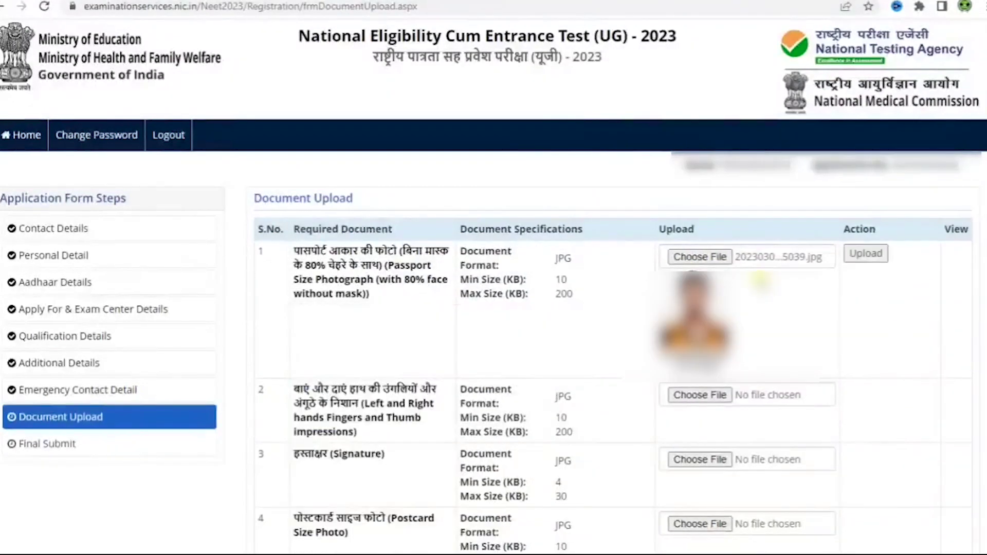
Step: Upload the passport photograph, then upload the fingers and thumb impressions file
click(862, 257)
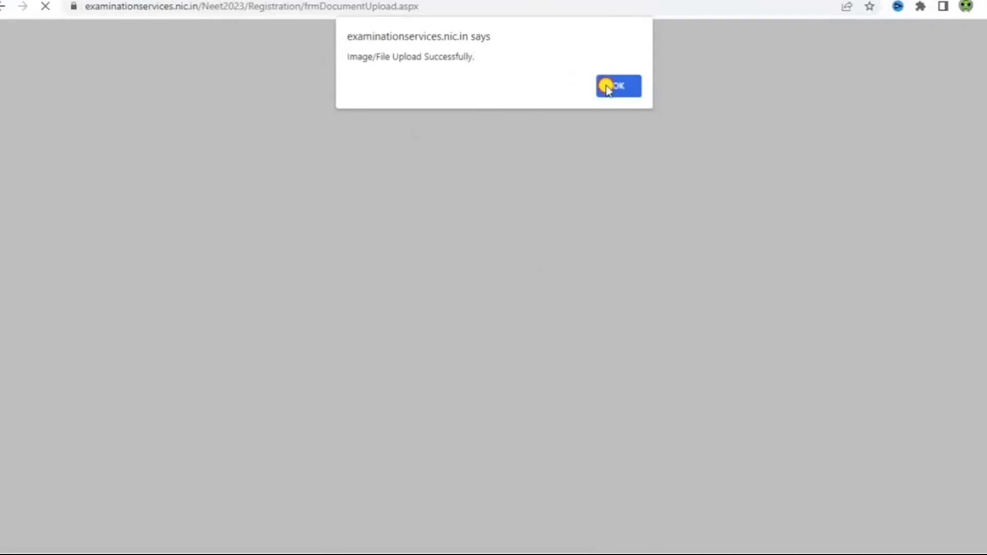
click(606, 88)
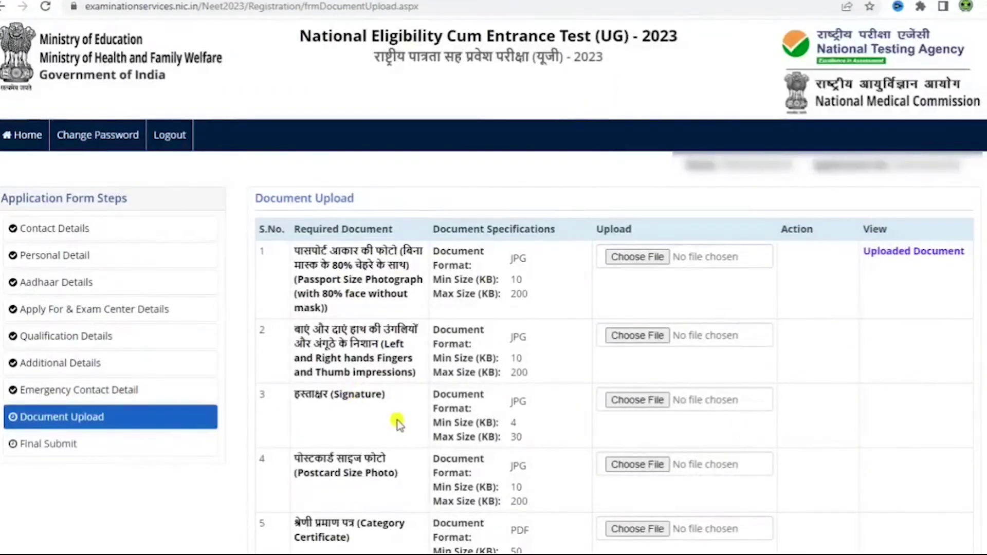
scroll(399, 423, down, 3)
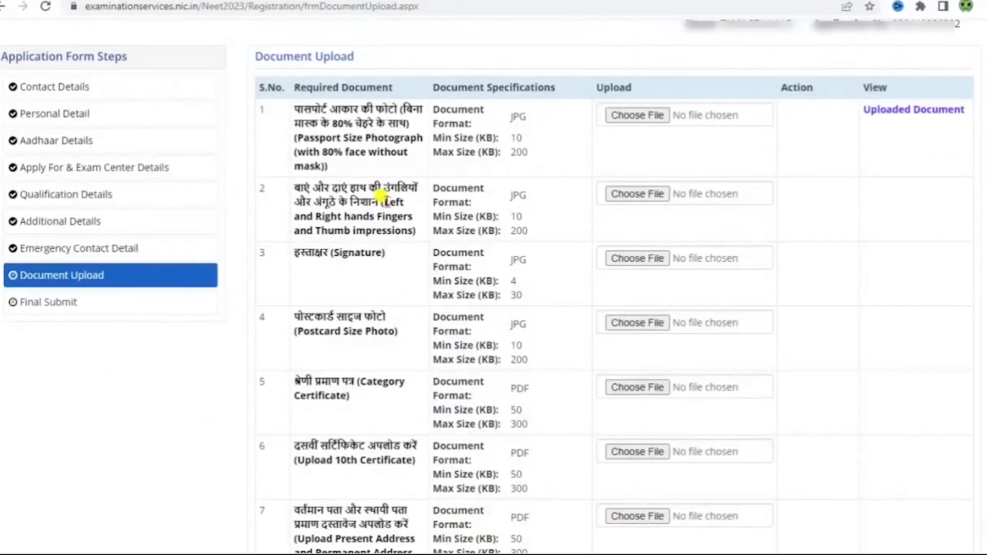
drag(385, 200, 402, 217)
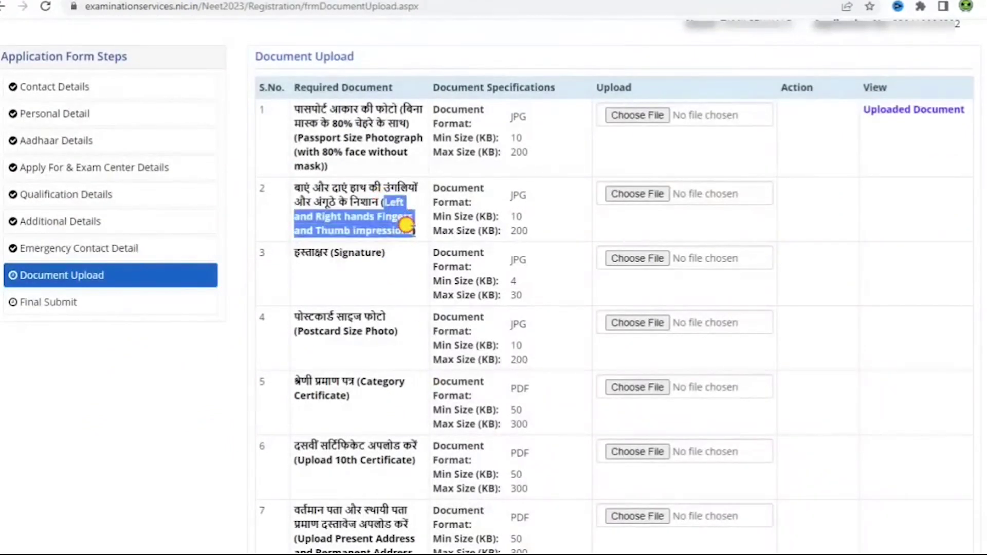
drag(412, 232, 415, 231)
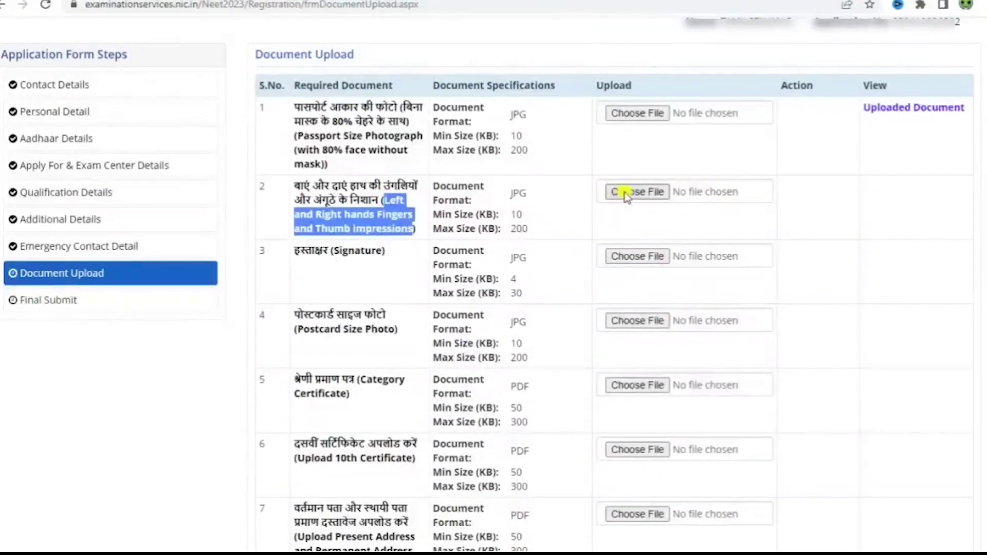
click(628, 195)
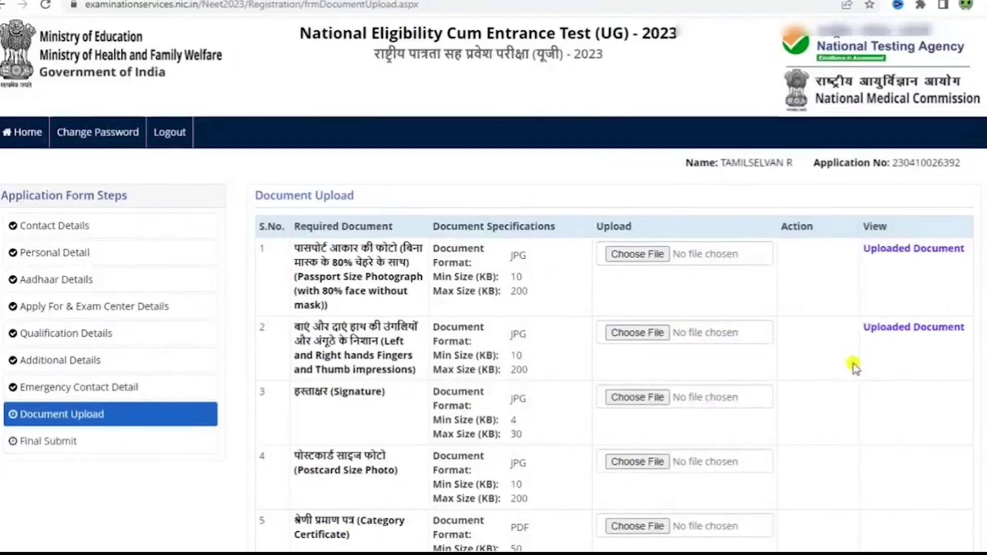
Step: Review the Postcard Size Photo and Category Certificate requirements and their size limits
scroll(853, 366, down, 3)
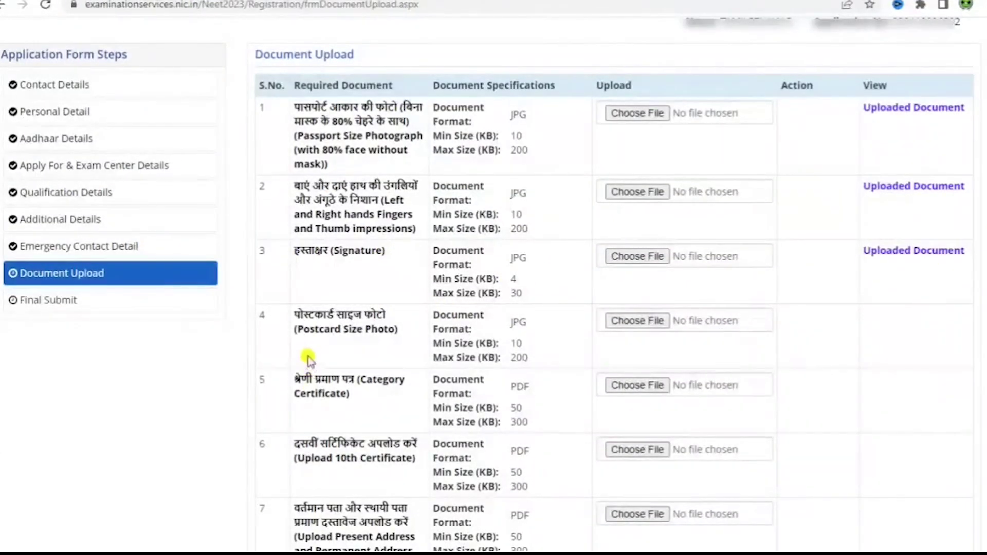
drag(287, 329, 406, 337)
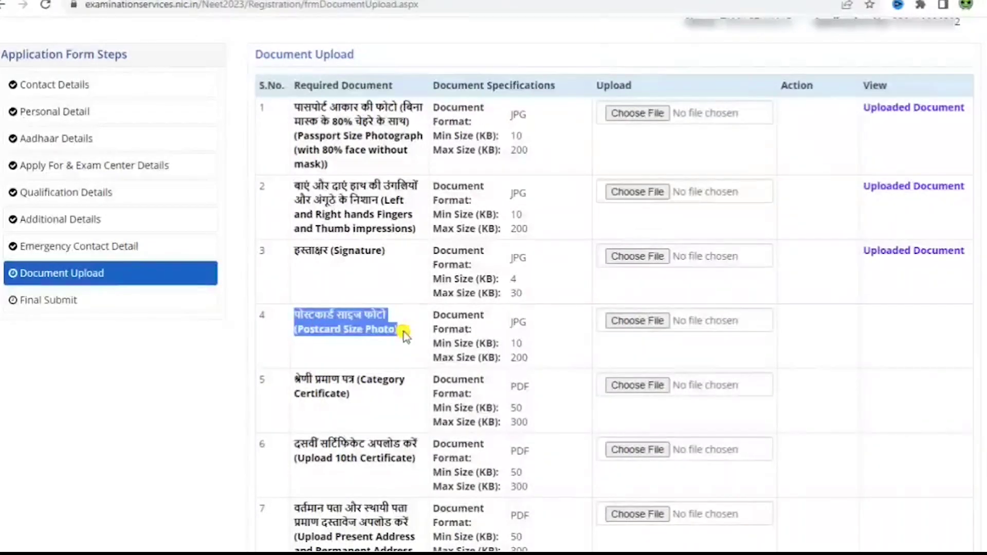
click(391, 350)
drag(509, 339, 527, 362)
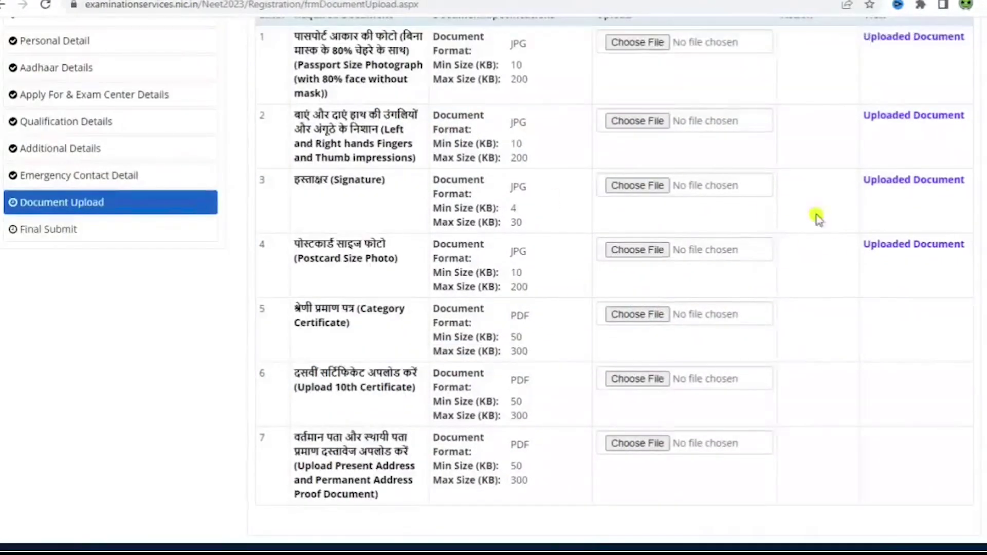
drag(367, 308, 392, 331)
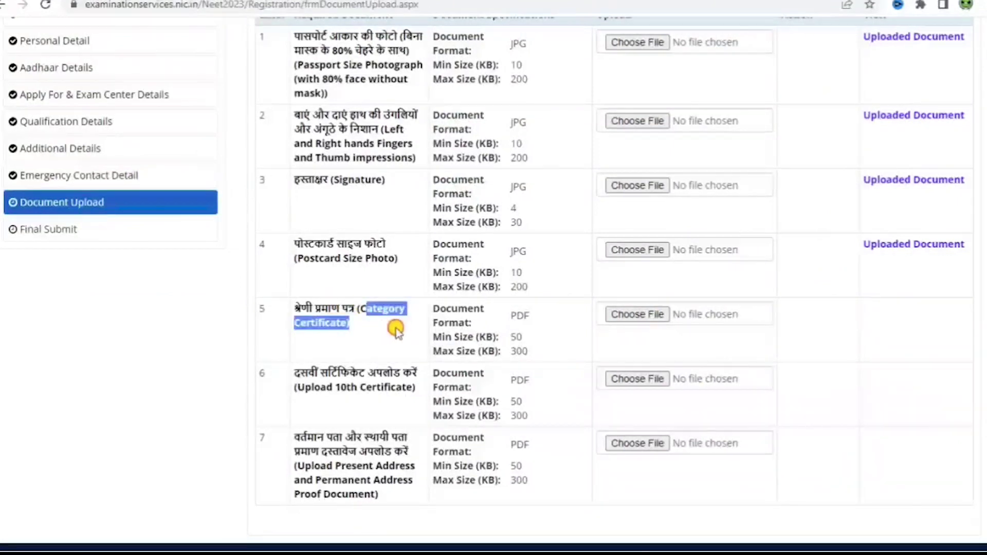
click(400, 330)
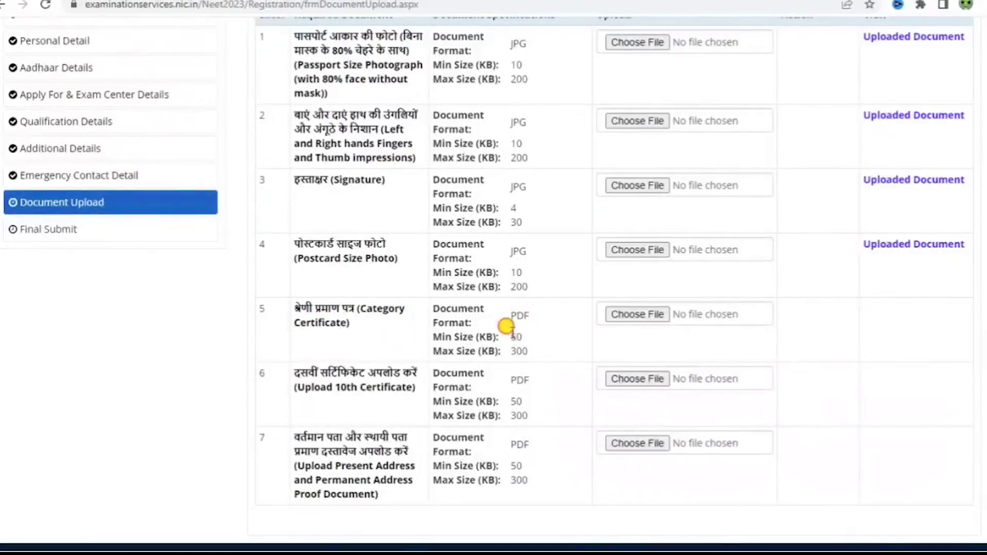
Step: Check the category and 10th certificate size limits, then select the address proof PDF for upload
drag(510, 334, 538, 356)
click(549, 353)
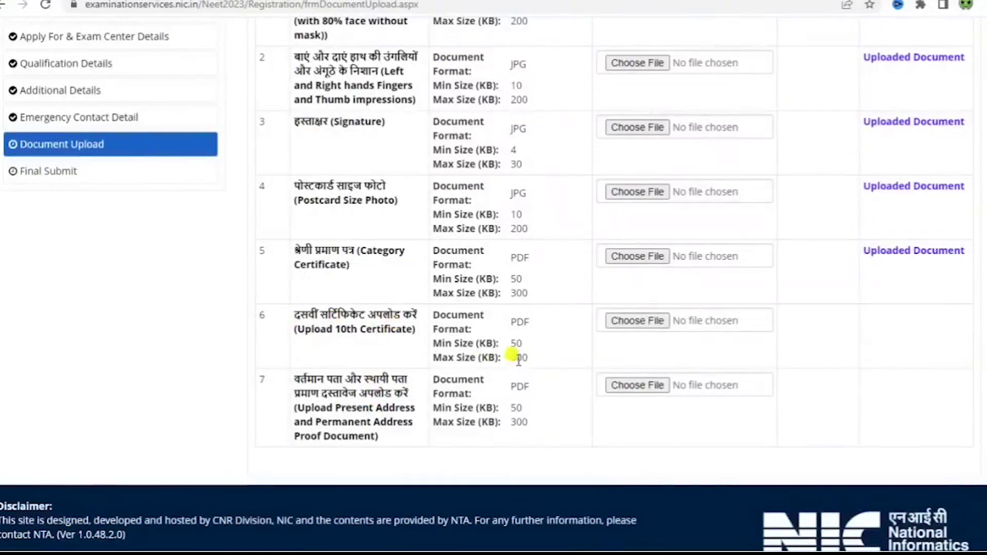
drag(513, 343, 532, 357)
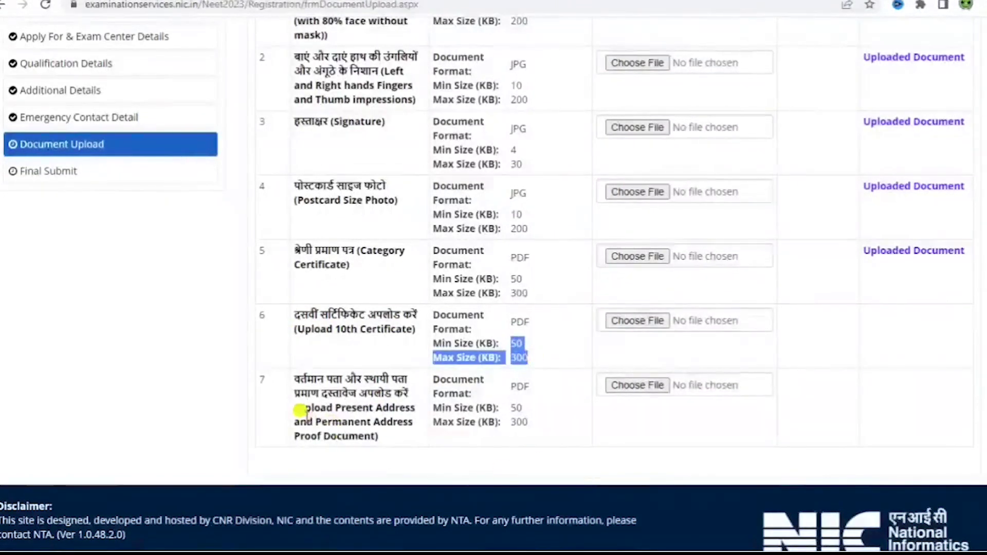
drag(297, 408, 393, 434)
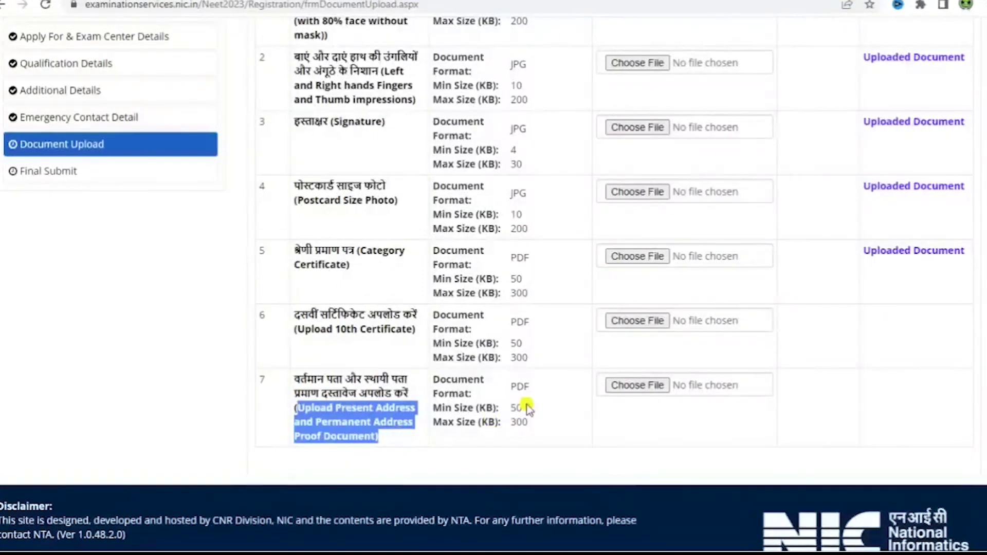
drag(510, 405, 537, 429)
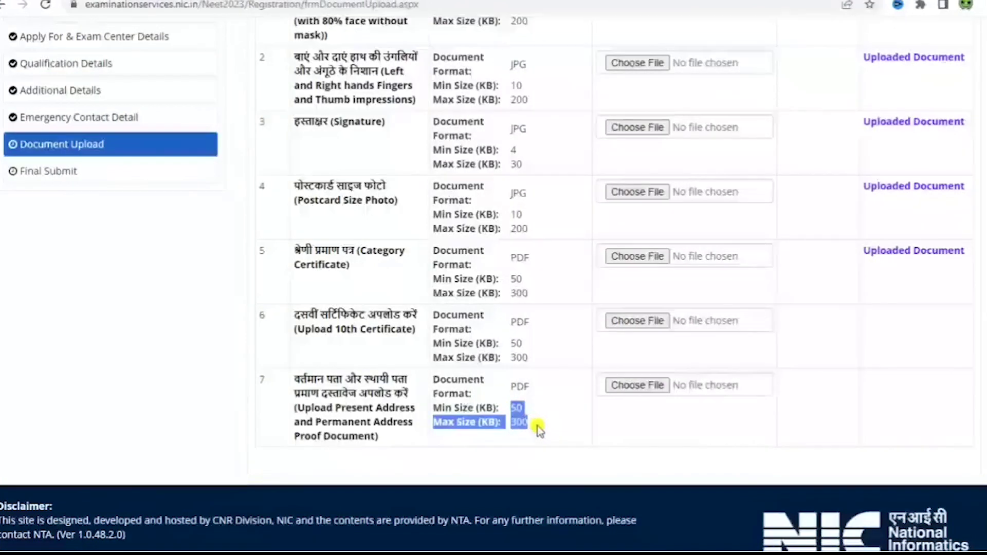
click(638, 385)
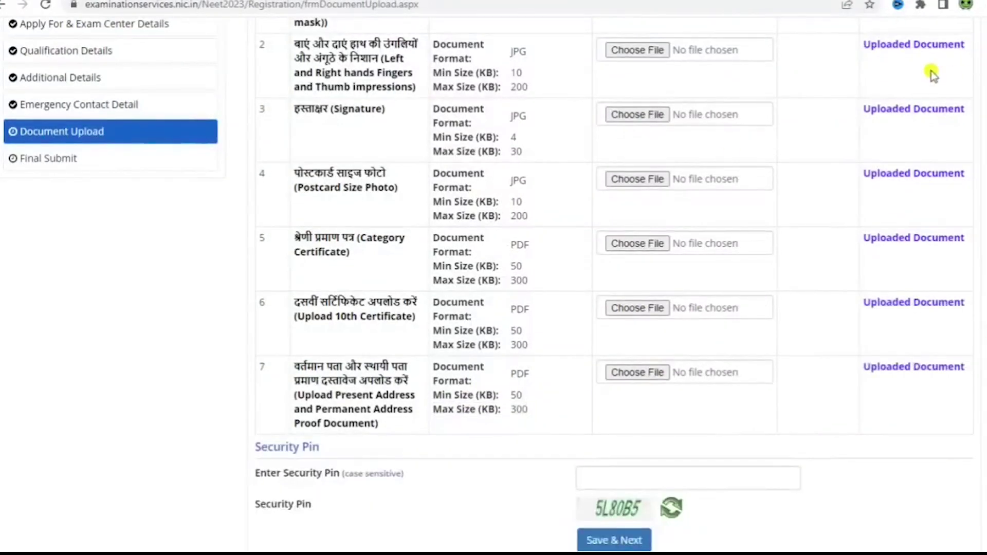
Step: Enter the security pin, save the uploaded documents and confirm the document form submission
click(742, 473)
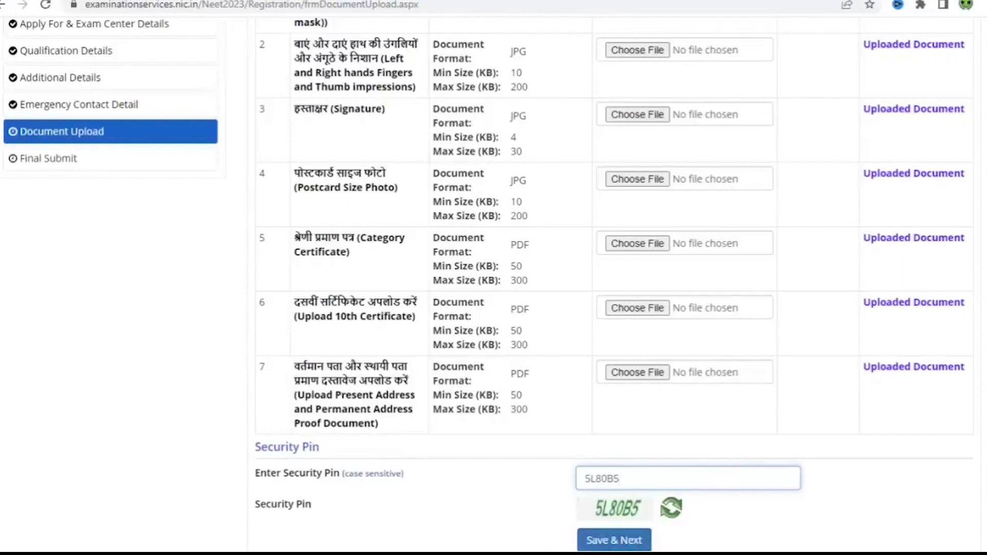
click(615, 540)
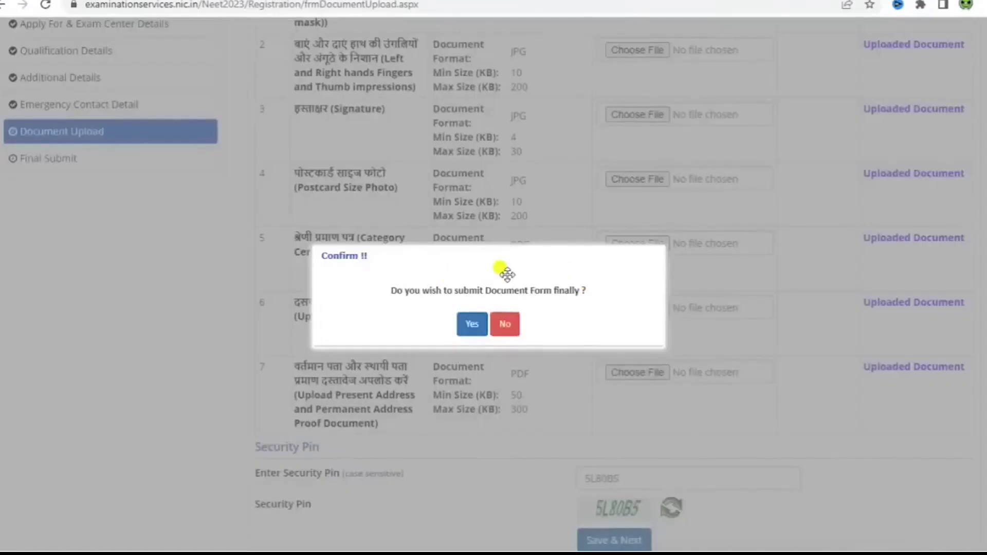
click(470, 325)
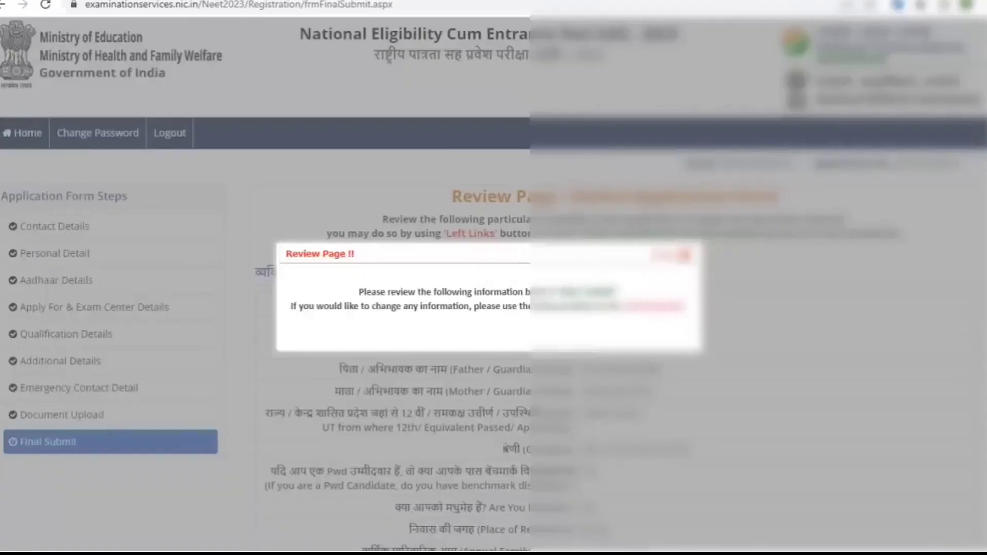
Step: Dismiss the review page notice and scroll down to the particulars checklist and declaration
drag(346, 292, 681, 257)
click(682, 257)
scroll(811, 411, down, 15)
scroll(811, 411, down, 20)
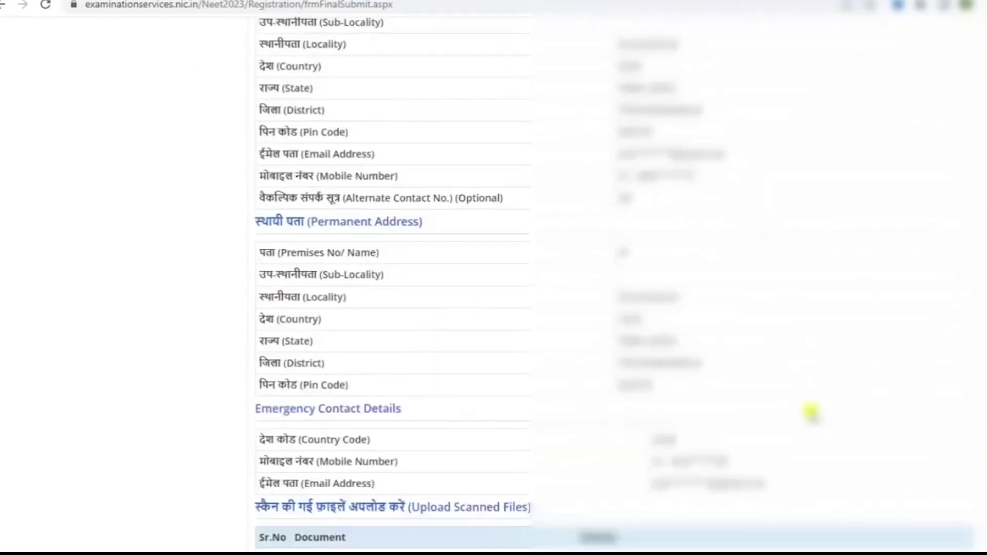
scroll(811, 411, down, 10)
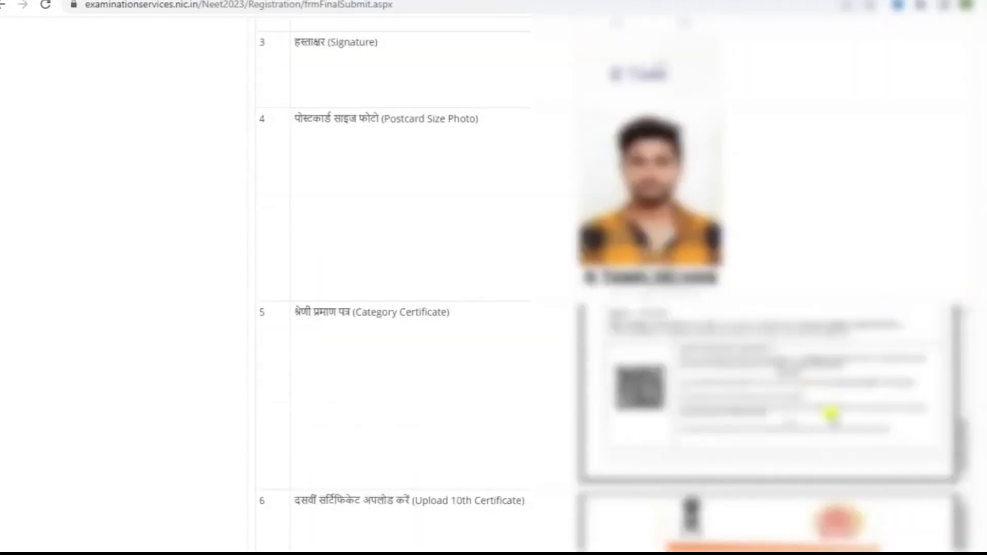
scroll(948, 482, down, 1)
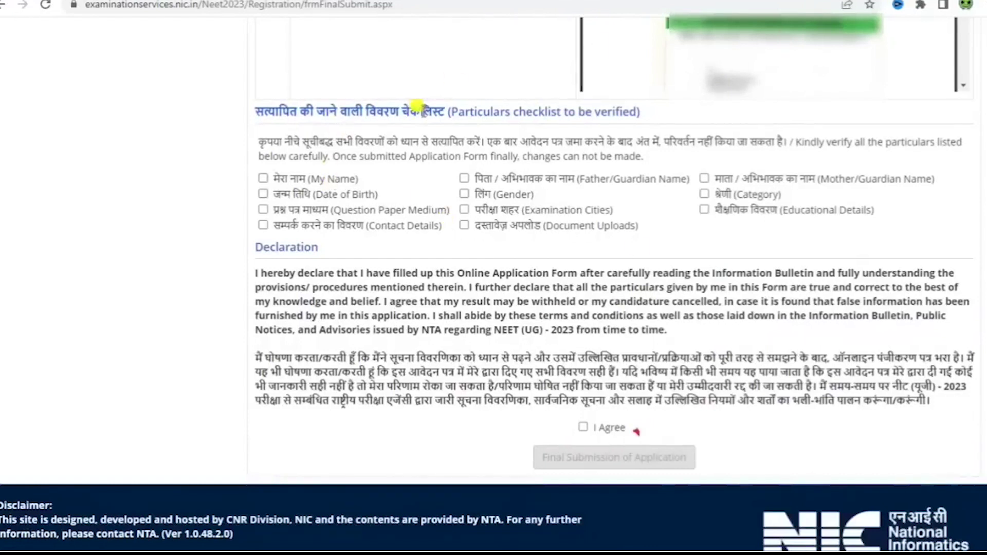
Step: Tick every particulars checklist item, from My Name through Educational Details
click(263, 178)
click(263, 194)
click(263, 209)
click(263, 225)
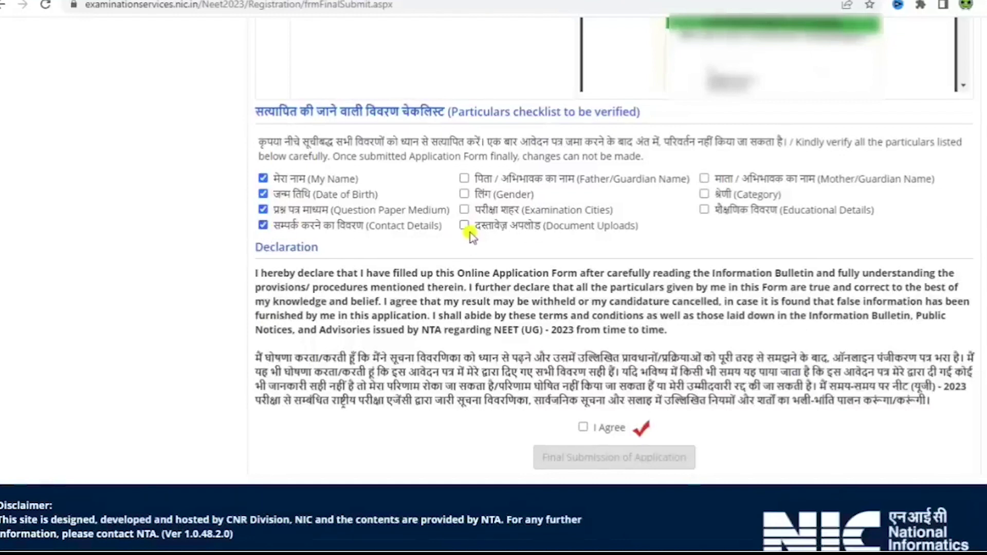
click(464, 194)
click(464, 209)
click(464, 225)
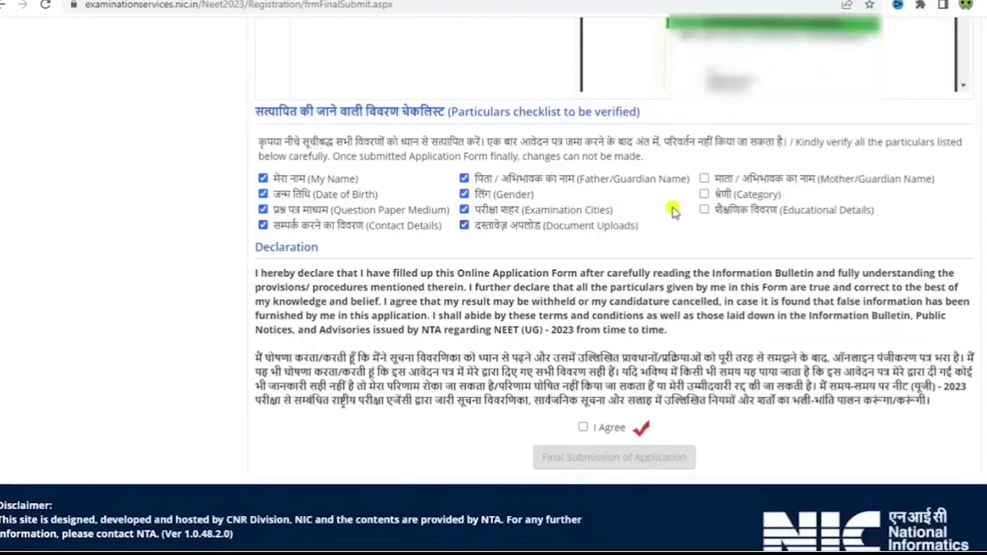
click(704, 178)
click(704, 194)
click(704, 210)
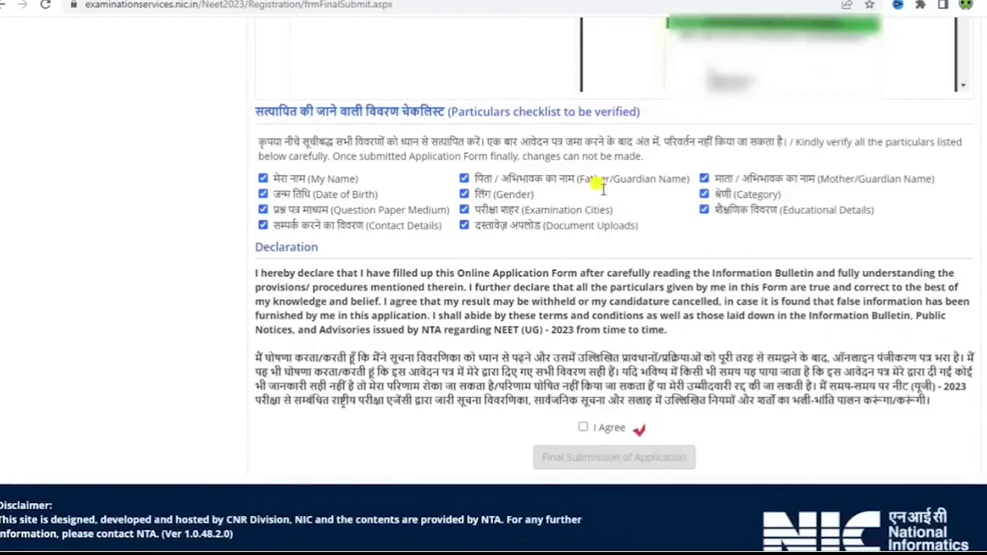
Step: Accept the I Agree declaration and confirm Final Submission of the application with Yes
click(583, 427)
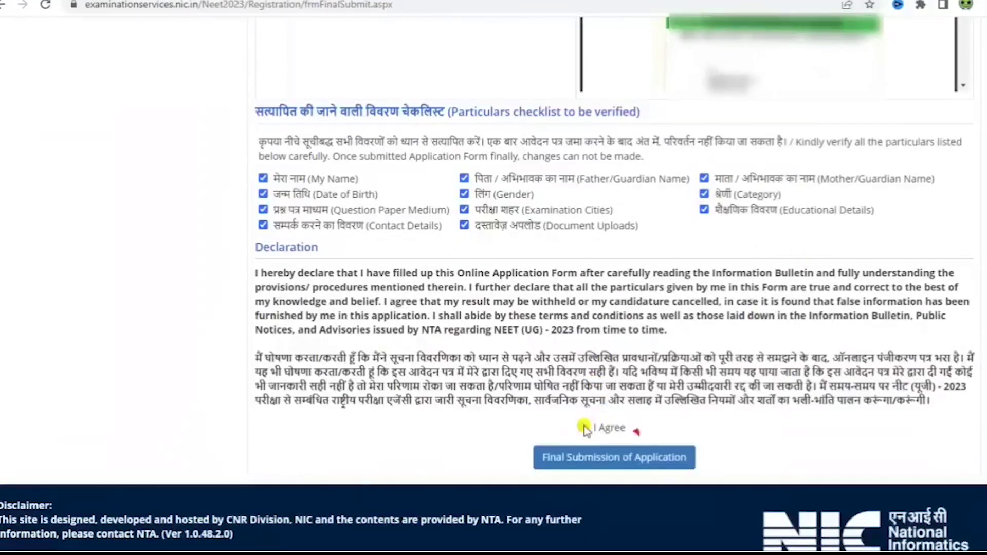
click(625, 456)
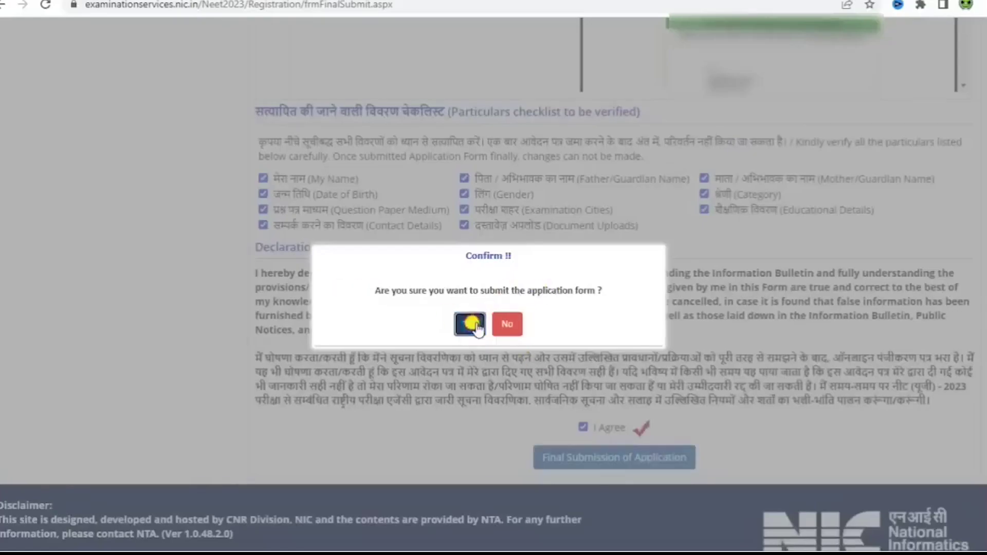
click(469, 324)
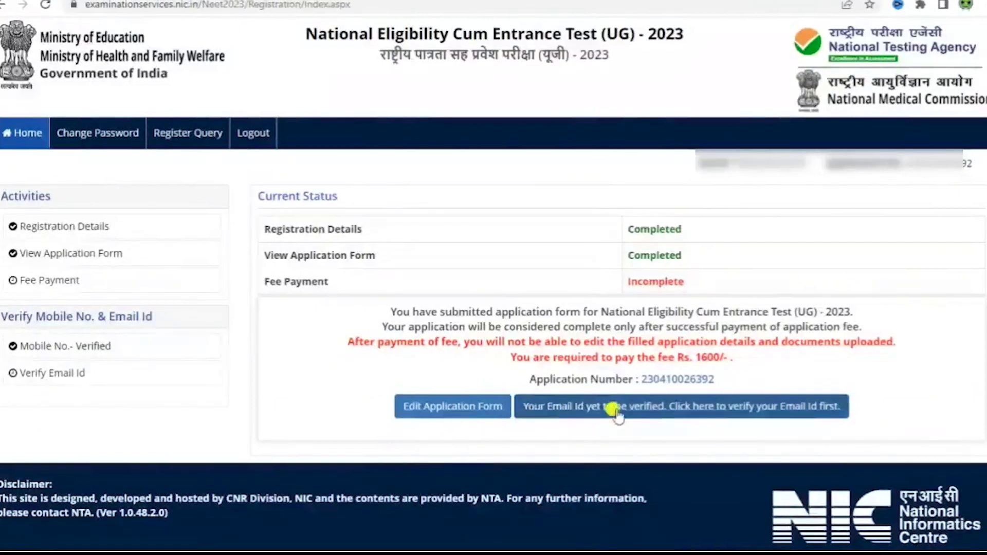
Step: Start email verification by entering and submitting the security pin
click(743, 412)
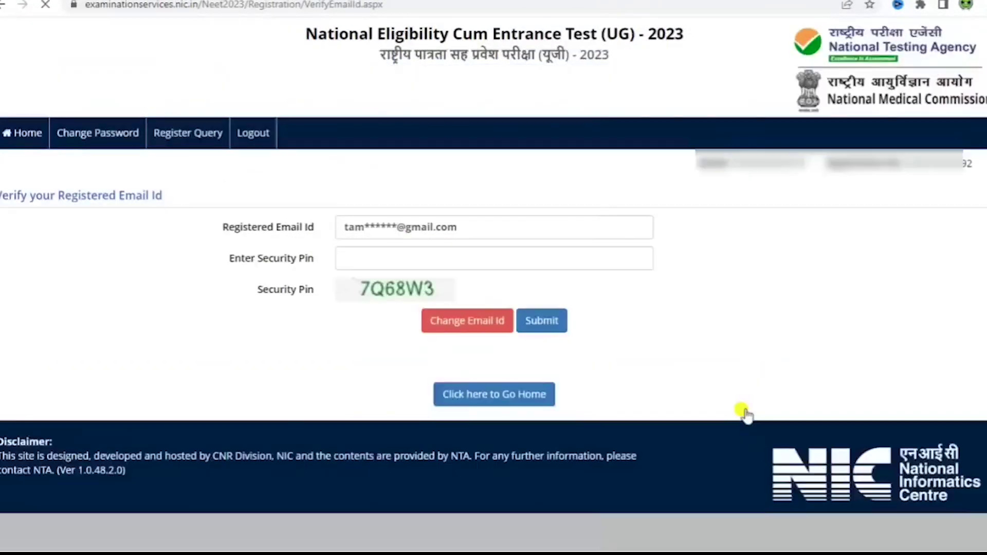
click(400, 260)
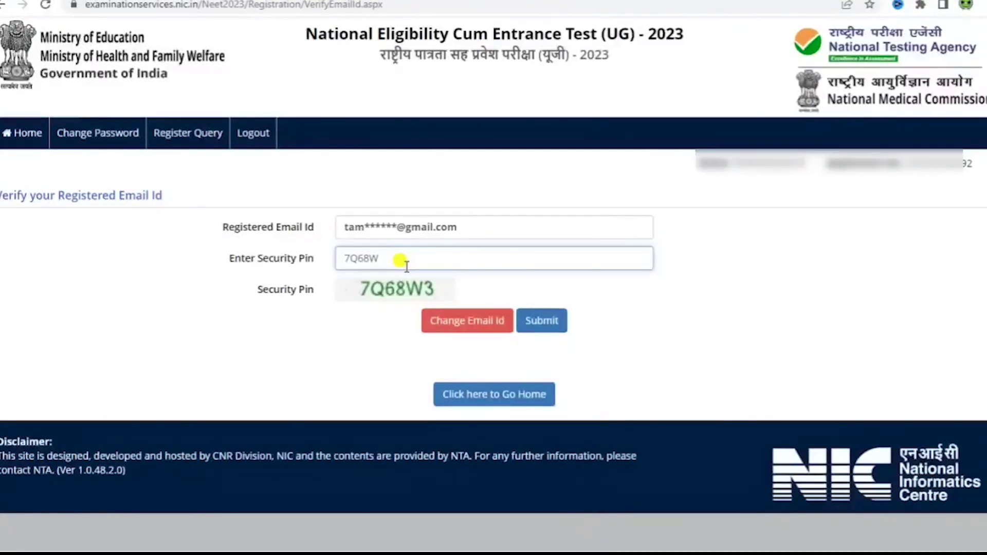
click(542, 321)
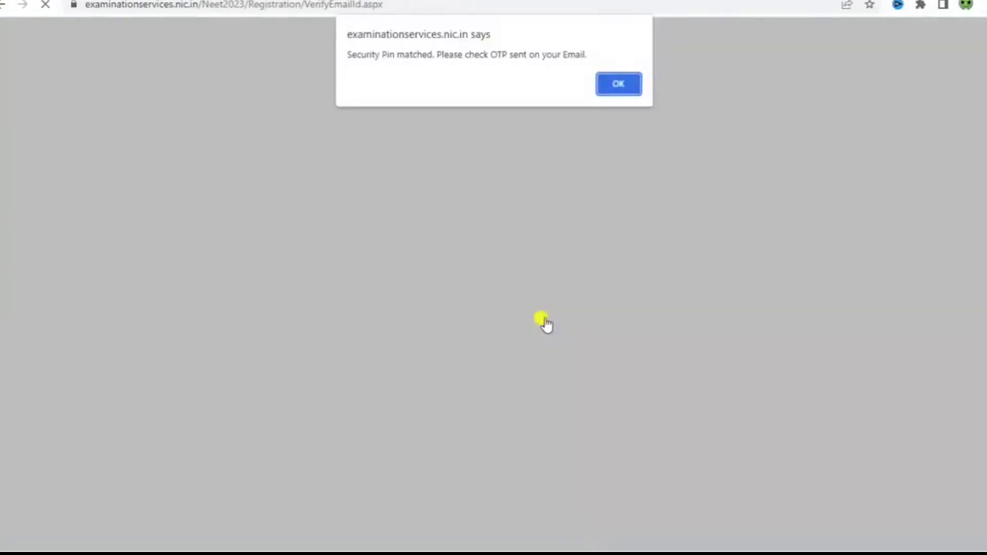
click(614, 87)
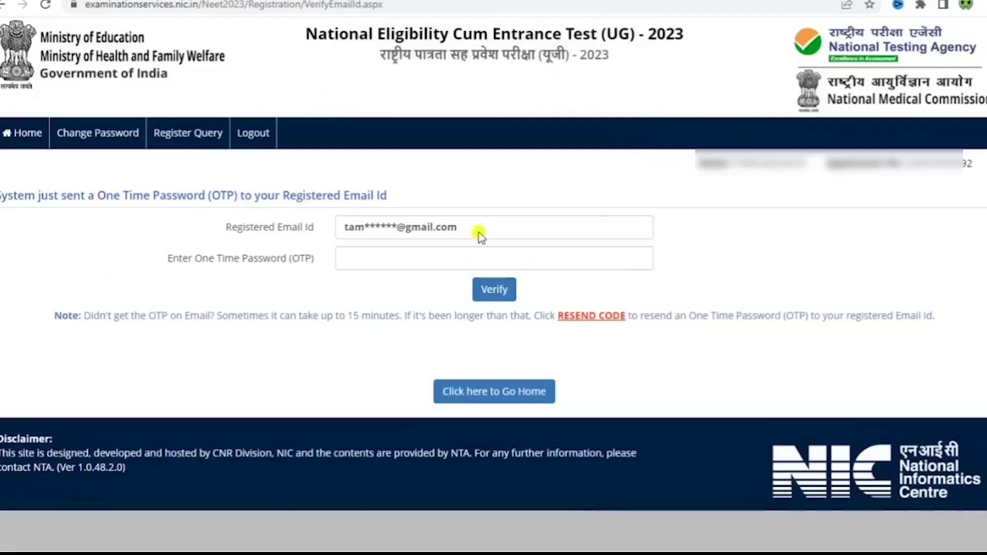
Step: Enter the emailed OTP to verify the email id and return to the home page
click(362, 261)
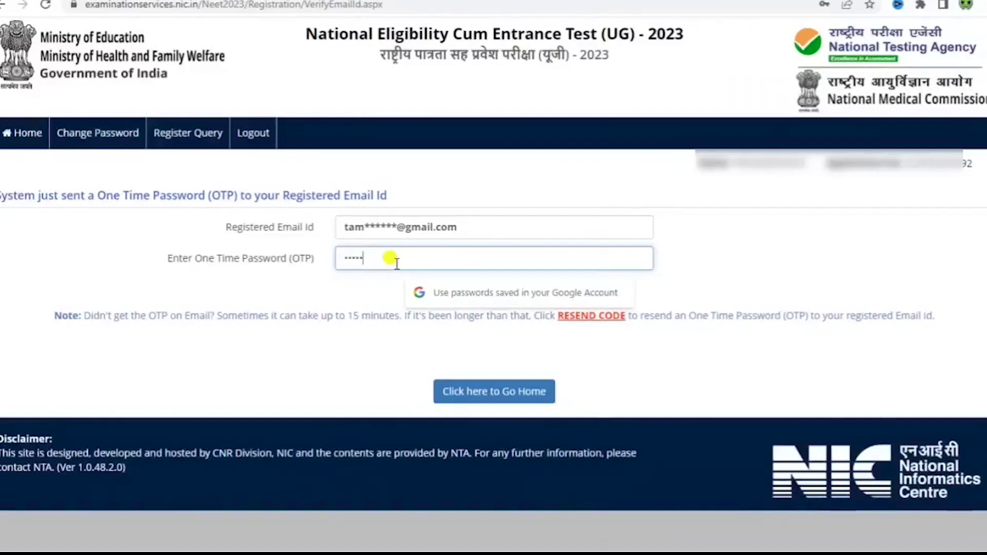
click(576, 383)
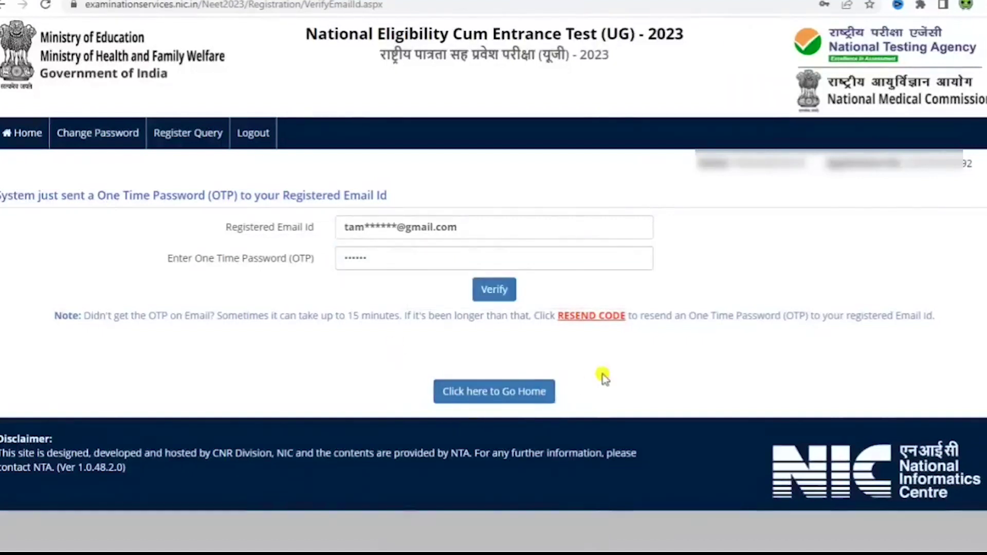
click(487, 292)
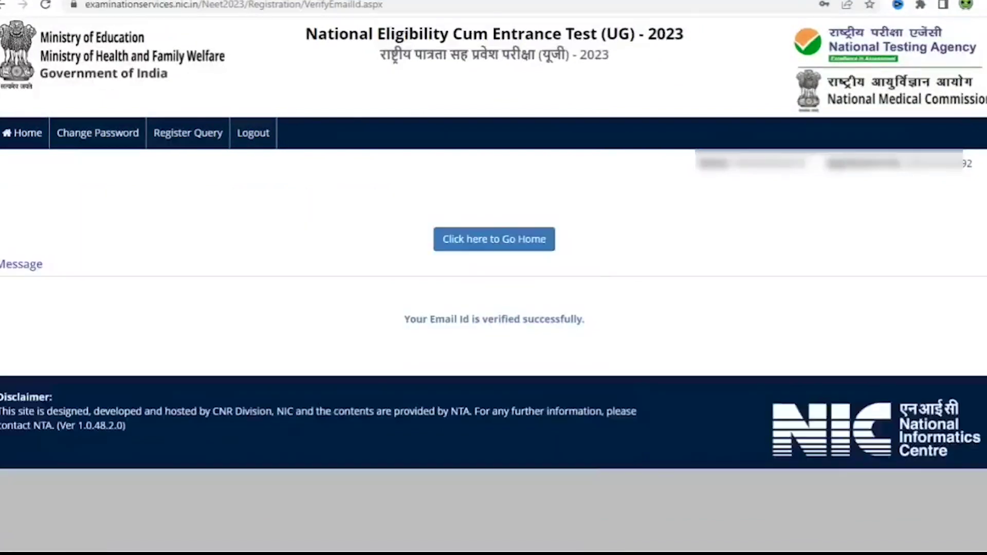
click(511, 239)
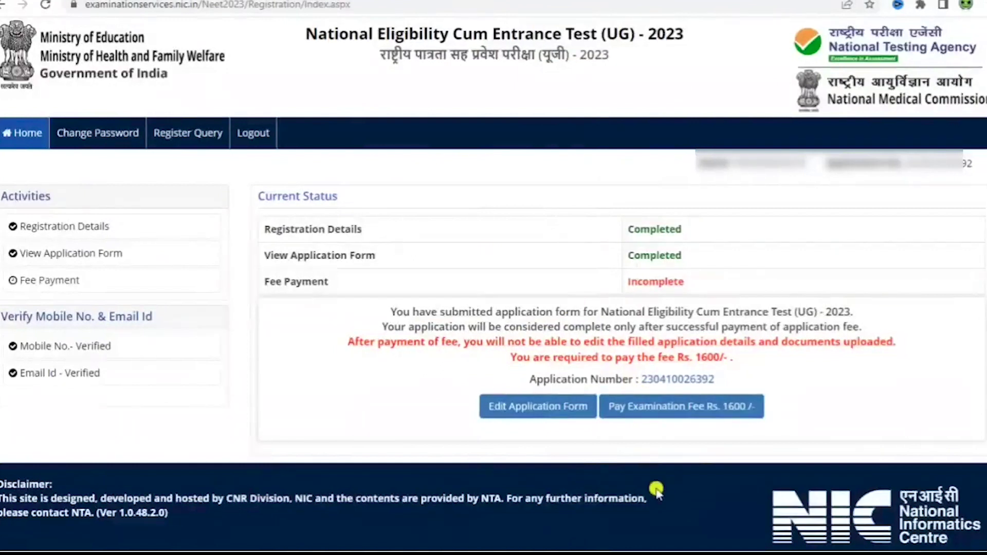
Step: Pay the Rs. 1600 examination fee by Online Payment with SBI MOPS as provider
click(692, 404)
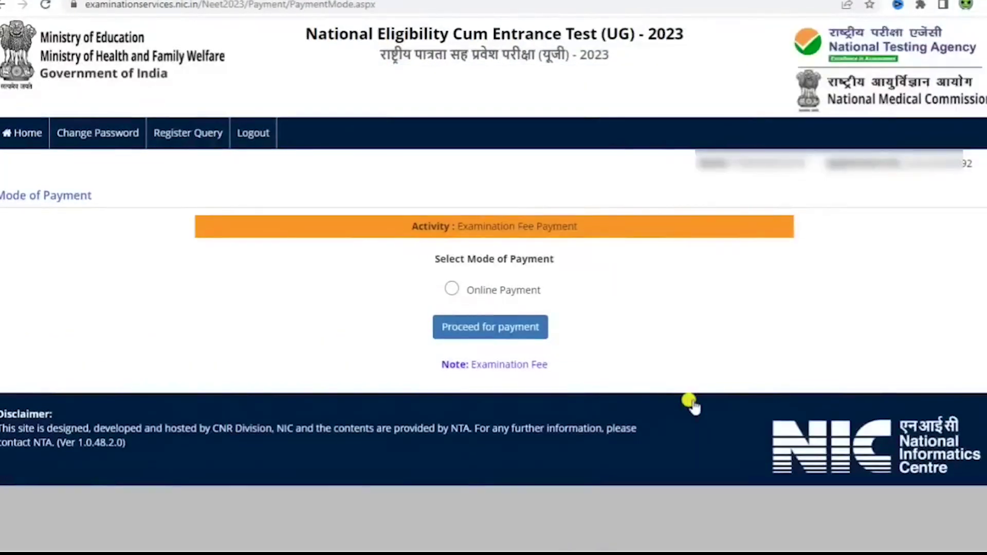
click(452, 289)
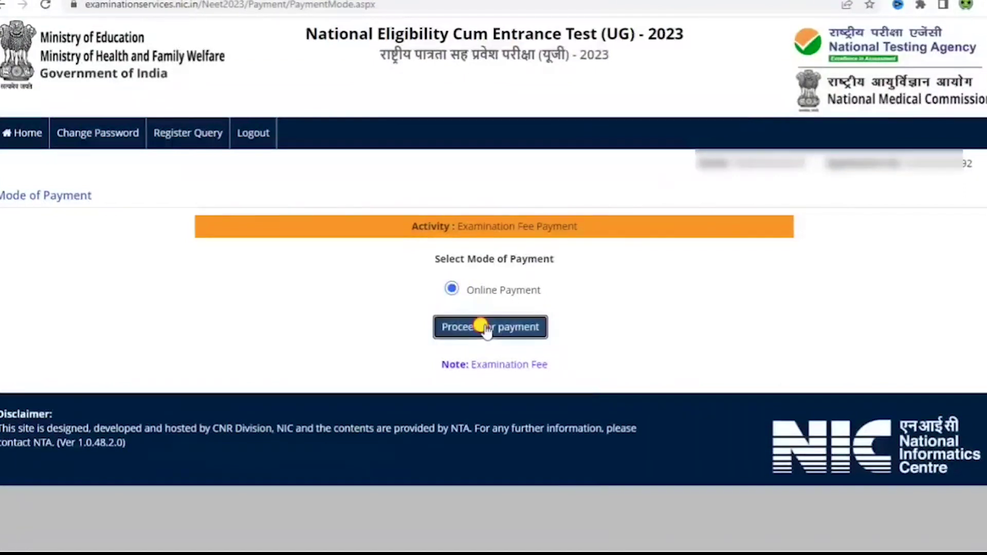
click(486, 329)
click(551, 86)
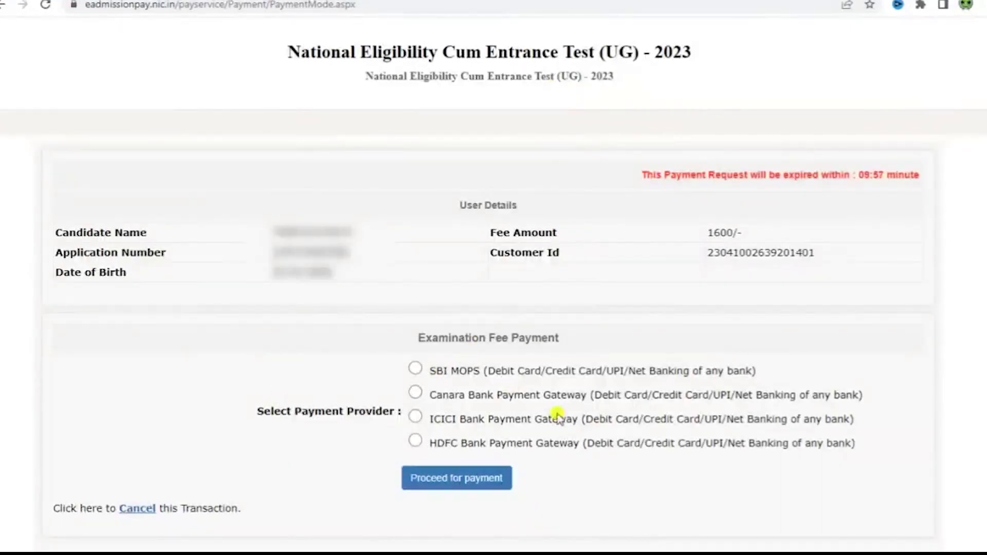
click(418, 368)
click(463, 479)
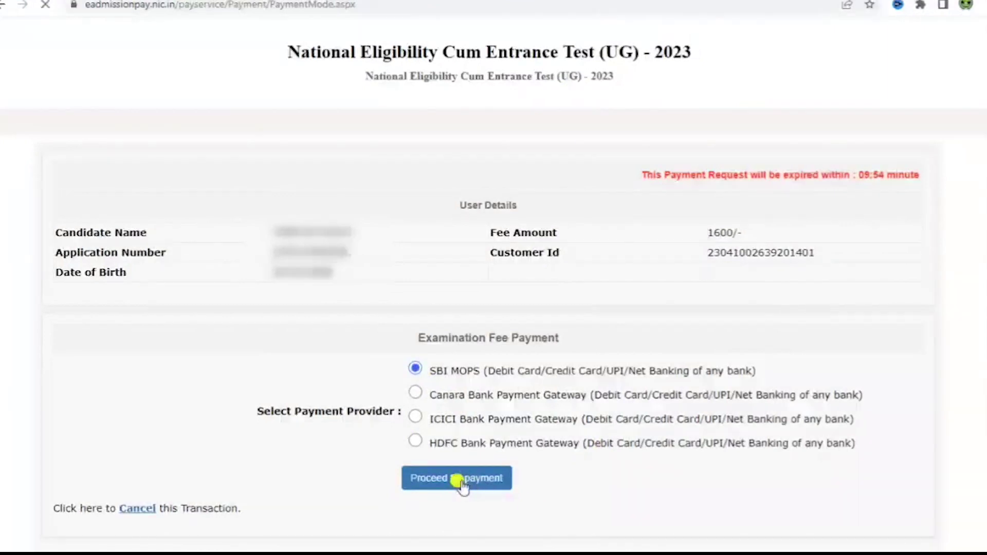